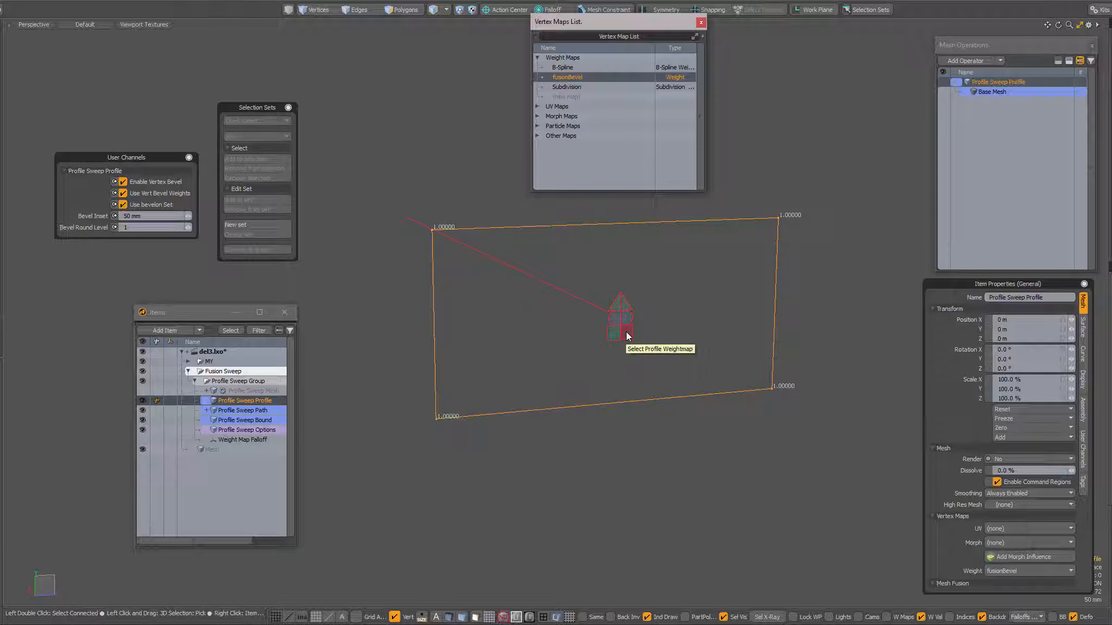
# - Select the fusionBevel weight map of the Profile Sweep Profile
pyautogui.click(626, 334)
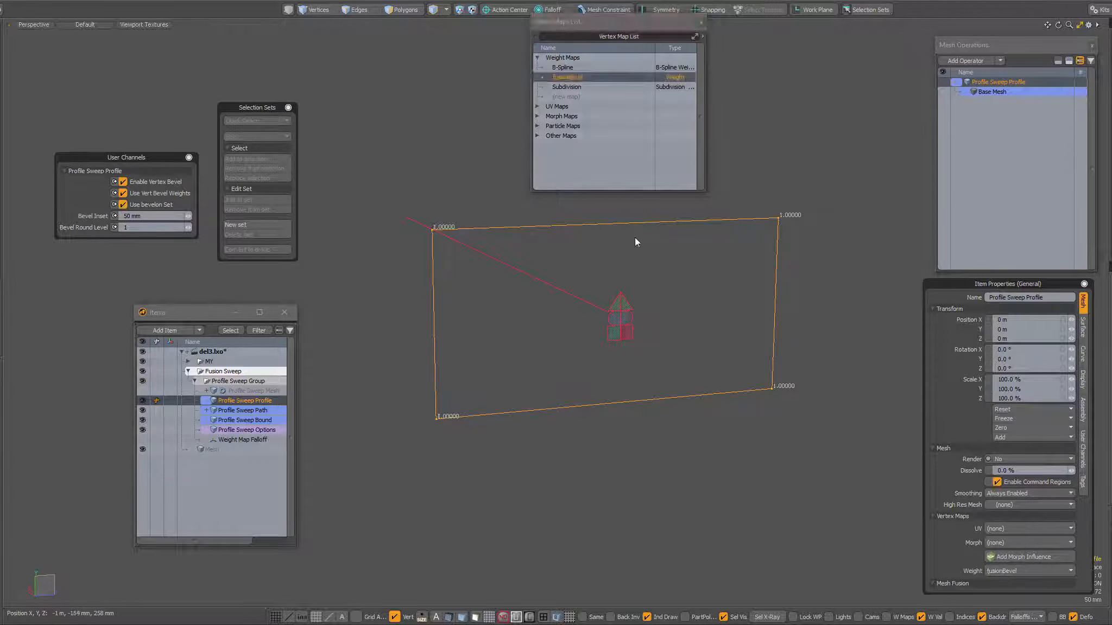
pyautogui.click(588, 78)
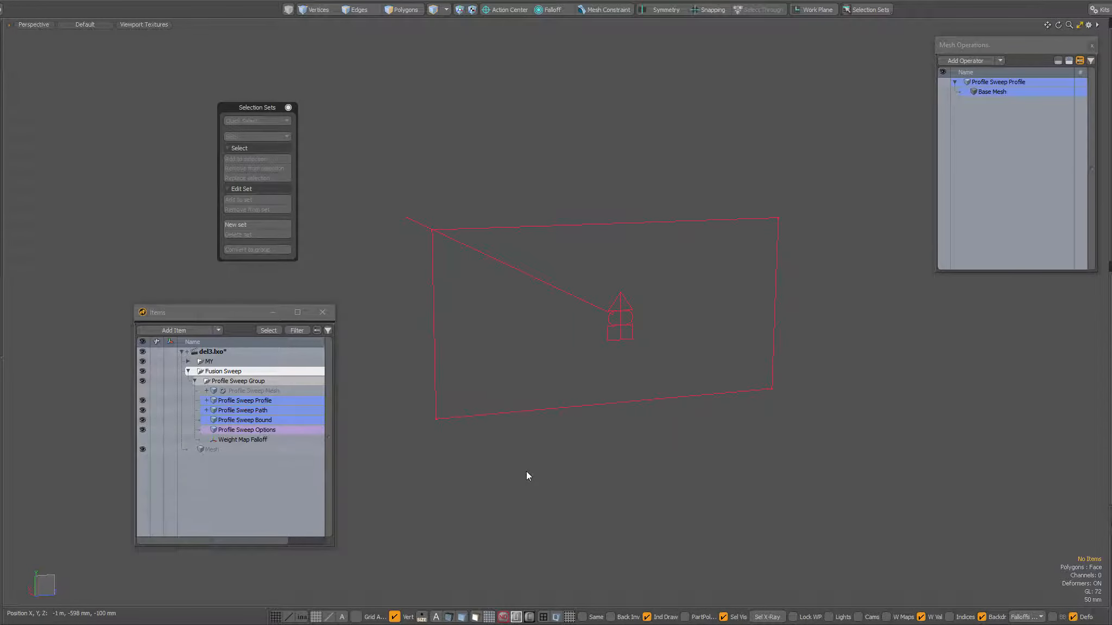
# - Select the Profile Sweep Mesh and make it visible
pyautogui.click(247, 391)
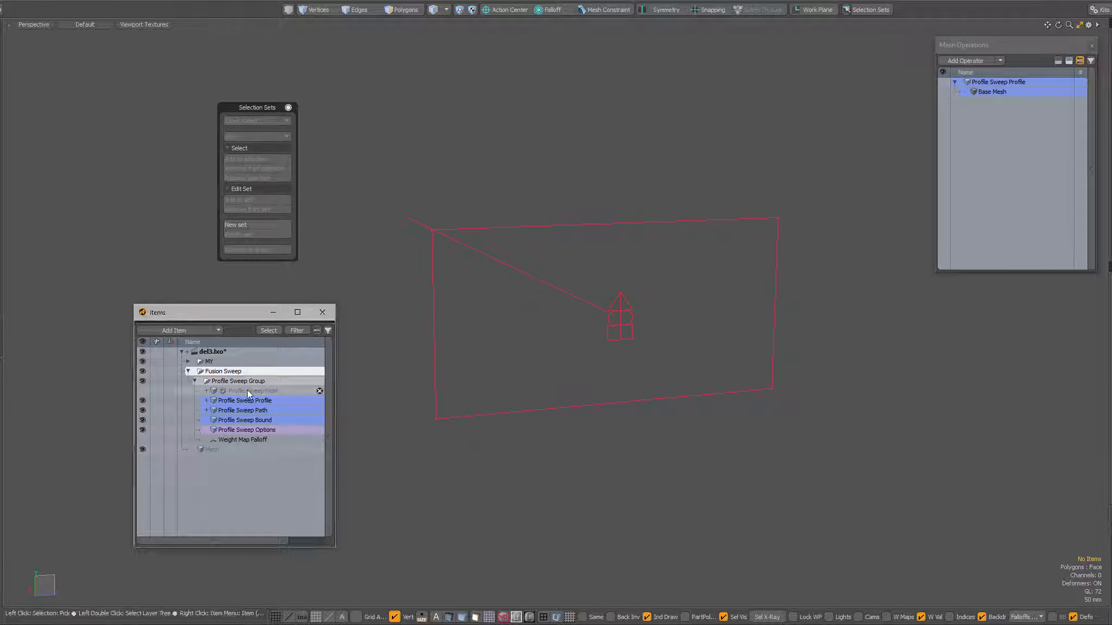
pyautogui.click(143, 391)
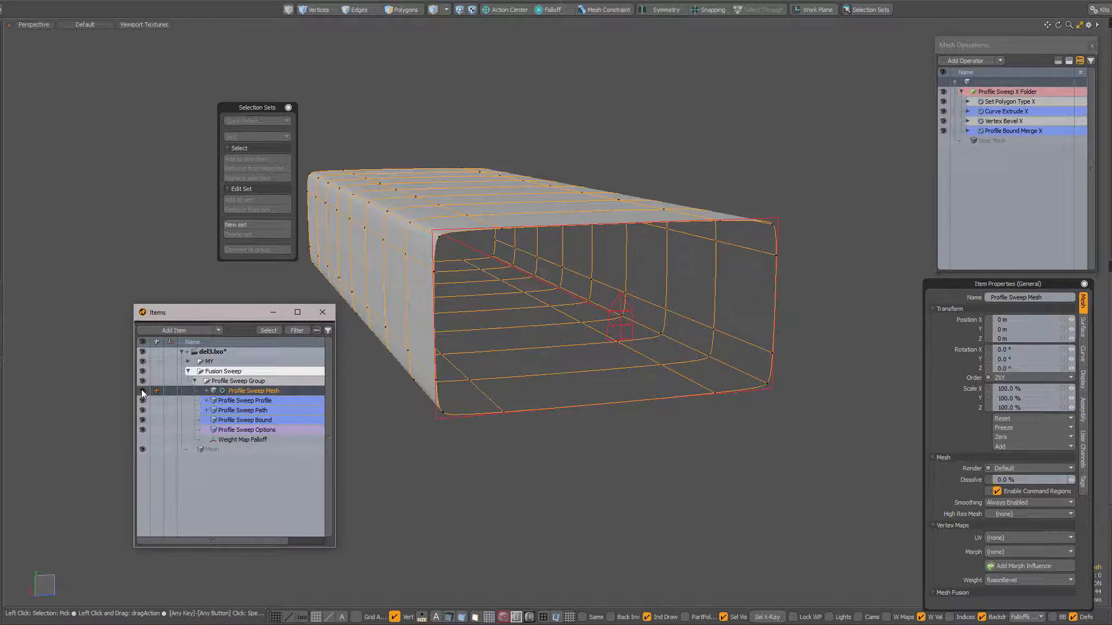
pyautogui.keyDown('alt'); pyautogui.moveTo(603, 236); pyautogui.dragTo(606, 286); pyautogui.keyUp('alt')
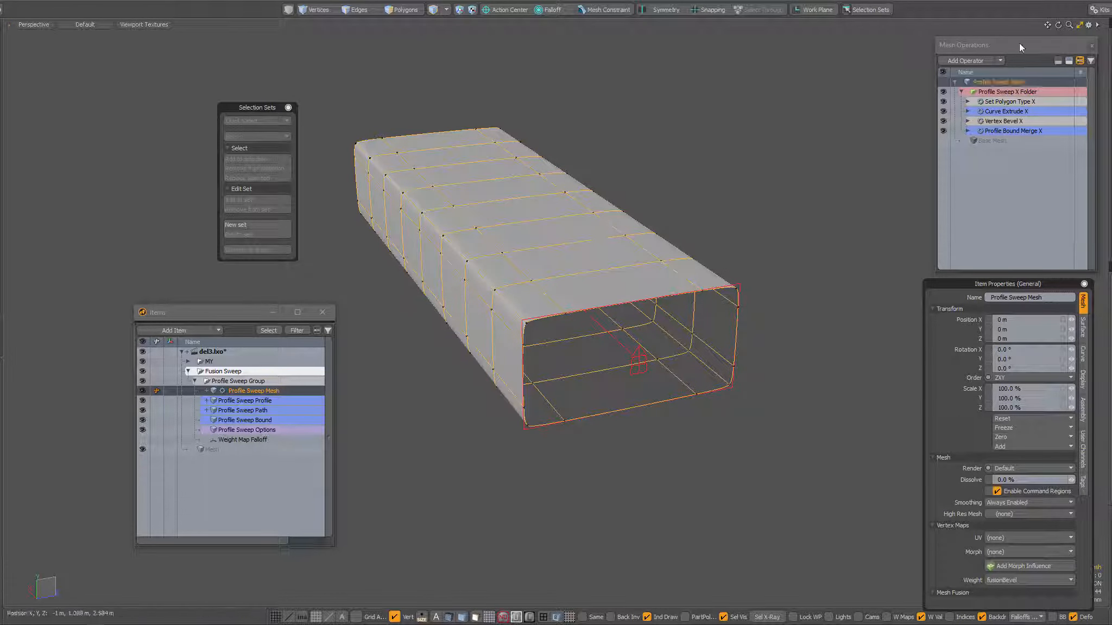
# - Examine the source meshes of the Profile Bound Merge X operation on the Profile Sweep Mesh
pyautogui.moveTo(1018, 42); pyautogui.dragTo(996, 40)
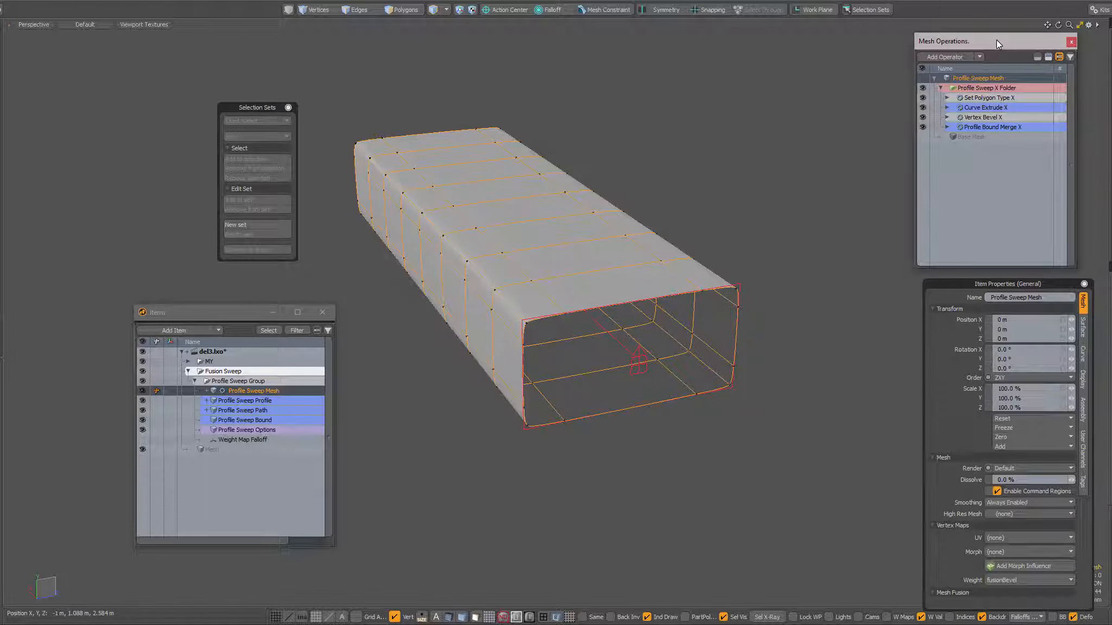
pyautogui.click(946, 127)
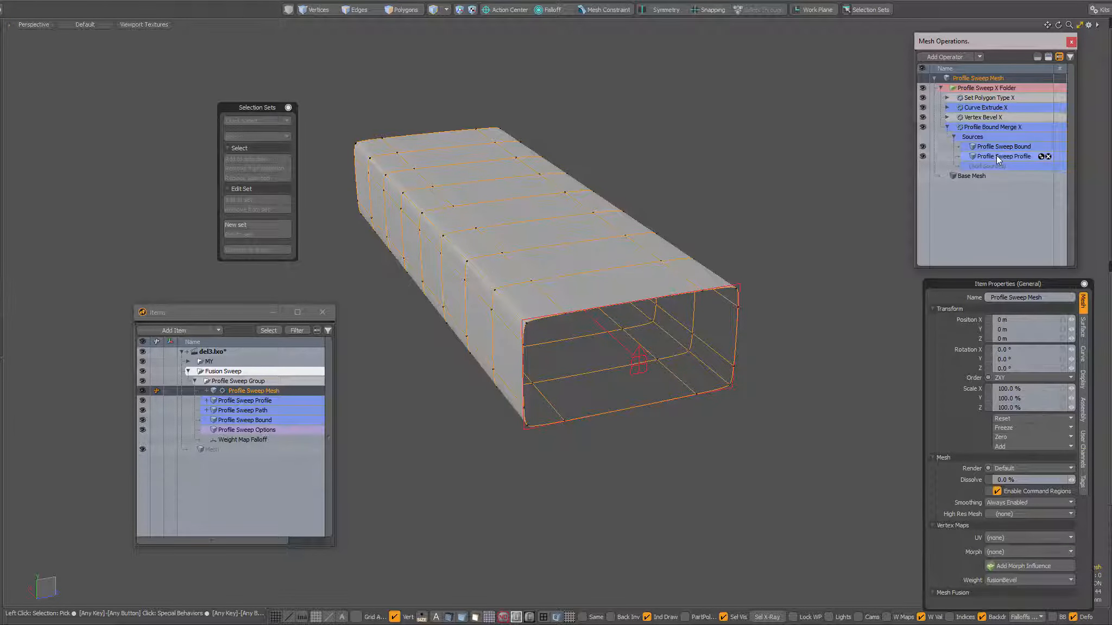
pyautogui.click(947, 128)
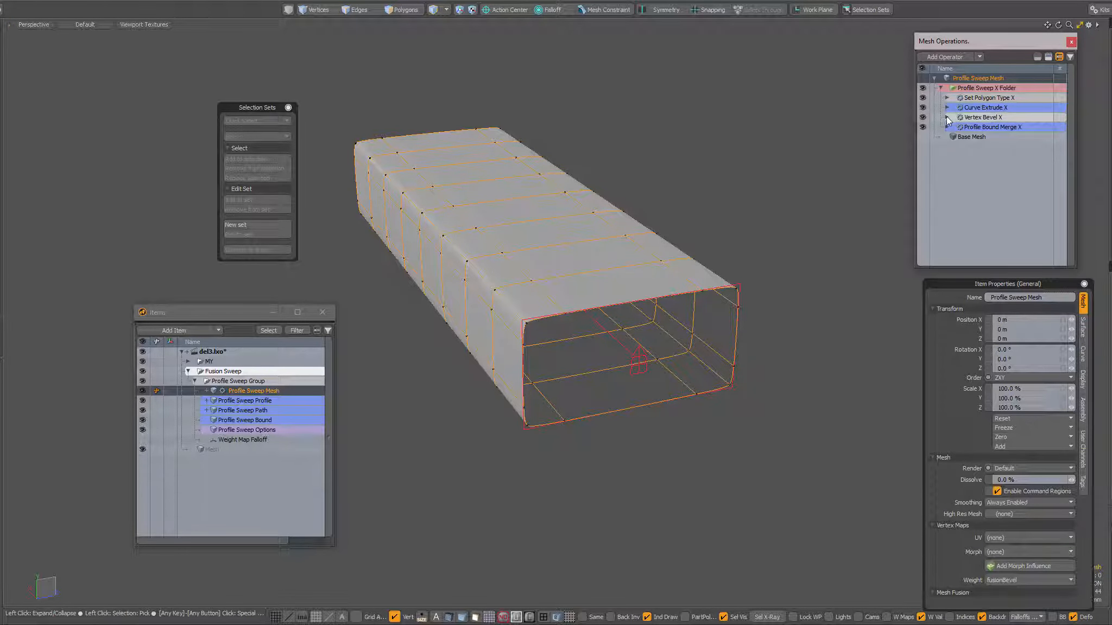
# - Examine the Weight Map Falloff and the bevelon selection operator inside the Vertex Bevel X operation
pyautogui.keyDown('shift'); pyautogui.click(947, 118); pyautogui.keyUp('shift')
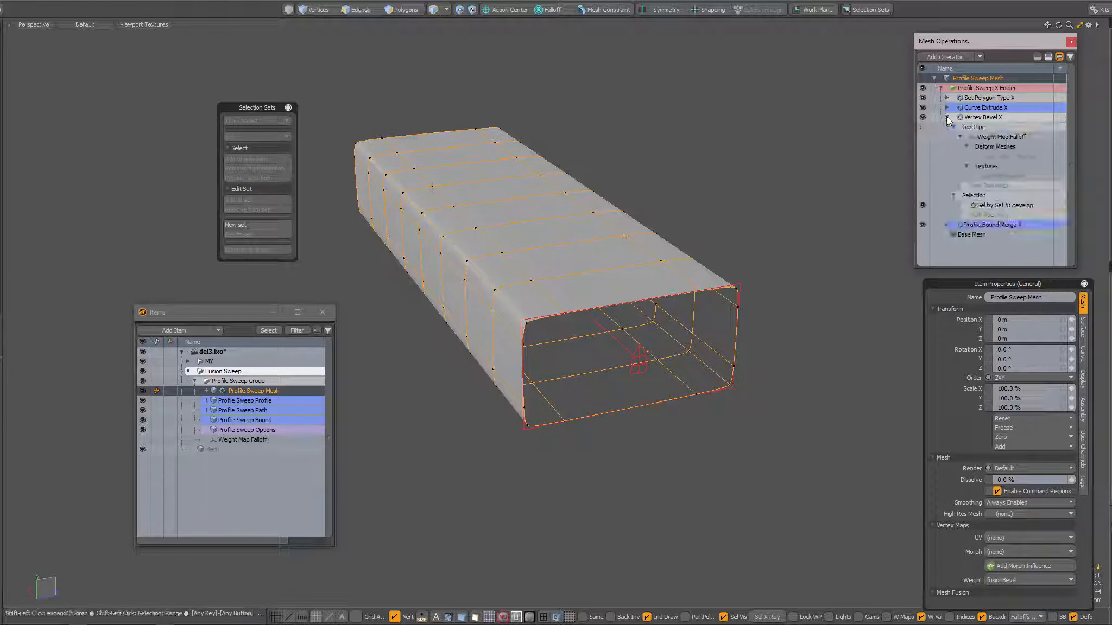
pyautogui.click(990, 138)
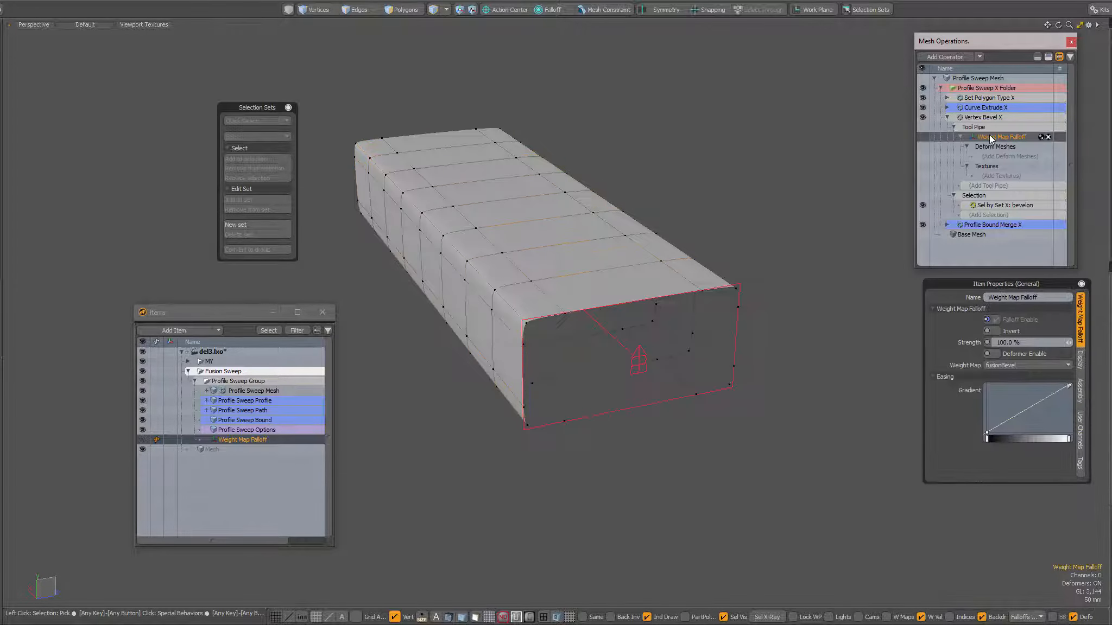
pyautogui.click(1018, 365)
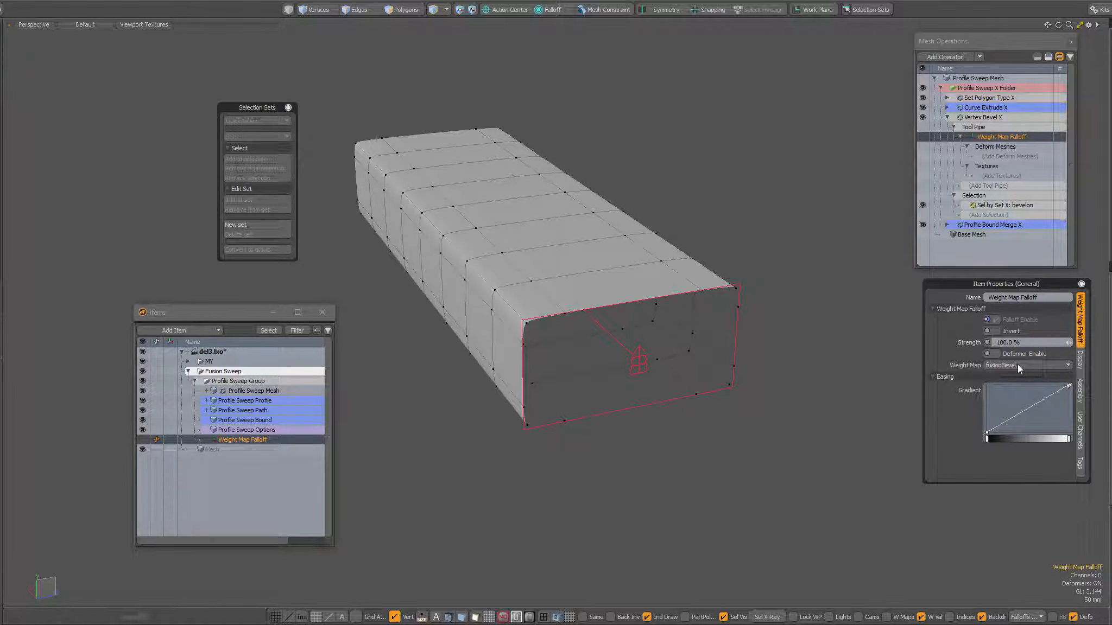
pyautogui.click(983, 206)
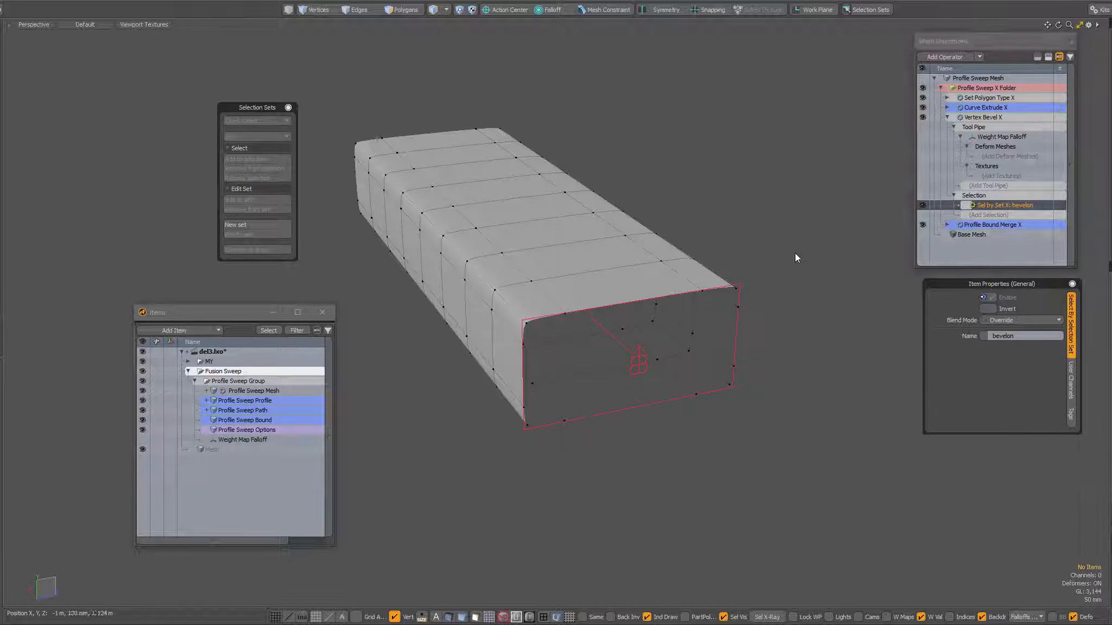
# - Select the vertices in the Profile Sweep Profile's bevelon selection set
pyautogui.click(248, 401)
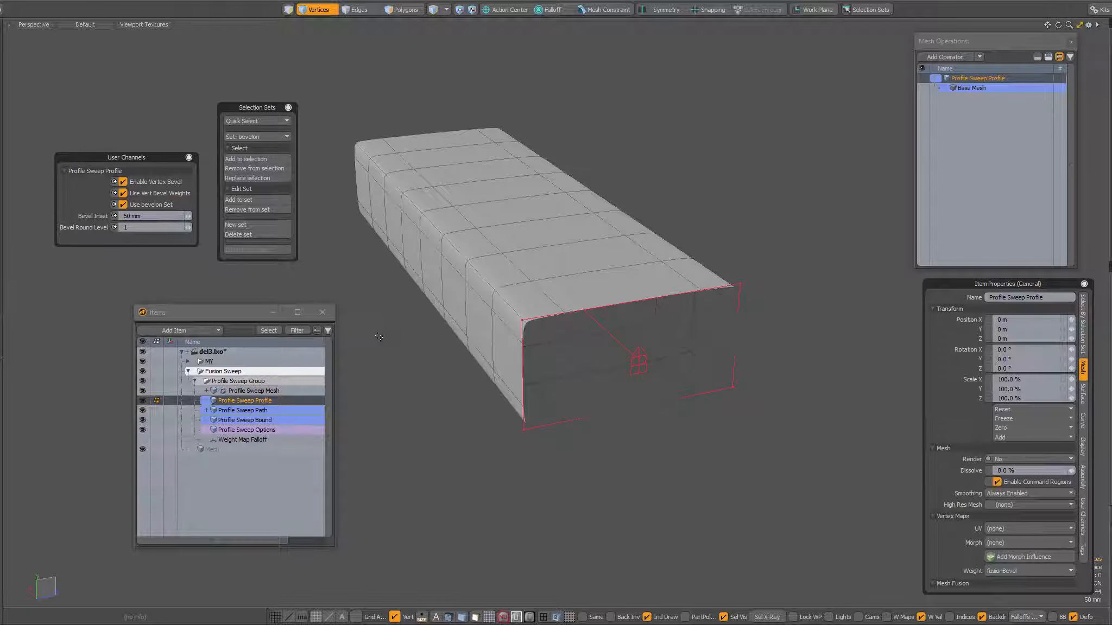
pyautogui.click(248, 121)
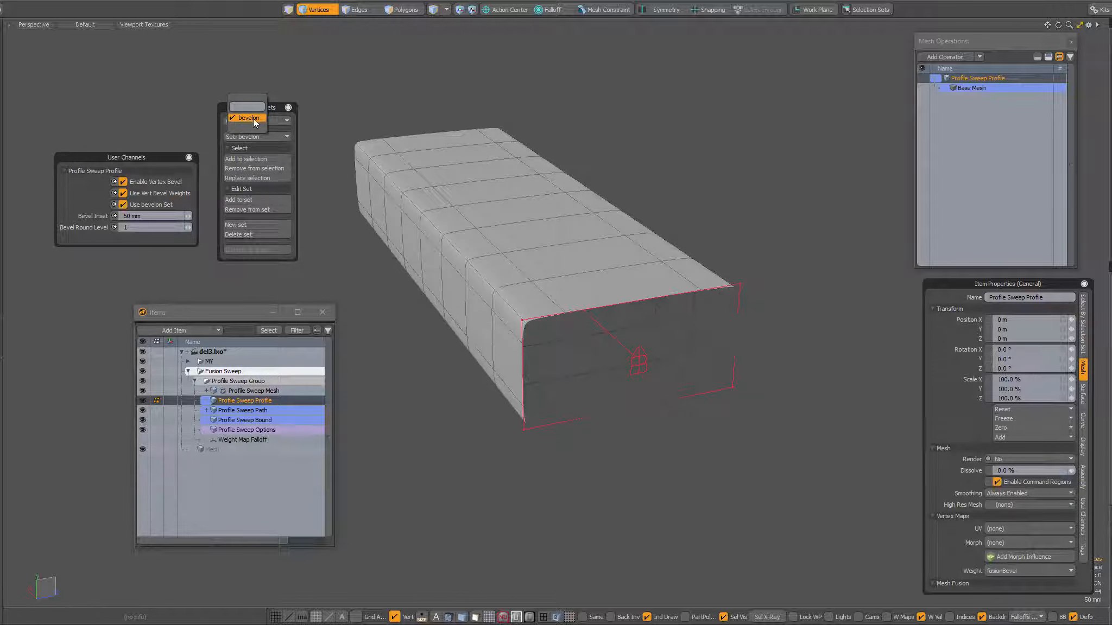
pyautogui.click(254, 118)
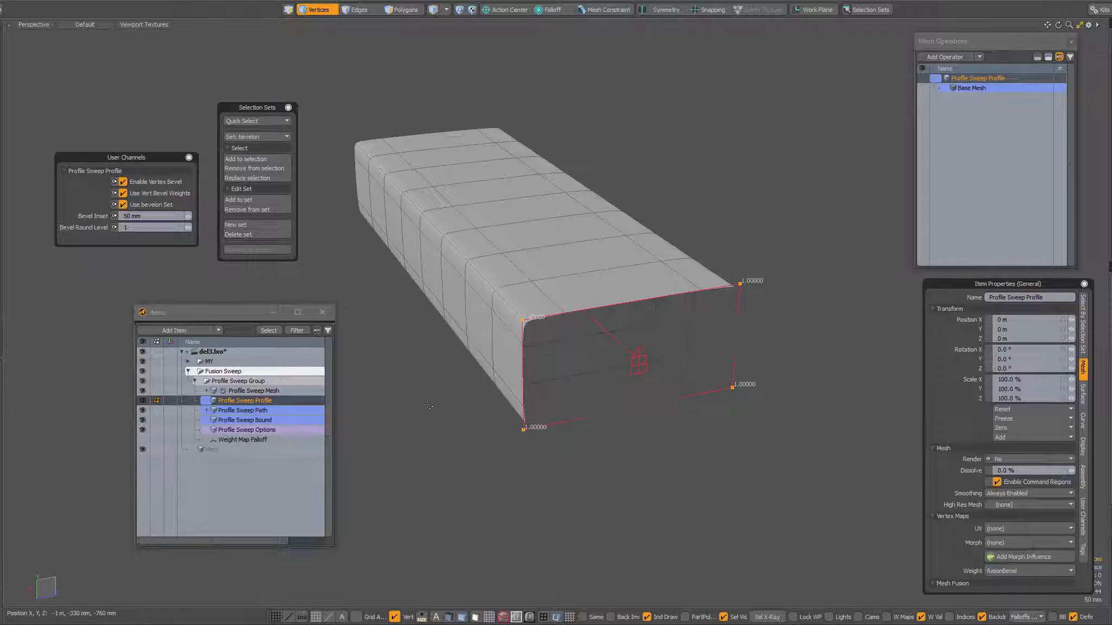
# - Examine the polygon type setting of the Profile Sweep Mesh's Set Polygon Type X operation
pyautogui.click(277, 391)
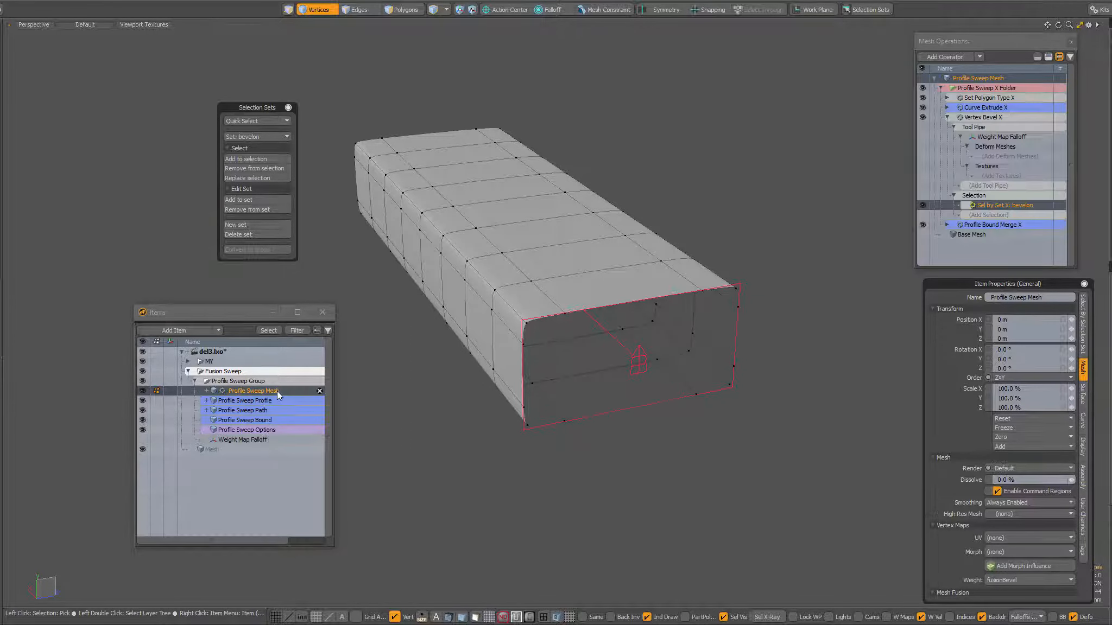
pyautogui.click(947, 118)
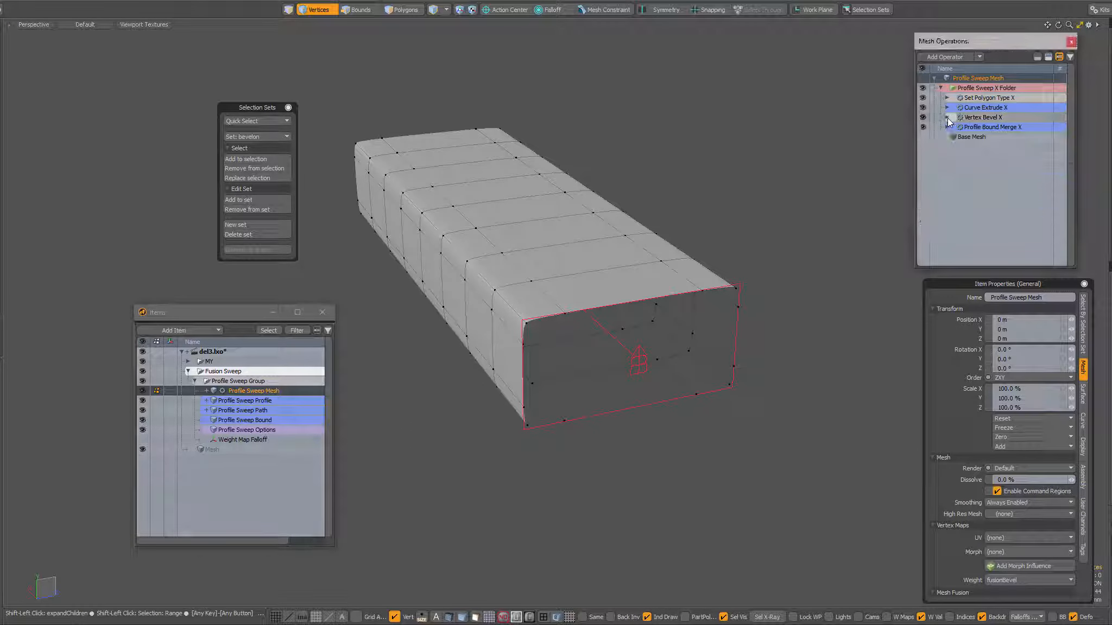
pyautogui.click(971, 97)
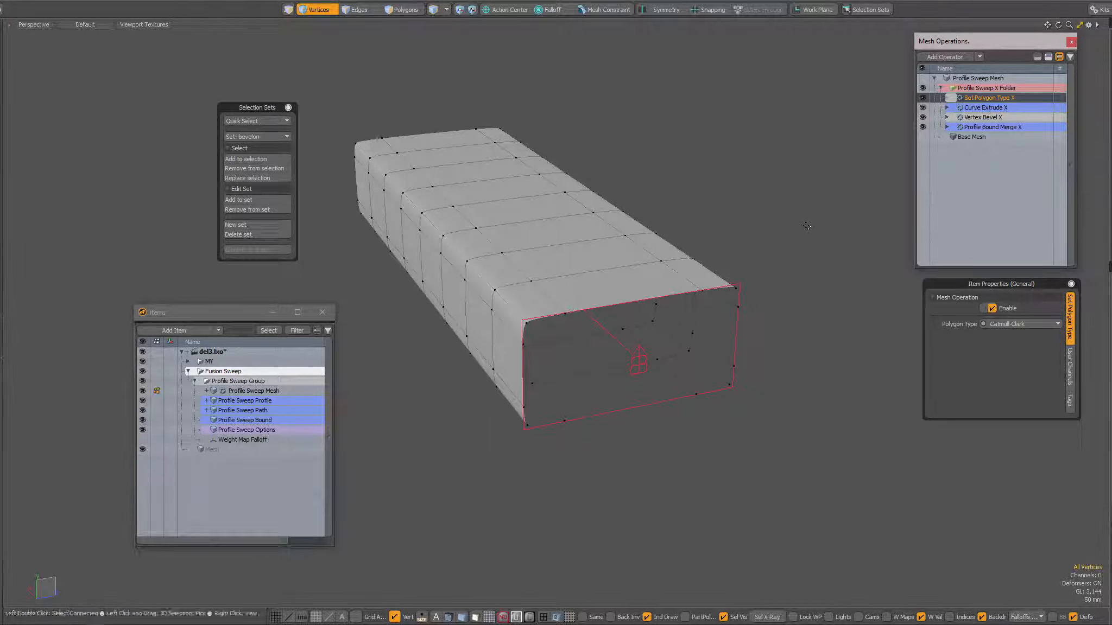
pyautogui.keyDown('alt'); pyautogui.moveTo(752, 299); pyautogui.dragTo(739, 280); pyautogui.keyUp('alt')
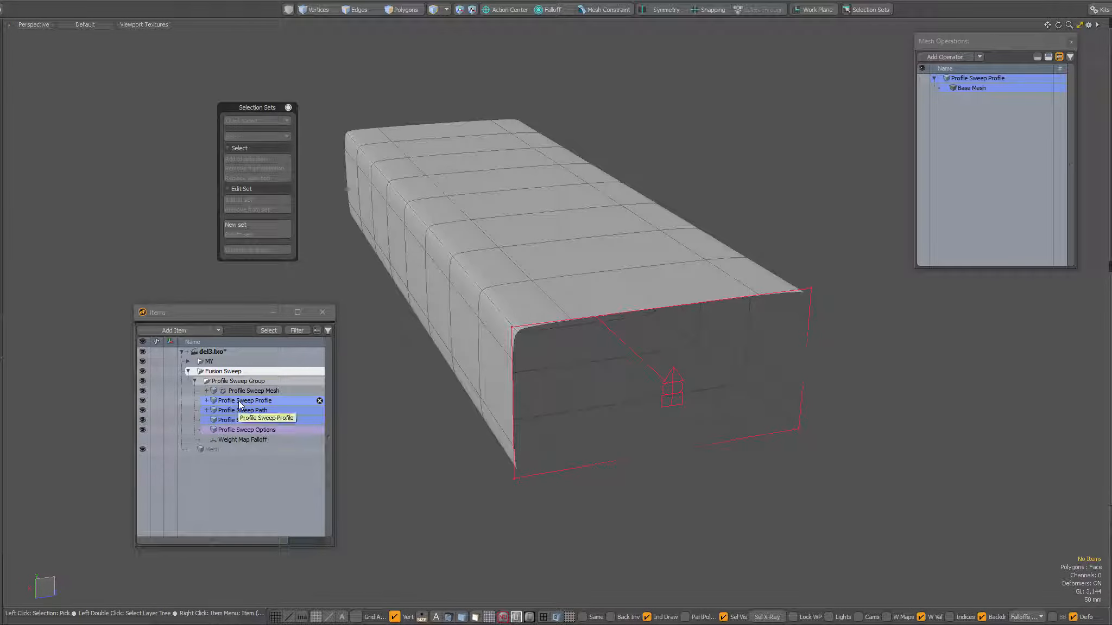
# - Open the Profile Sweep Profile's user channels and keep them displayed clear of the mesh
pyautogui.click(238, 400)
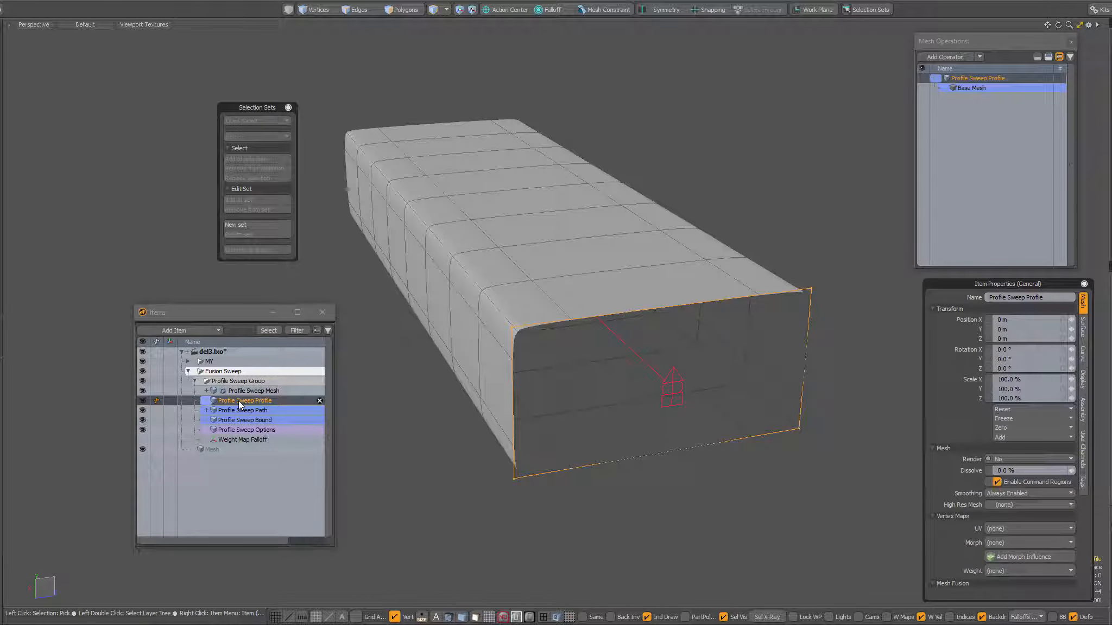
pyautogui.click(665, 403)
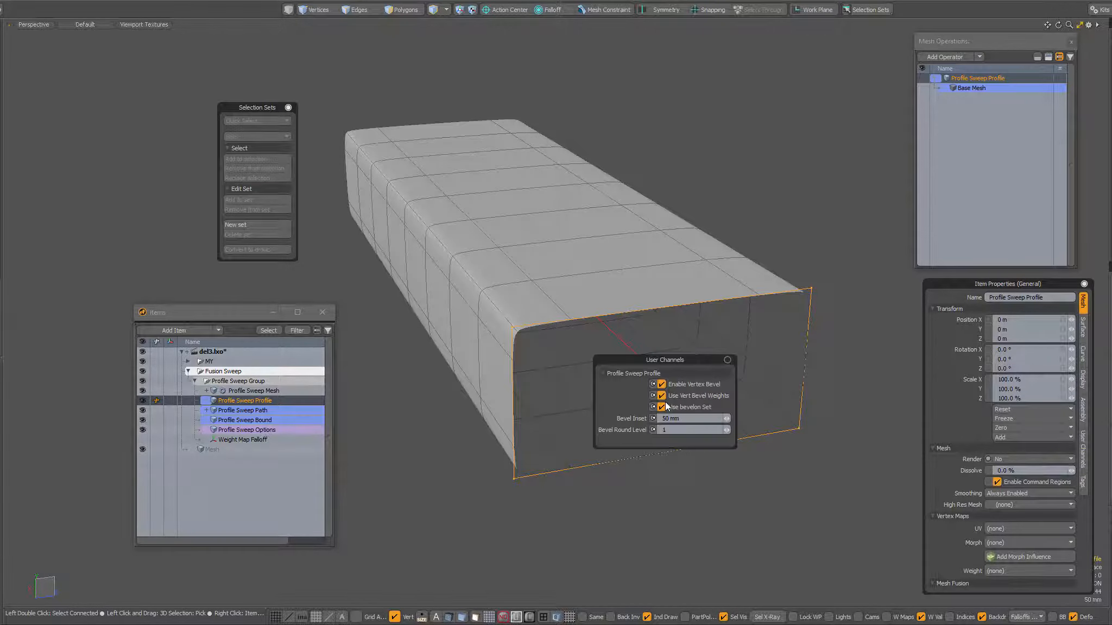
pyautogui.click(727, 360)
pyautogui.moveTo(698, 359); pyautogui.dragTo(160, 223)
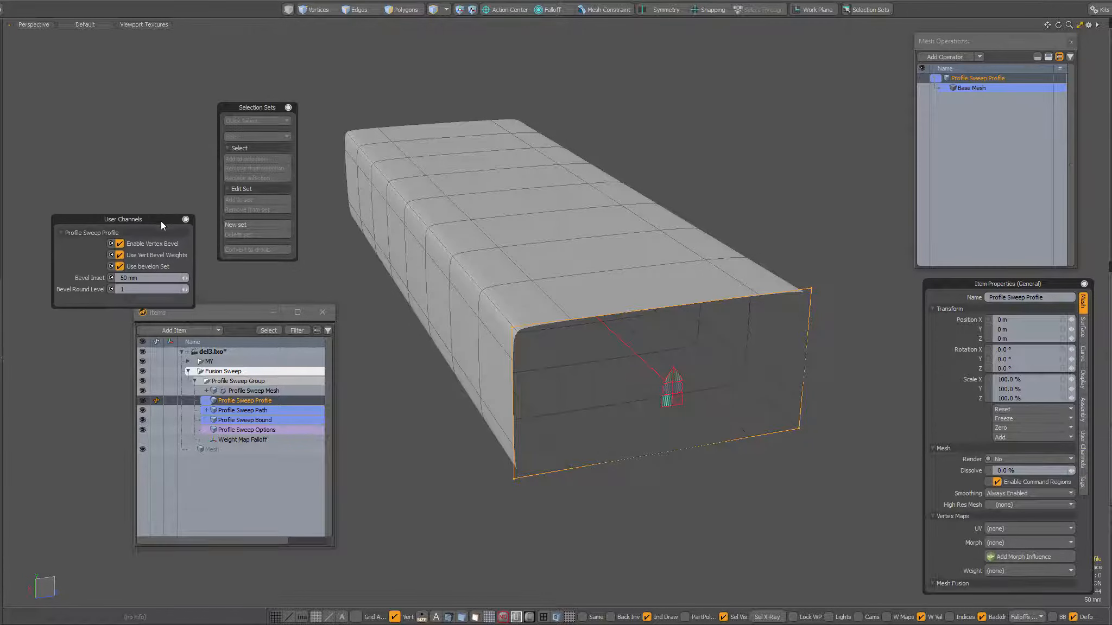
# - Turn off Use Vert Bevel Weights and Use bevelon Set for the sweep profile, and view the sweep presets
pyautogui.click(136, 255)
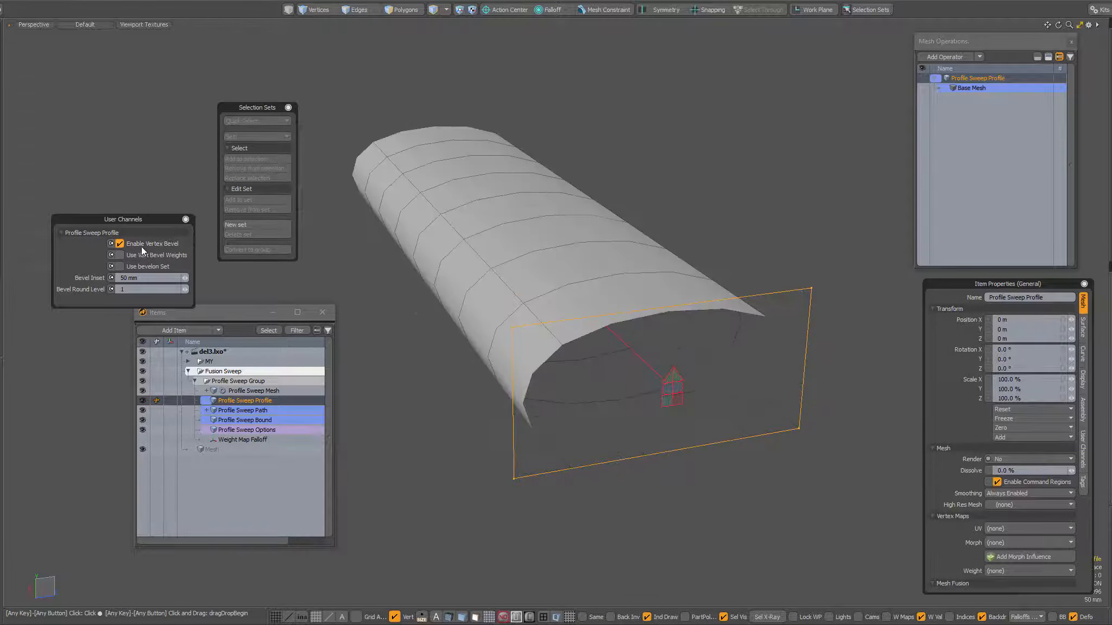
pyautogui.click(141, 246)
pyautogui.press('F6')
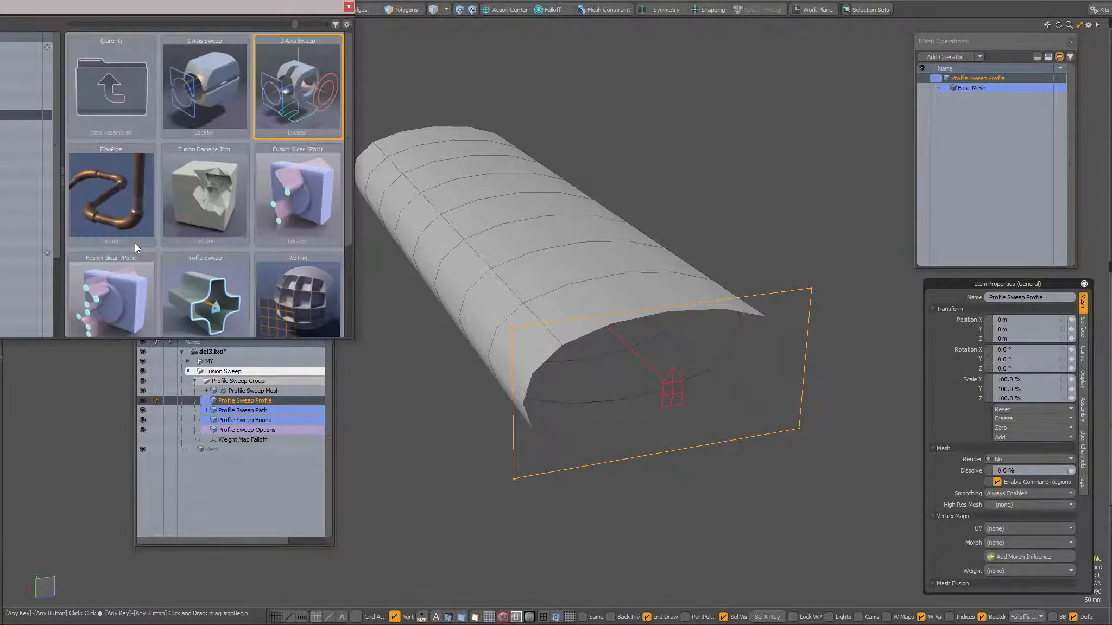
pyautogui.click(348, 9)
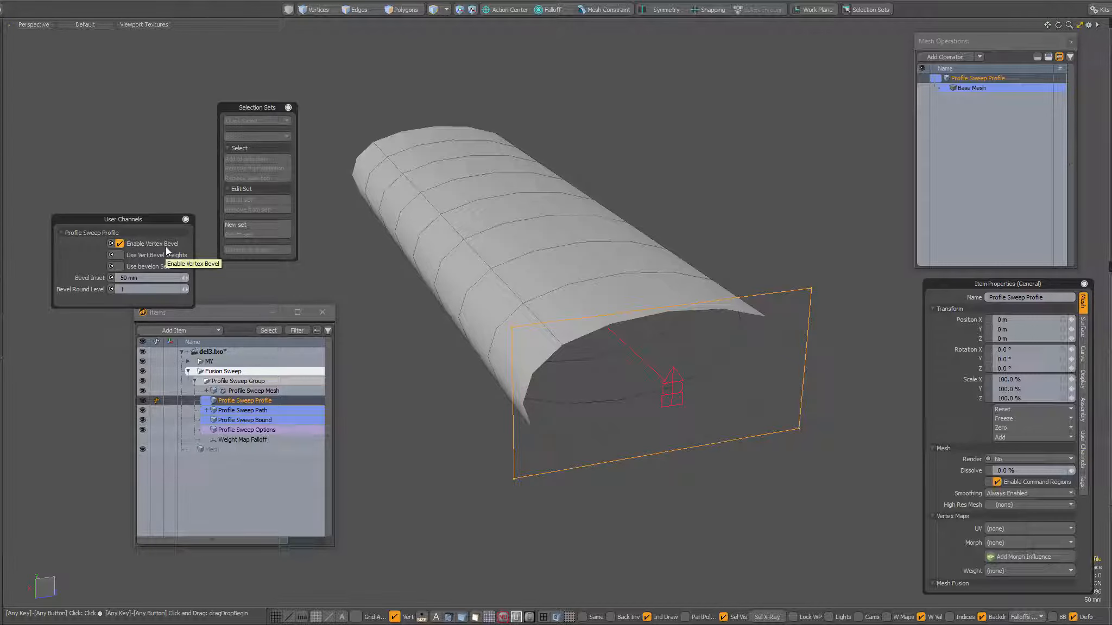
# - Turn on Use Vert Bevel Weights for the Profile Sweep Profile
pyautogui.click(120, 255)
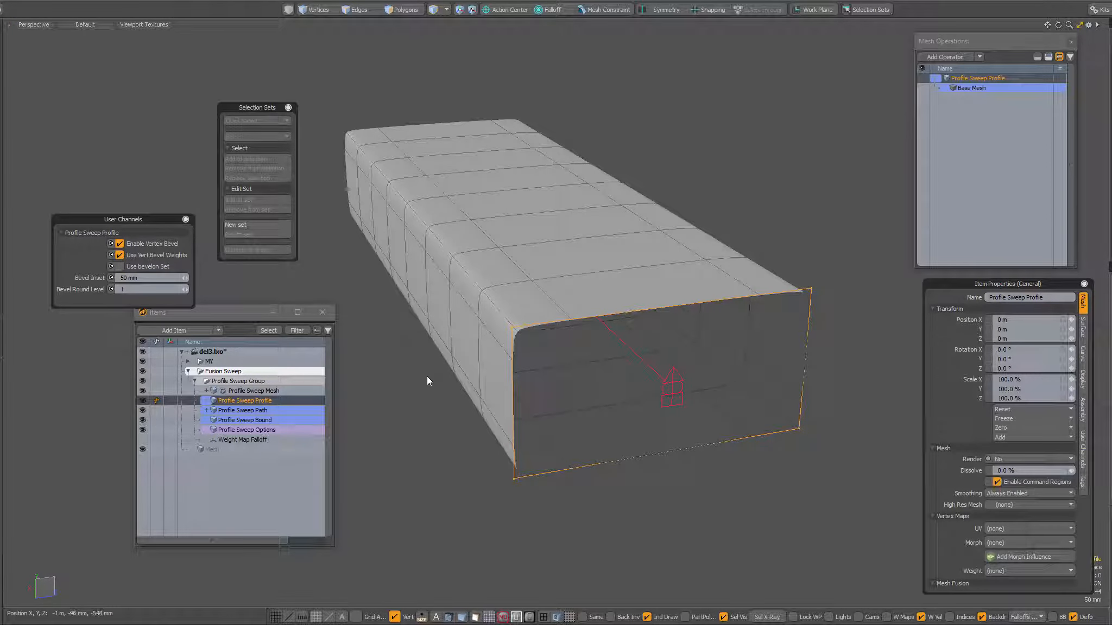
# - Examine the contents of the Vertex Bevel X operation on the Profile Sweep Mesh
pyautogui.click(246, 389)
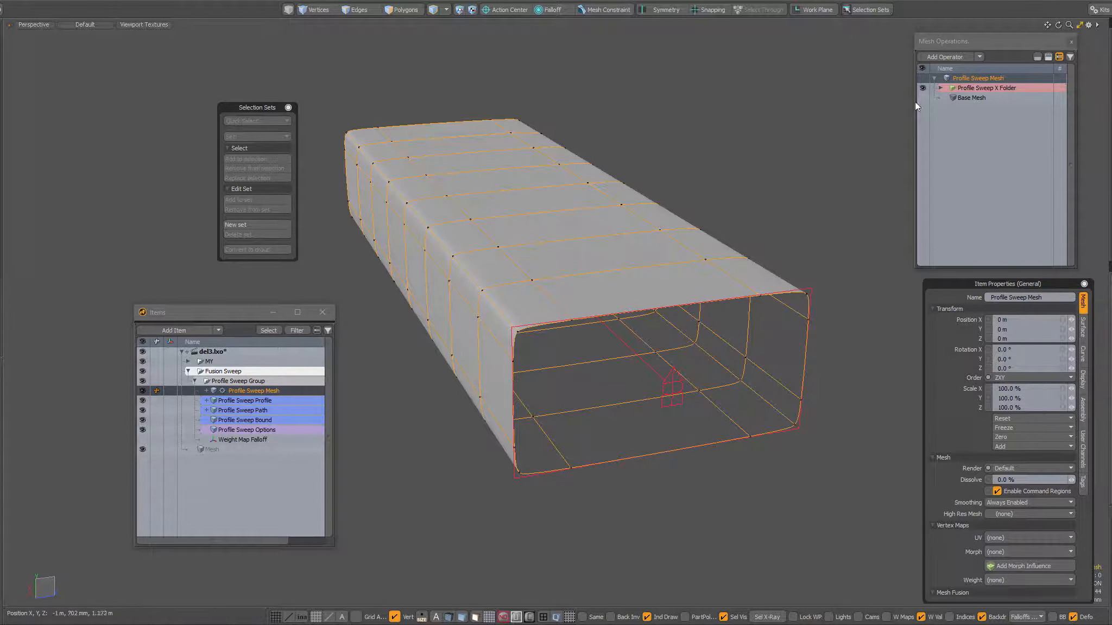
pyautogui.click(939, 87)
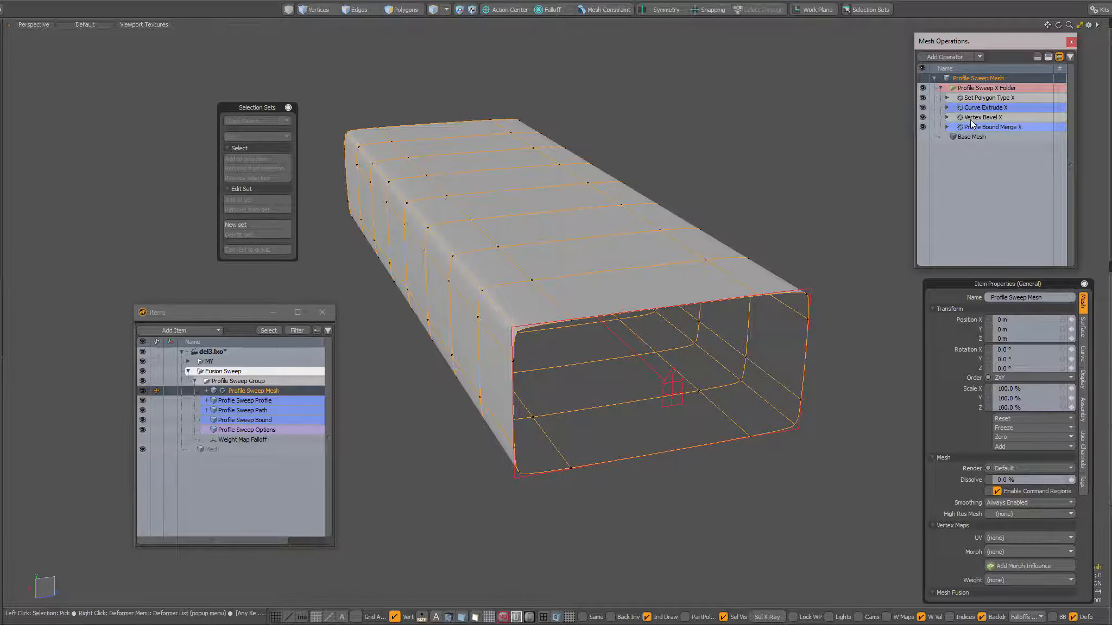
pyautogui.click(946, 117)
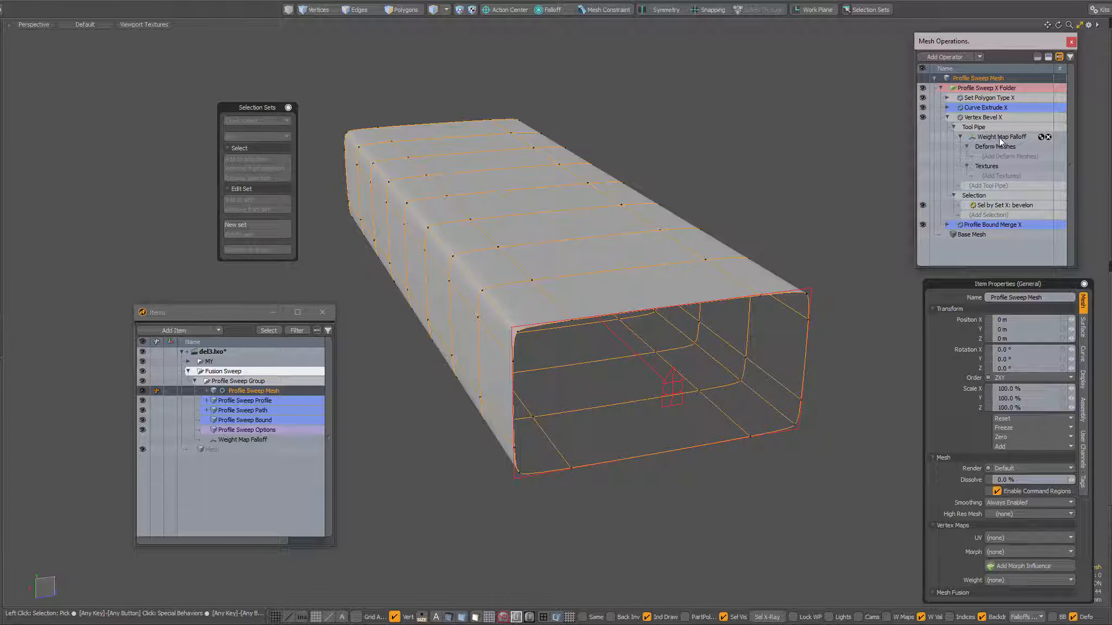
pyautogui.click(420, 367)
pyautogui.click(517, 326)
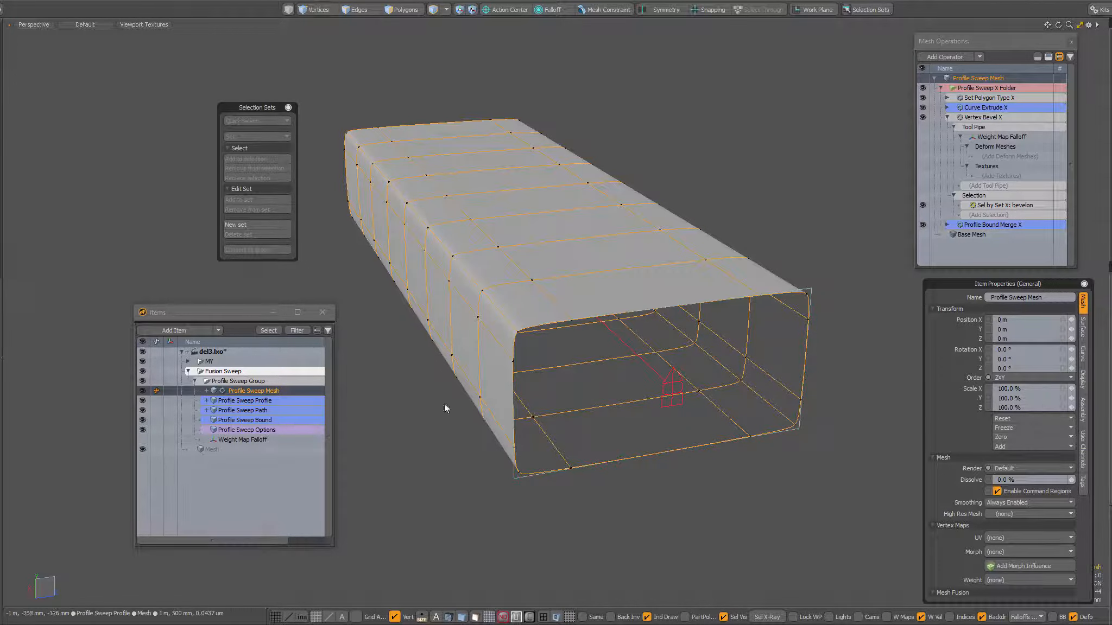
# - Turn on Use bevelon Set for the Profile Sweep Profile
pyautogui.click(251, 400)
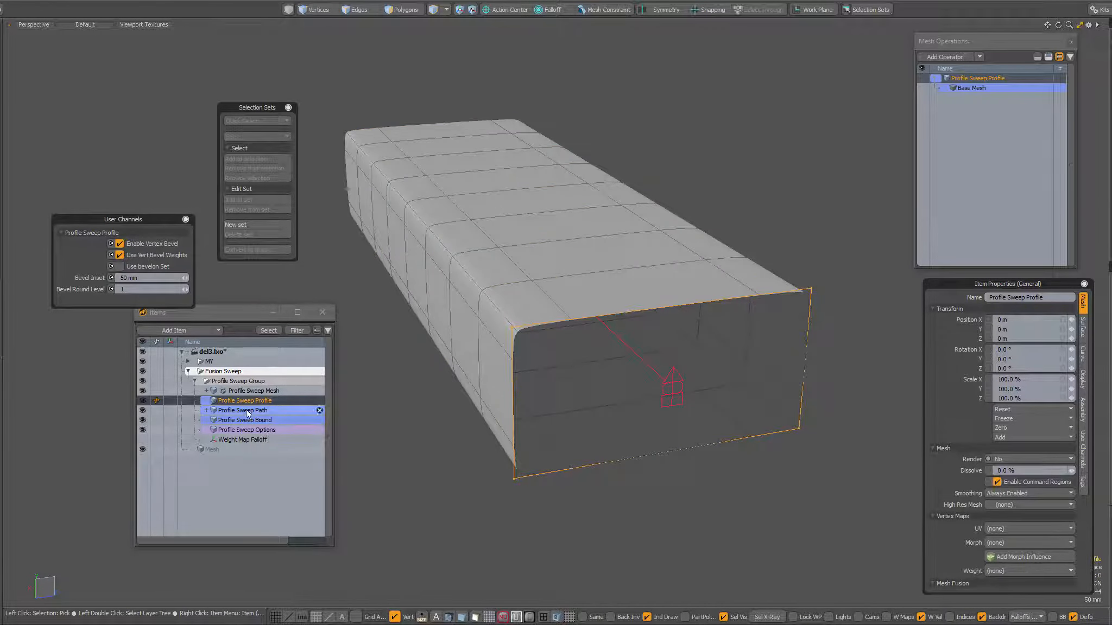
pyautogui.moveTo(147, 218); pyautogui.dragTo(142, 207)
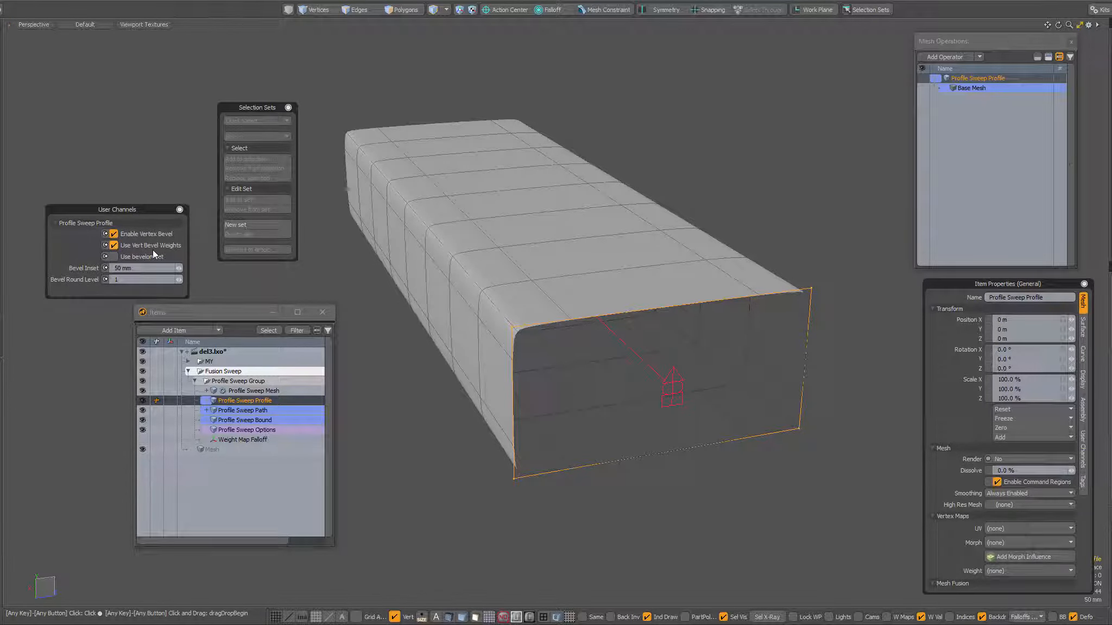
pyautogui.click(115, 258)
# - In vertex mode, select the profile vertices belonging to the bevelon selection set
pyautogui.press('1')
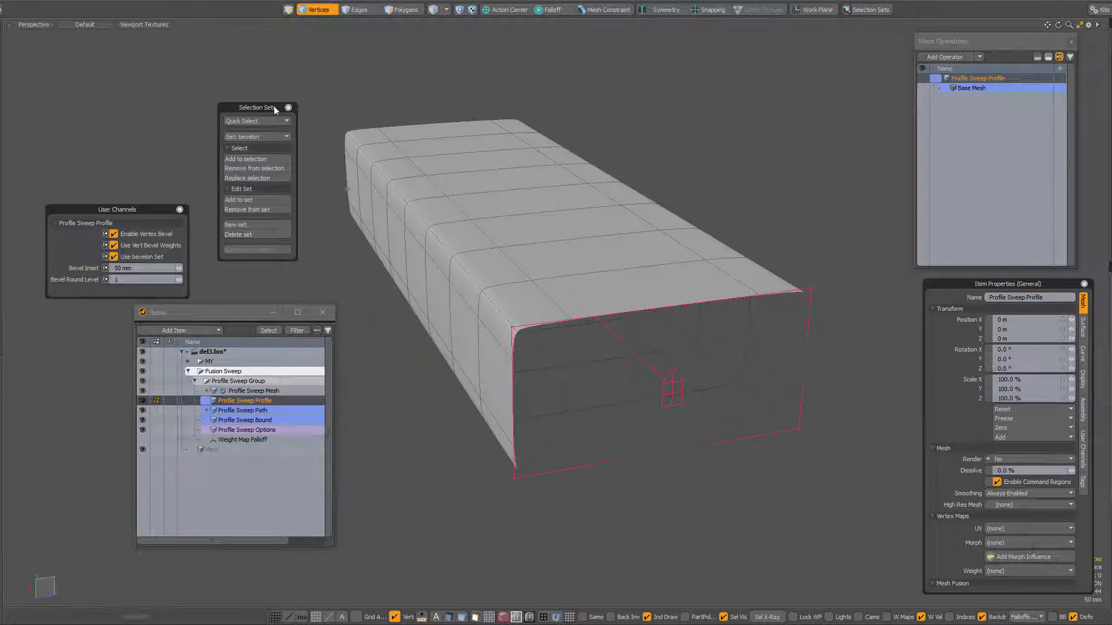
pyautogui.moveTo(265, 106); pyautogui.dragTo(267, 115)
pyautogui.click(253, 130)
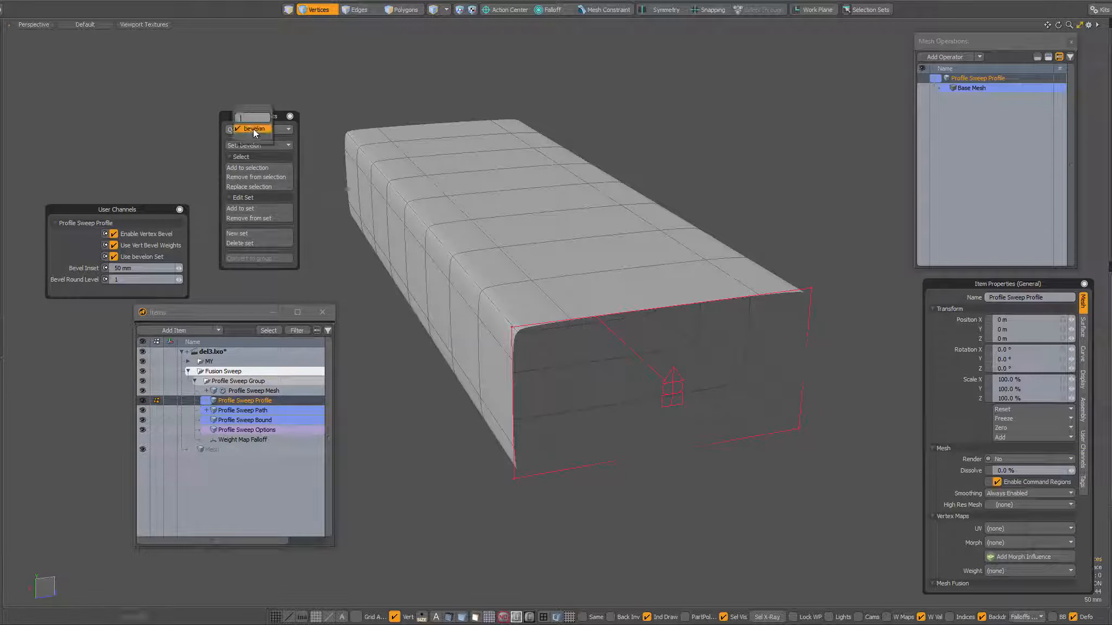
pyautogui.click(253, 128)
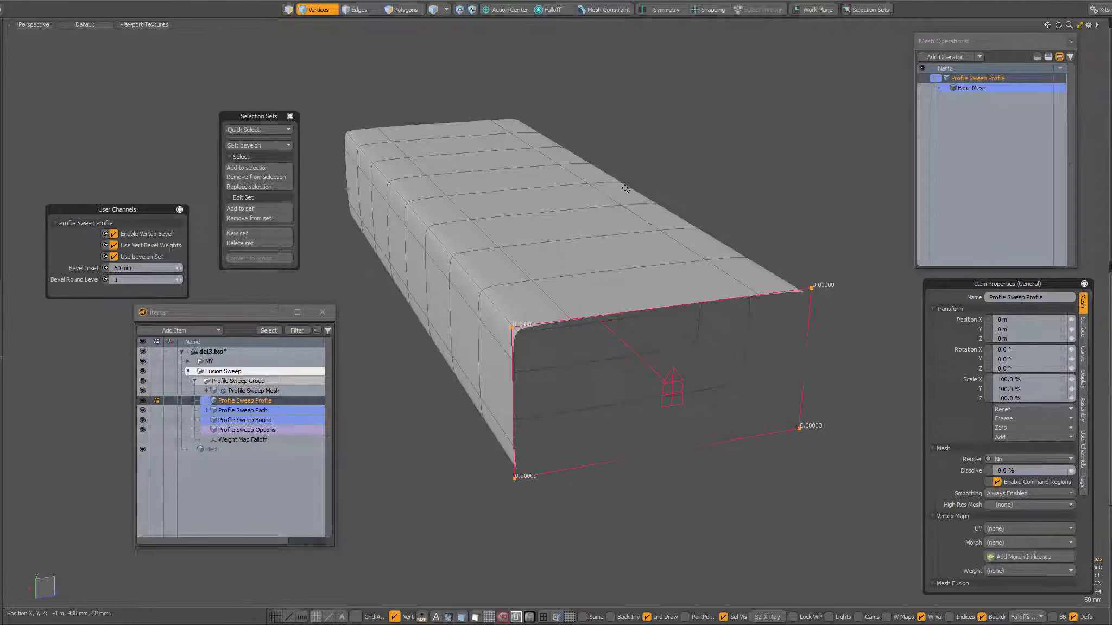
# - Activate the fusionBevel weight map from the vertex map list for the bevelon vertices, and deselect it again
pyautogui.moveTo(626, 0); pyautogui.dragTo(655, 10)
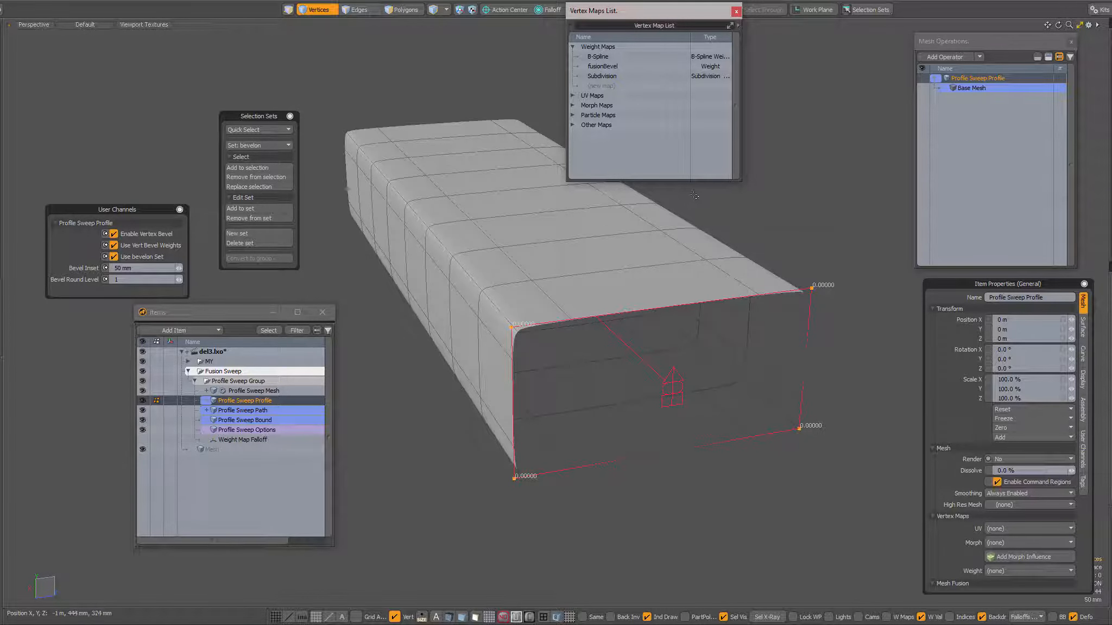
pyautogui.doubleClick(615, 69)
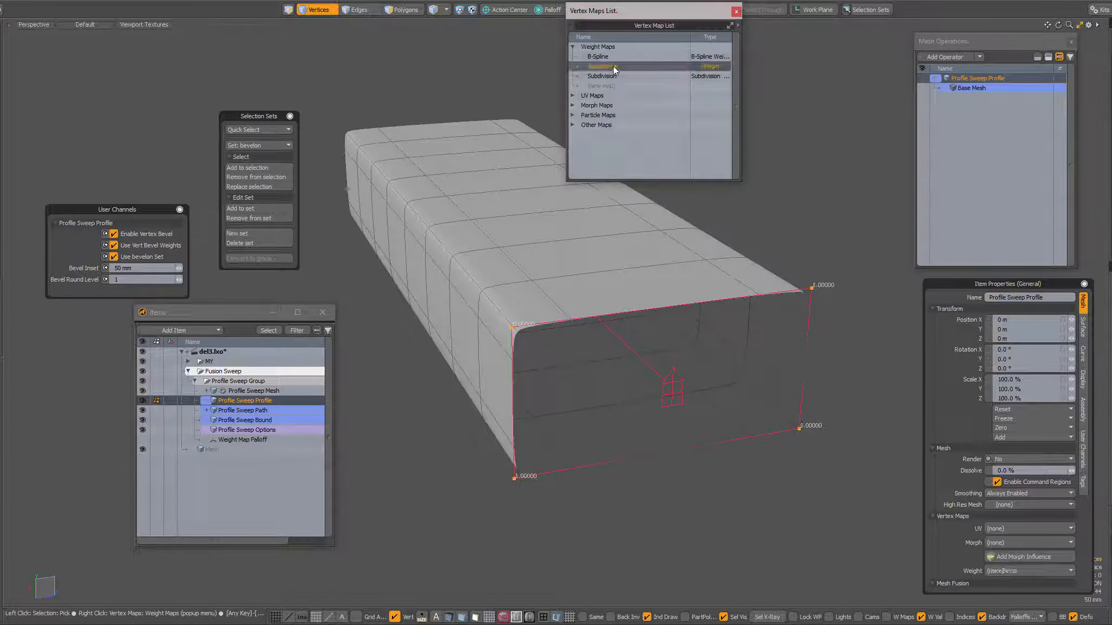
pyautogui.press('Escape')
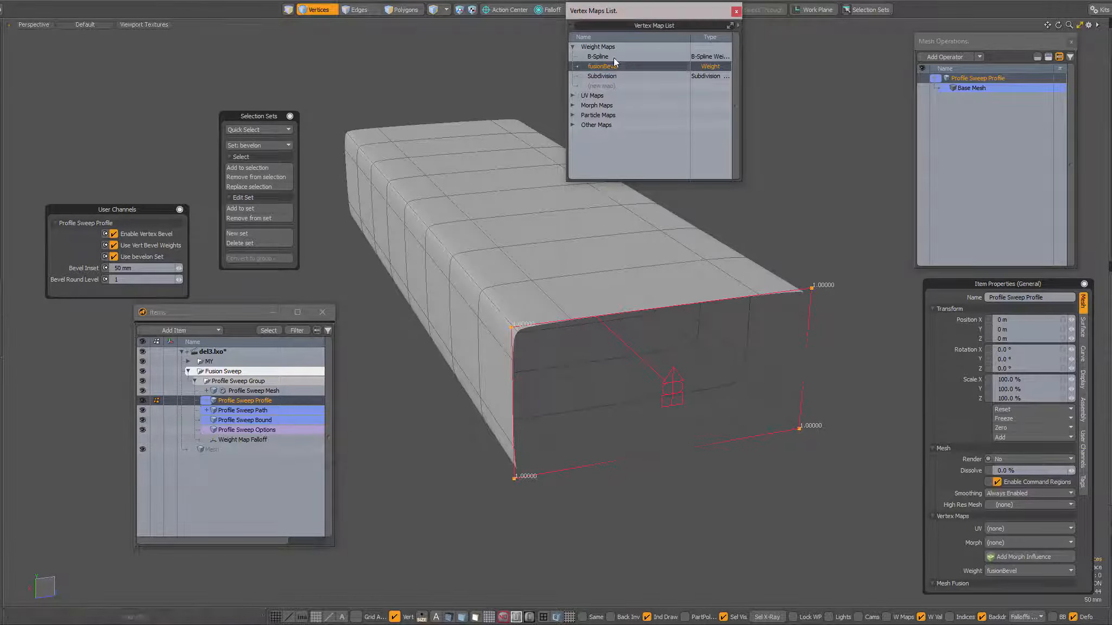
pyautogui.click(613, 68)
# - In edge mode, activate the fusionBevel map with the profile's Select Profile Weightmap control in the model, and close the vertex map list
pyautogui.press('2')
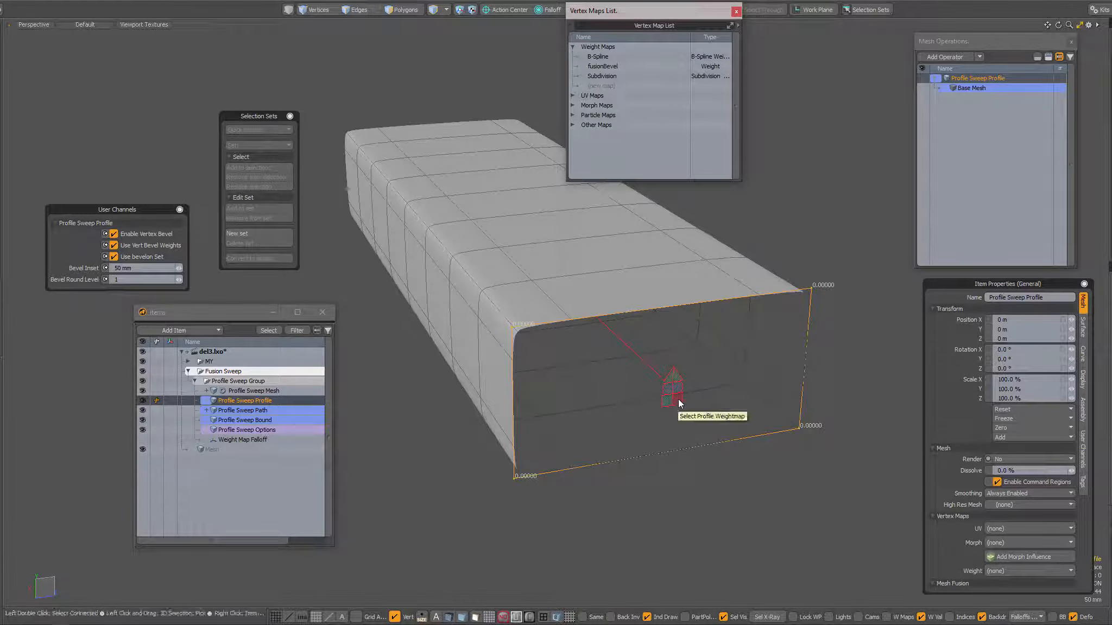
pyautogui.click(679, 400)
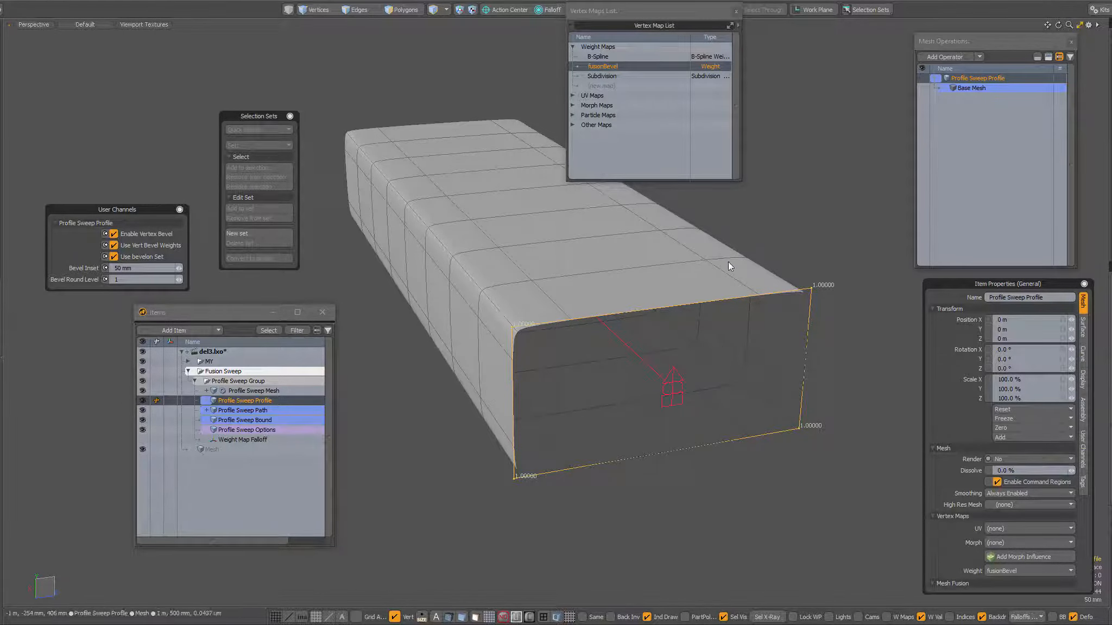
pyautogui.click(635, 11)
pyautogui.click(735, 11)
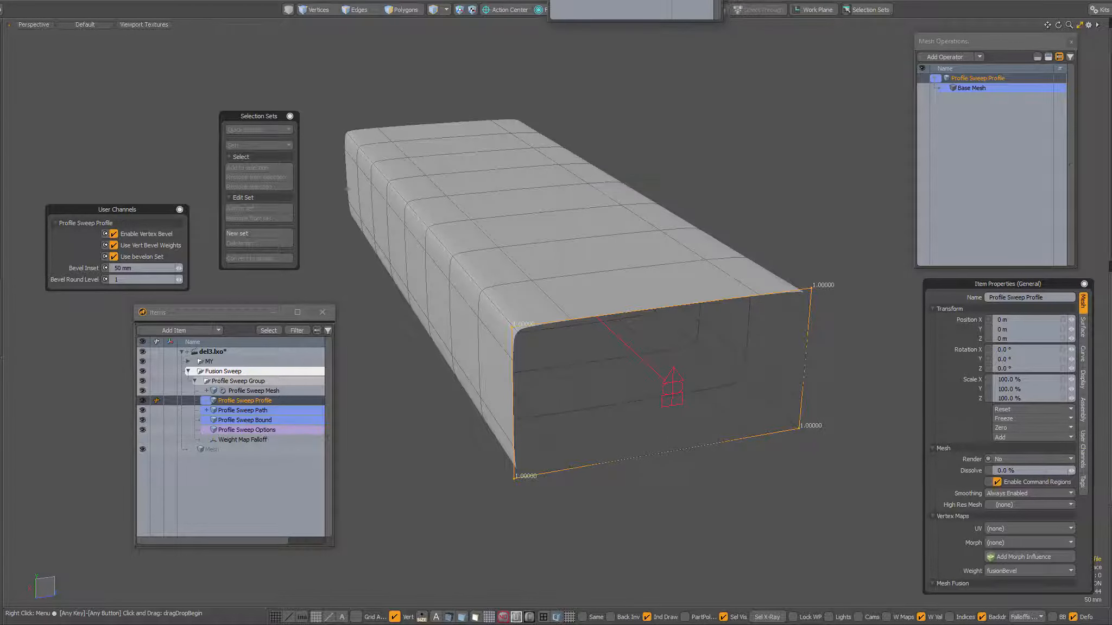
# - Increase the fusionBevel weight of the profile's four bevelon corner vertices to enlarge their bevel
pyautogui.press('1')
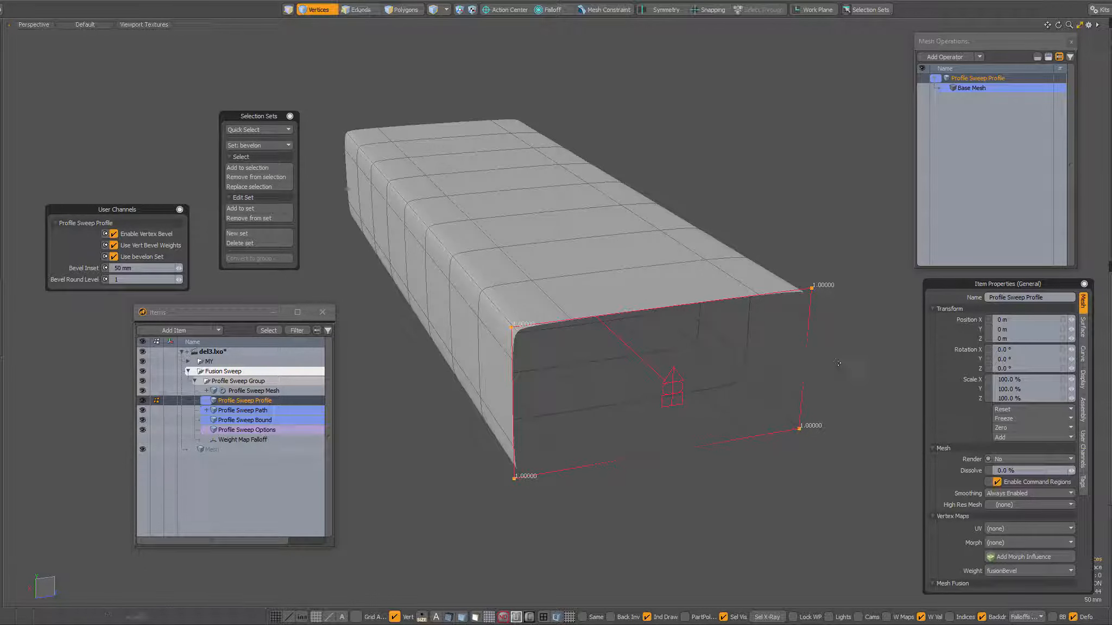
pyautogui.hotkey('shift', 'w')
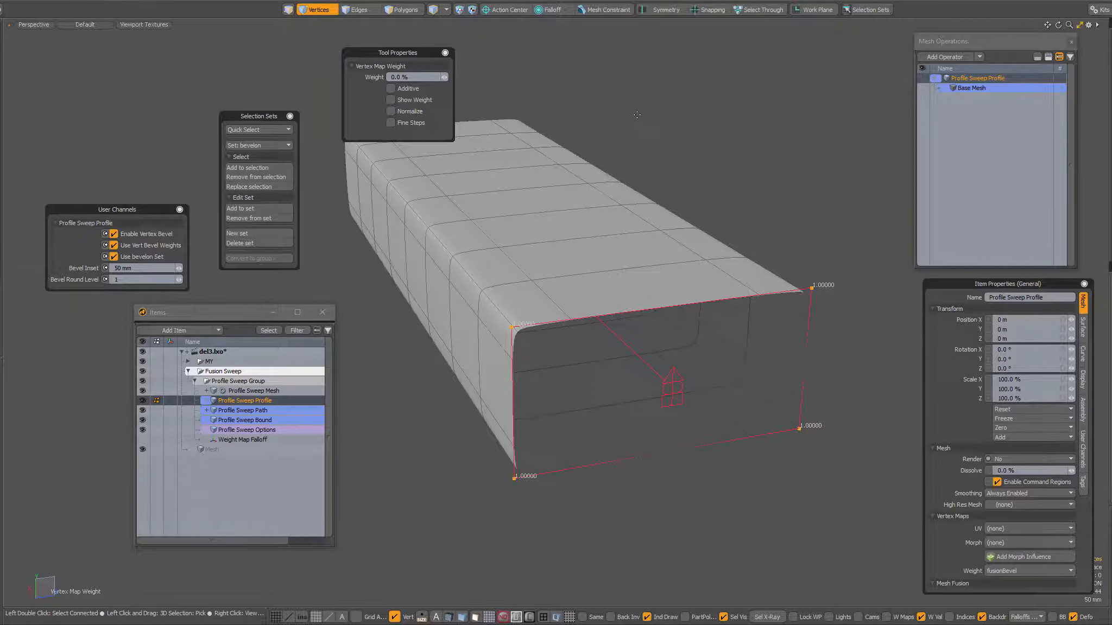
pyautogui.moveTo(637, 115); pyautogui.dragTo(820, 114)
pyautogui.press('space')
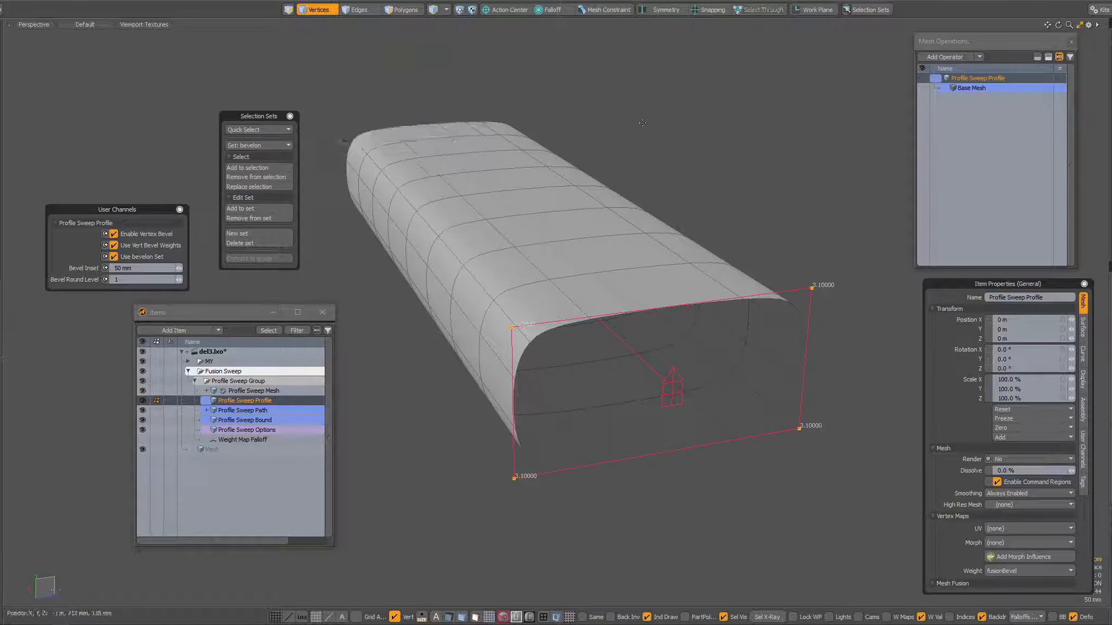
# - Add a point at 50% along the profile's upper edge
pyautogui.keyDown('alt'); pyautogui.moveTo(616, 298); pyautogui.dragTo(612, 292); pyautogui.keyUp('alt')
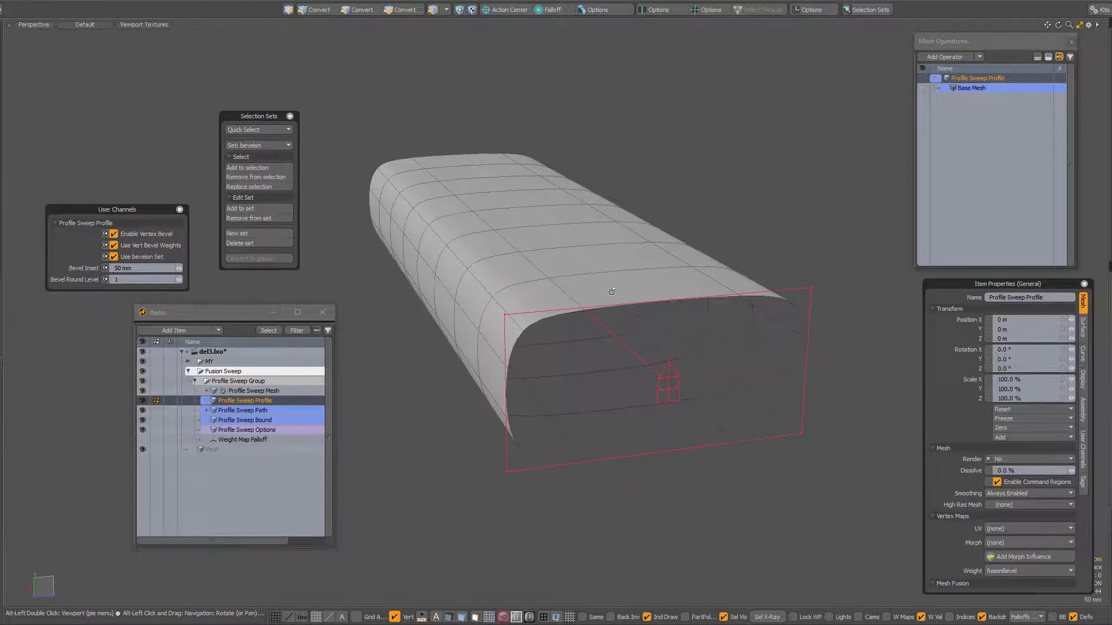
pyautogui.hotkey('ctrl', 'alt', 'a')
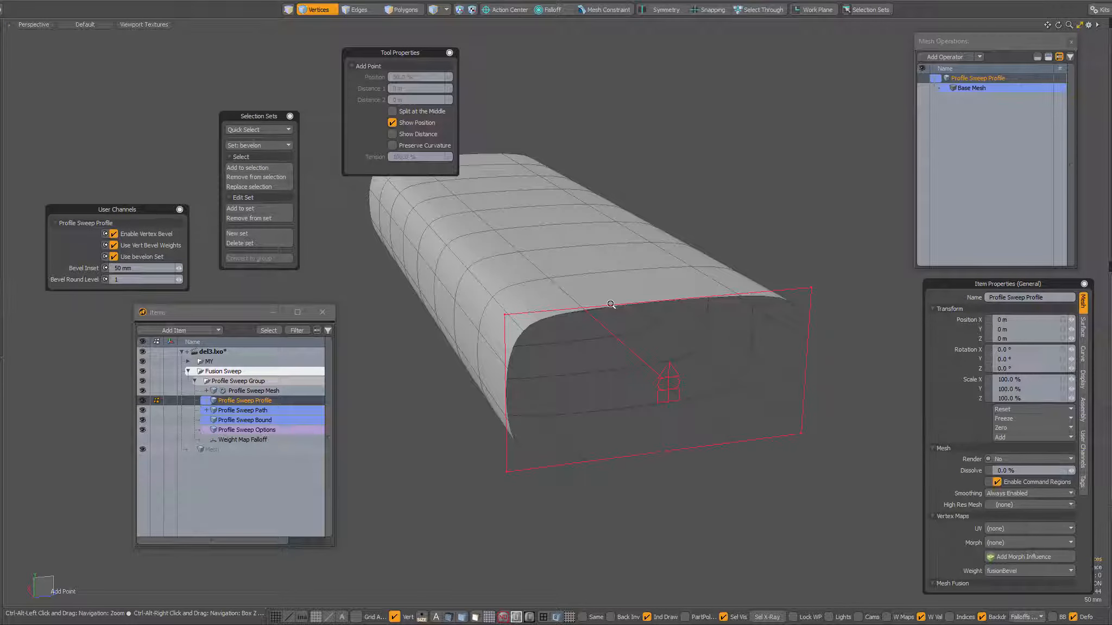
pyautogui.keyDown('ctrl'); pyautogui.click(638, 303); pyautogui.keyUp('ctrl')
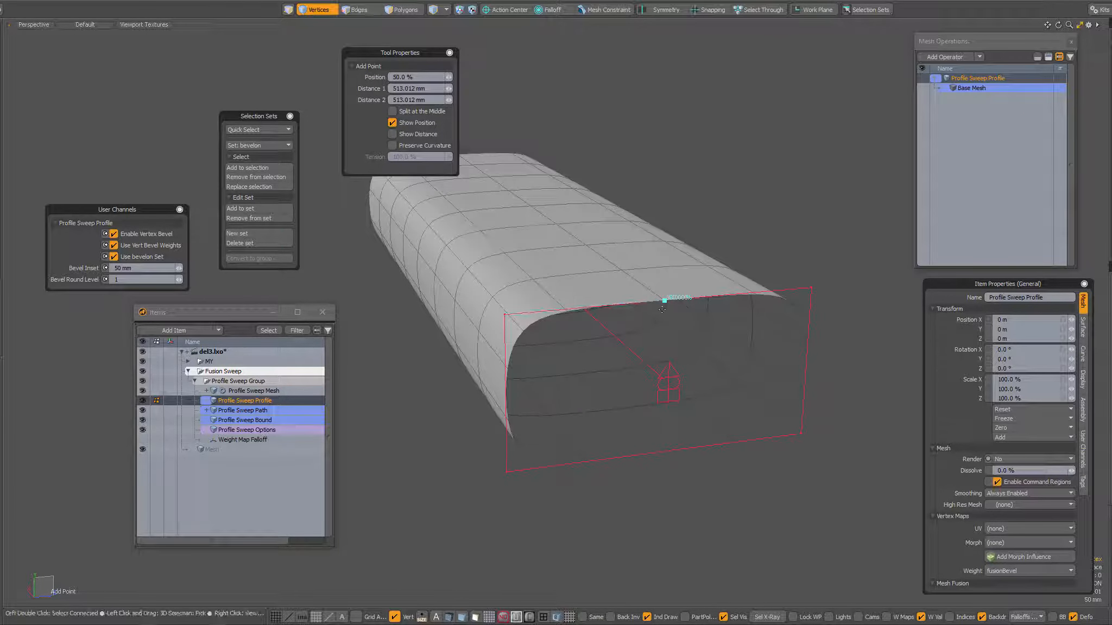
pyautogui.press('q')
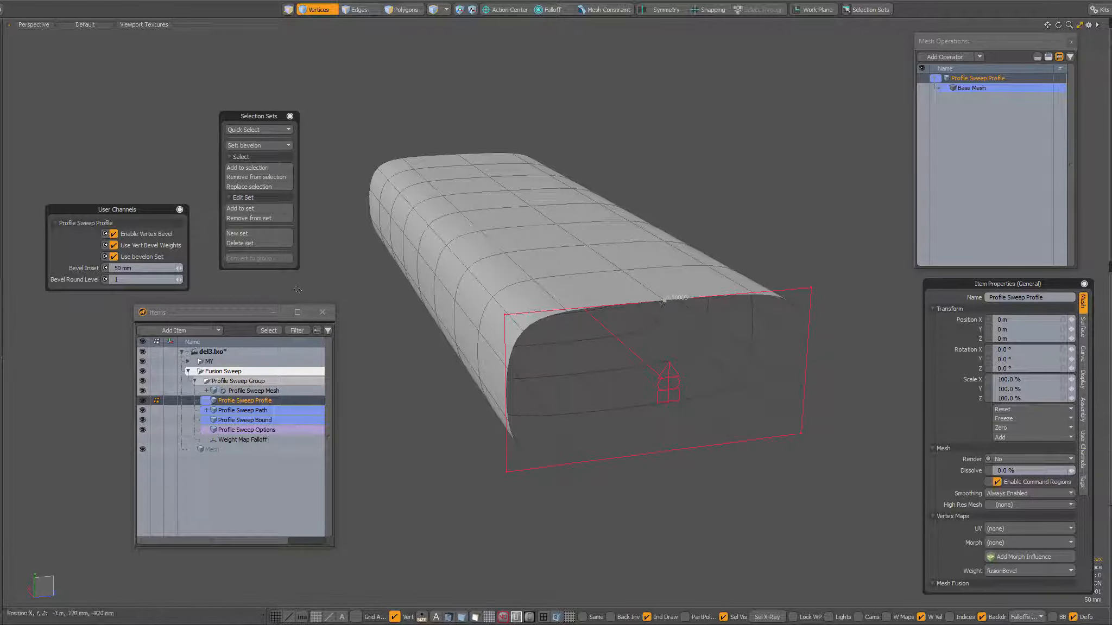
# - Turn off Use bevelon Set and set the new upper-edge vertex's fusionBevel weight to 0.9
pyautogui.click(140, 258)
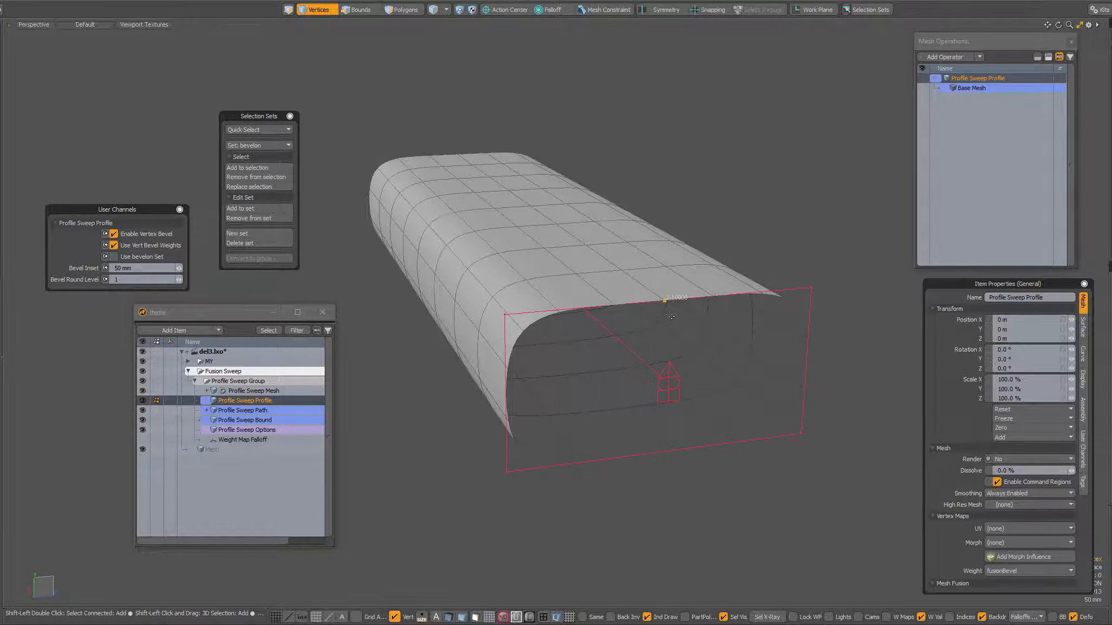
pyautogui.hotkey('alt', 'w')
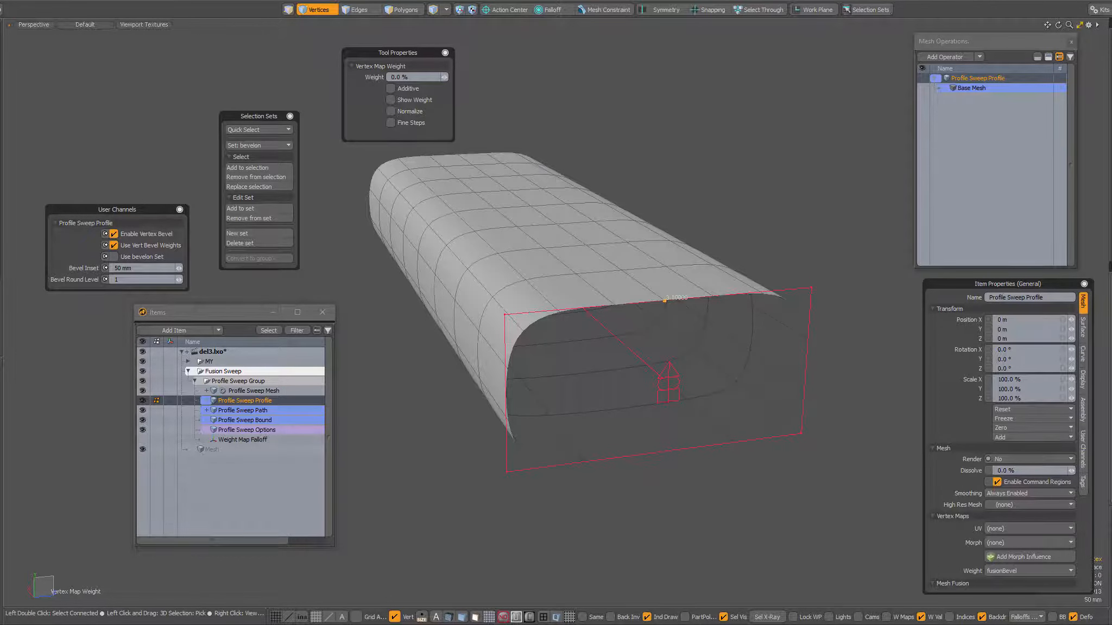
pyautogui.moveTo(684, 245); pyautogui.dragTo(716, 246)
pyautogui.press('space')
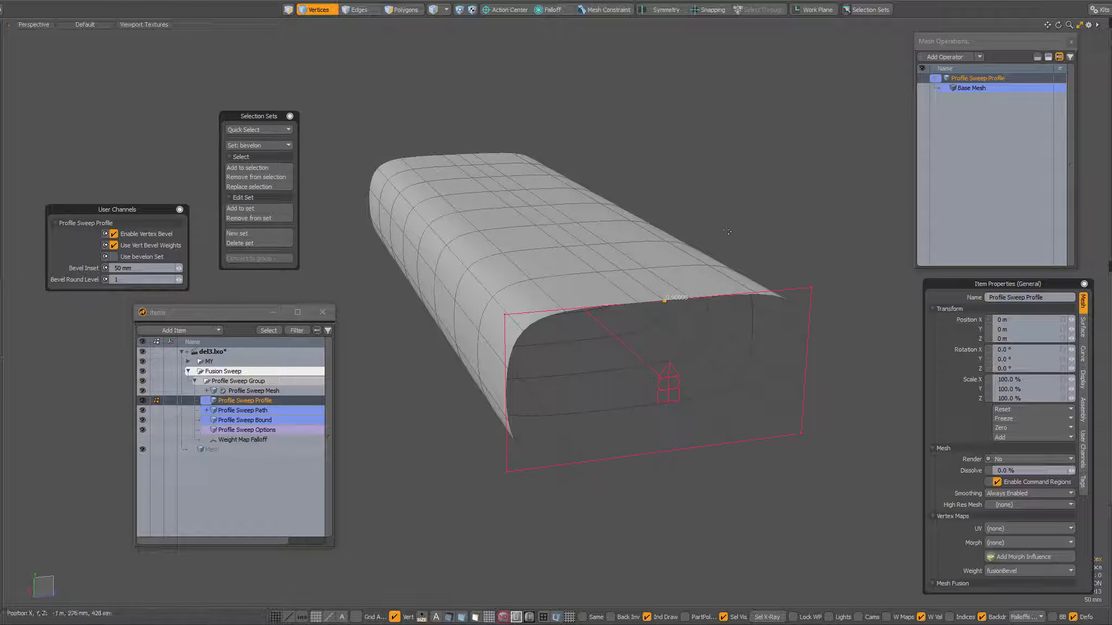
# - Turn Use bevelon Set back on and select the vertices stored in the bevelon set
pyautogui.click(131, 258)
pyautogui.click(282, 129)
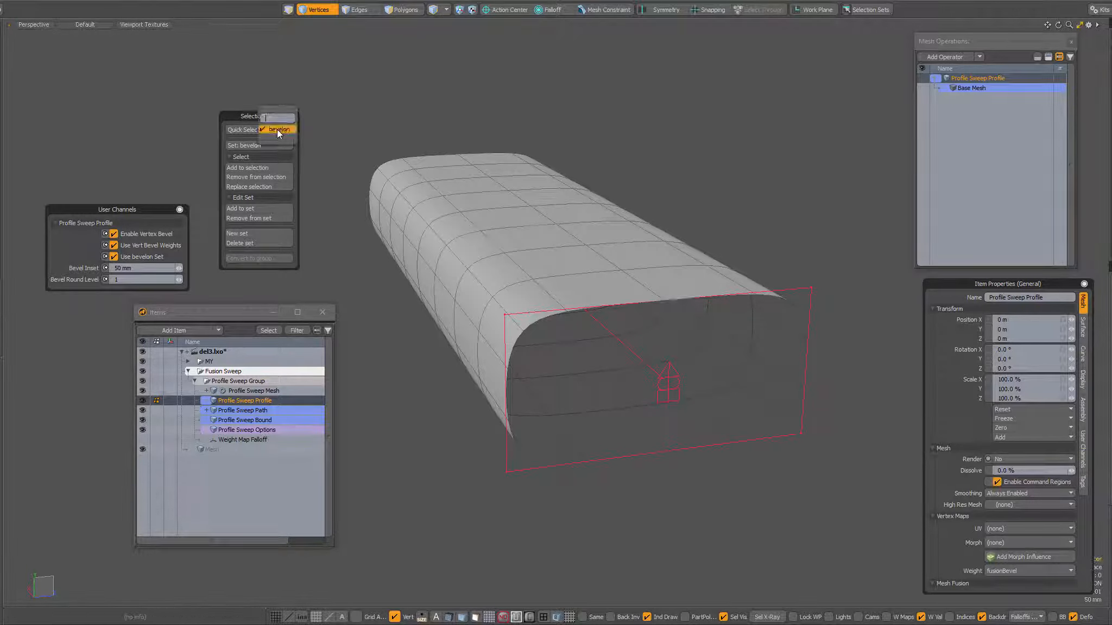
pyautogui.click(276, 129)
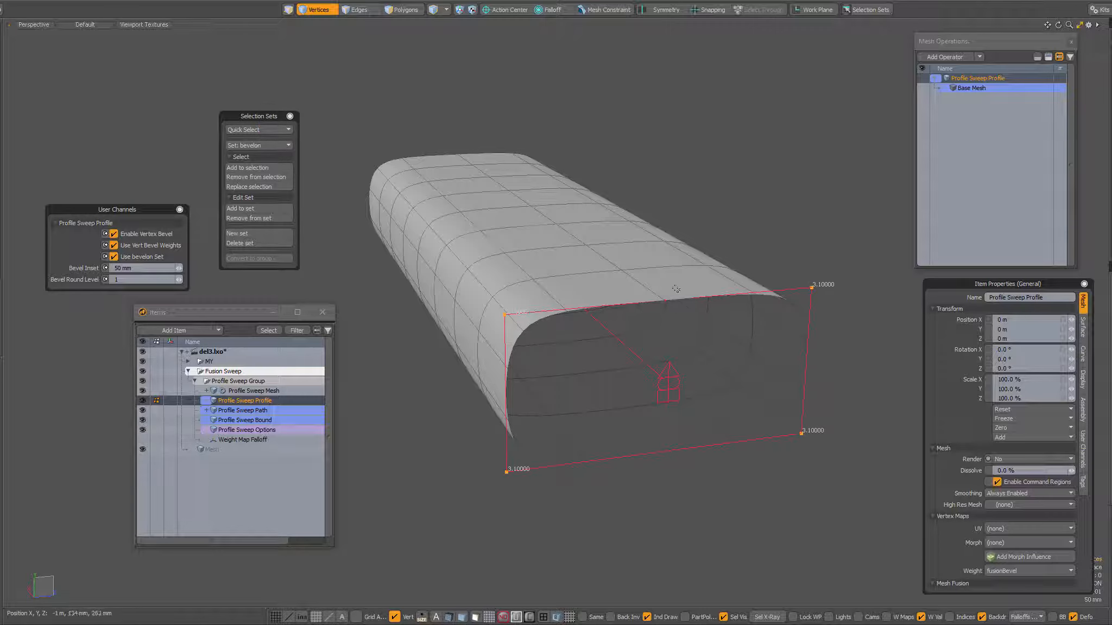
# - Compare the middle vertex's bevel with Use bevelon Set off and on, and reselect the bevelon set's vertices
pyautogui.click(663, 300)
pyautogui.click(256, 208)
pyautogui.click(129, 257)
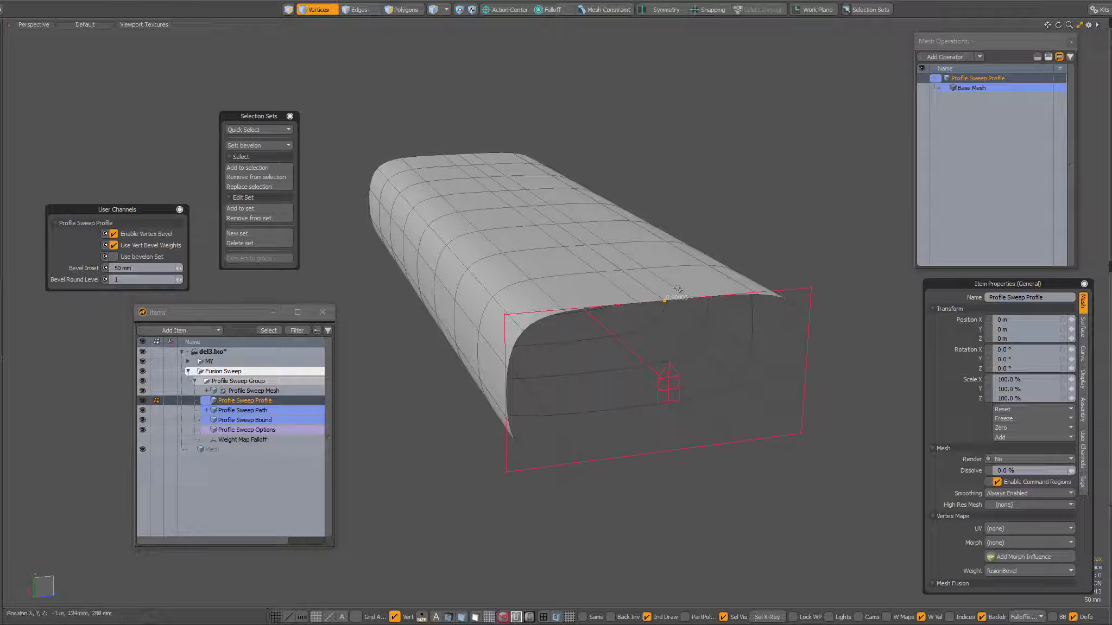
pyautogui.click(132, 253)
pyautogui.click(254, 130)
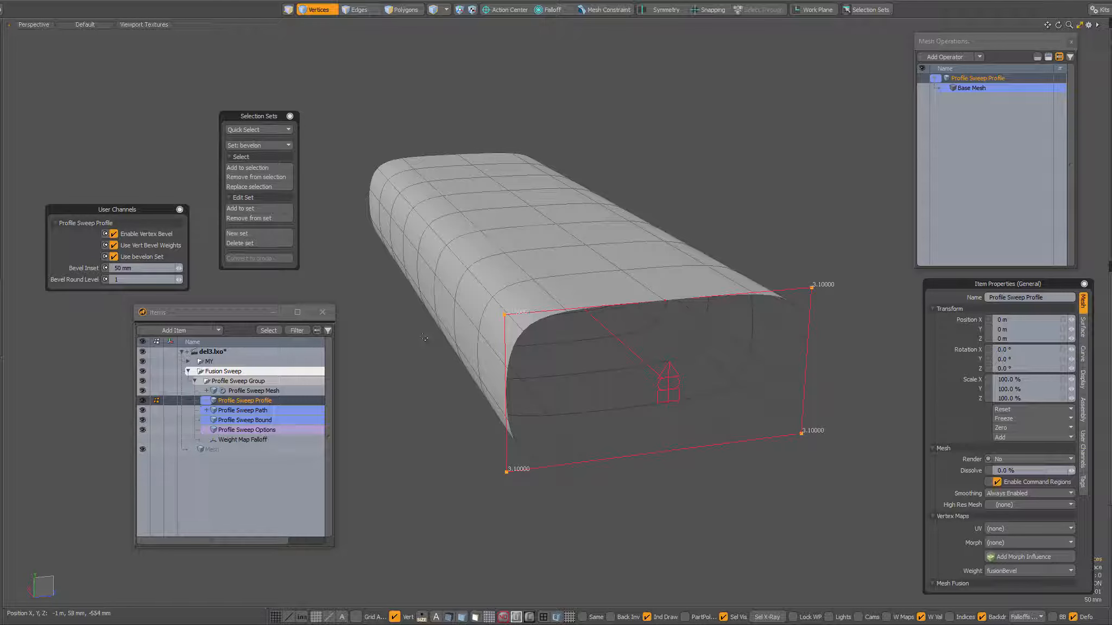
# - Move the middle vertex of the profile's upper edge up to form a peak, with its Y position at 296 mm
pyautogui.click(666, 303)
pyautogui.press('w')
pyautogui.moveTo(667, 267); pyautogui.dragTo(670, 167)
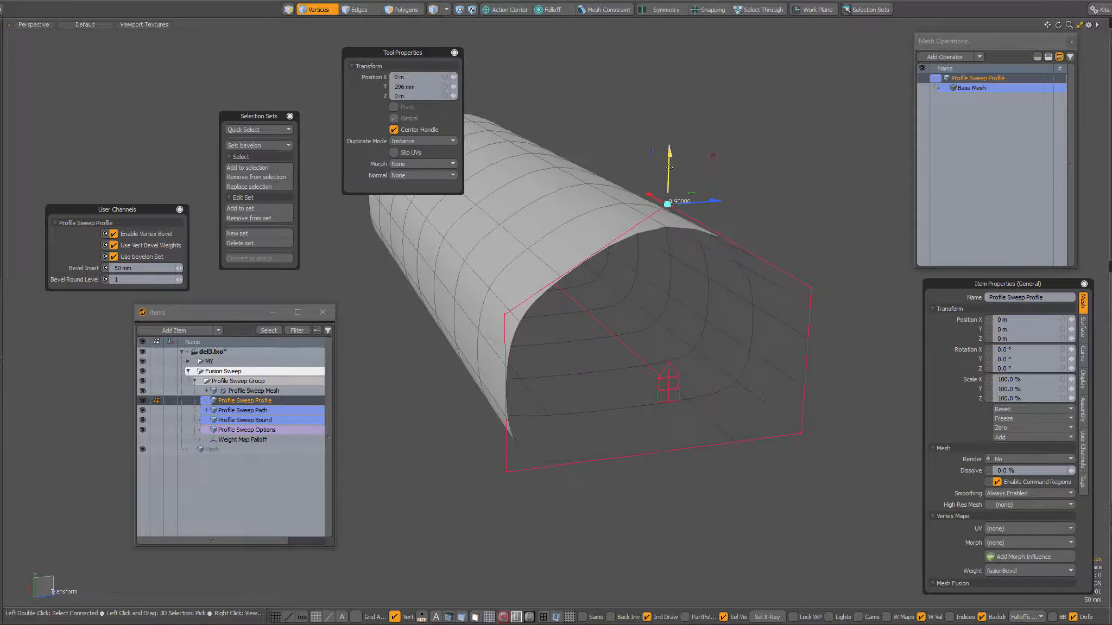
pyautogui.press('space')
# - Set the peak vertex's fusionBevel weight to 1.5
pyautogui.keyDown('alt'); pyautogui.moveTo(608, 319); pyautogui.dragTo(651, 310); pyautogui.keyUp('alt')
pyautogui.hotkey('shift', 'w')
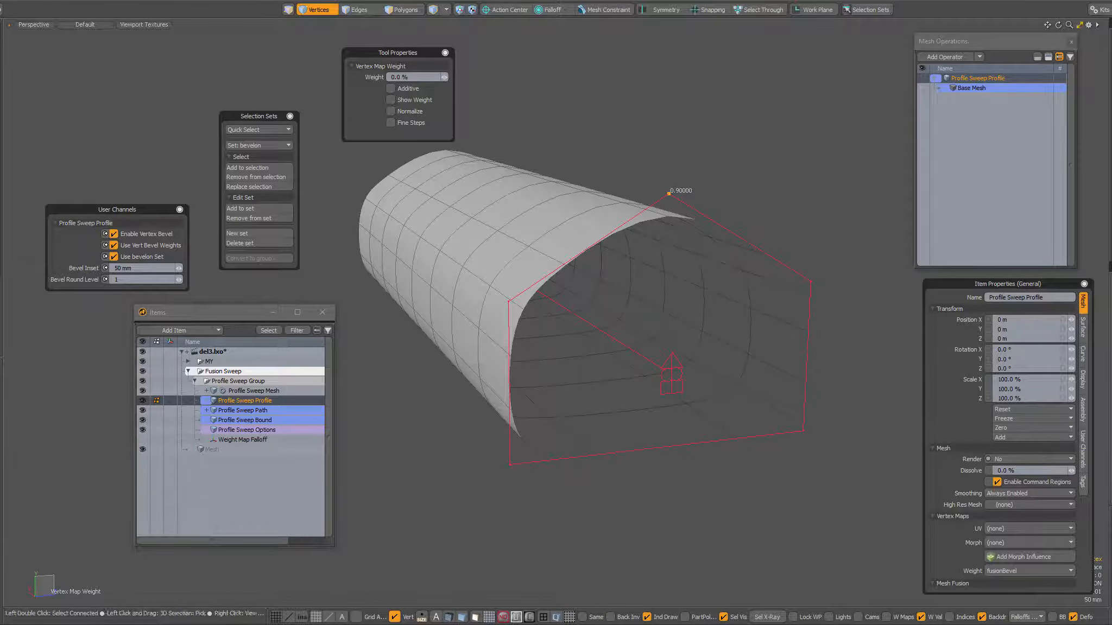
pyautogui.moveTo(663, 312); pyautogui.dragTo(744, 189)
pyautogui.press('space')
# - Back in vertex mode, add the peak vertex to the bevelon selection set
pyautogui.press('space')
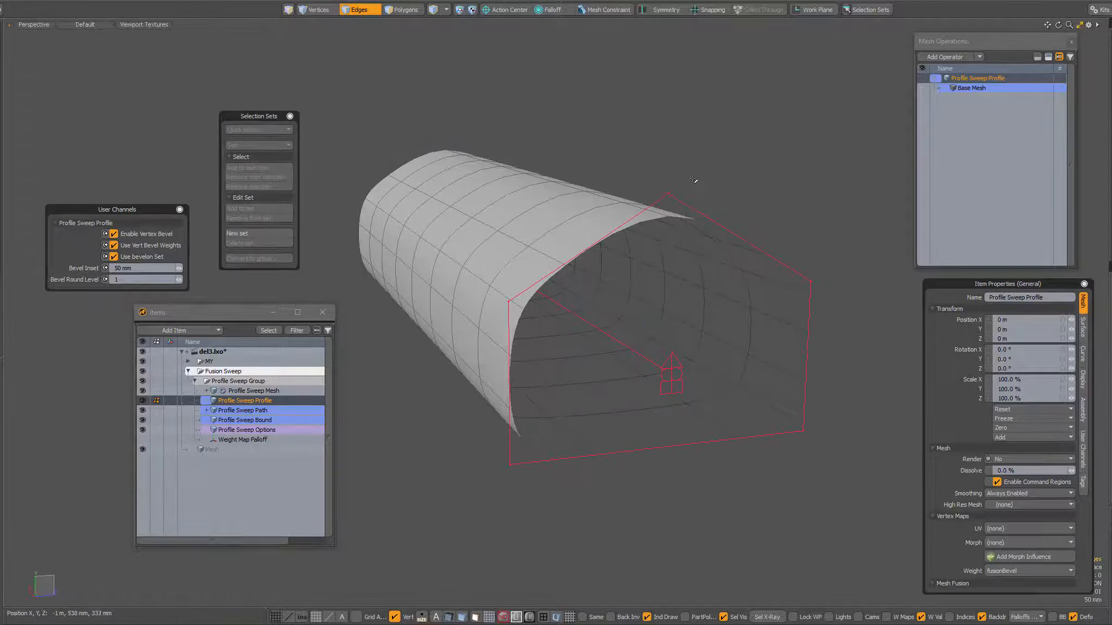
pyautogui.press('space')
pyautogui.press('space')
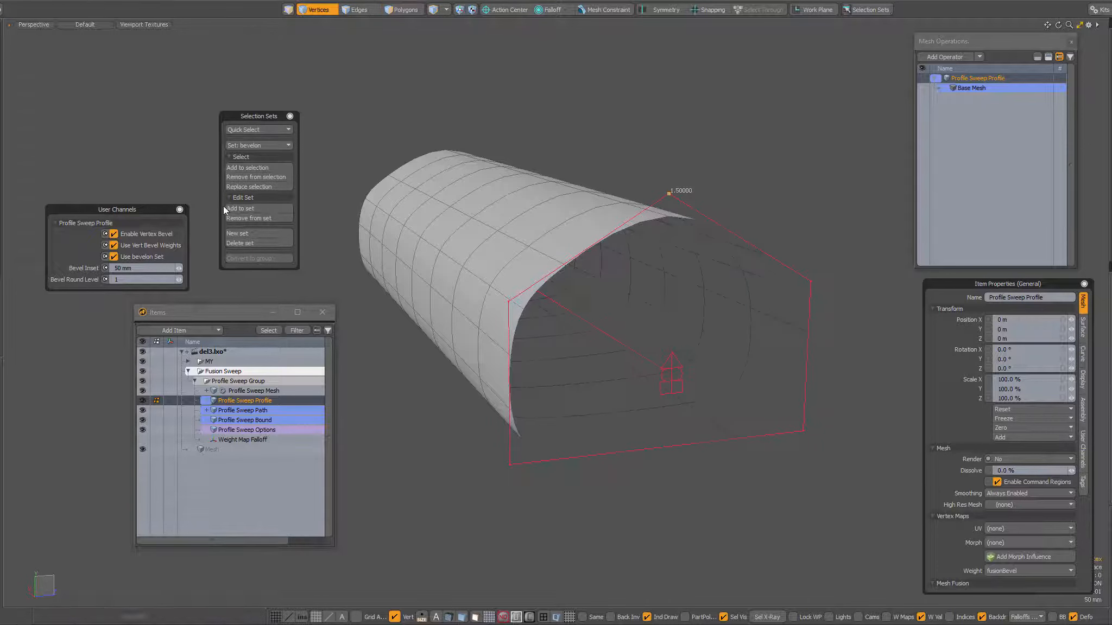
pyautogui.click(242, 211)
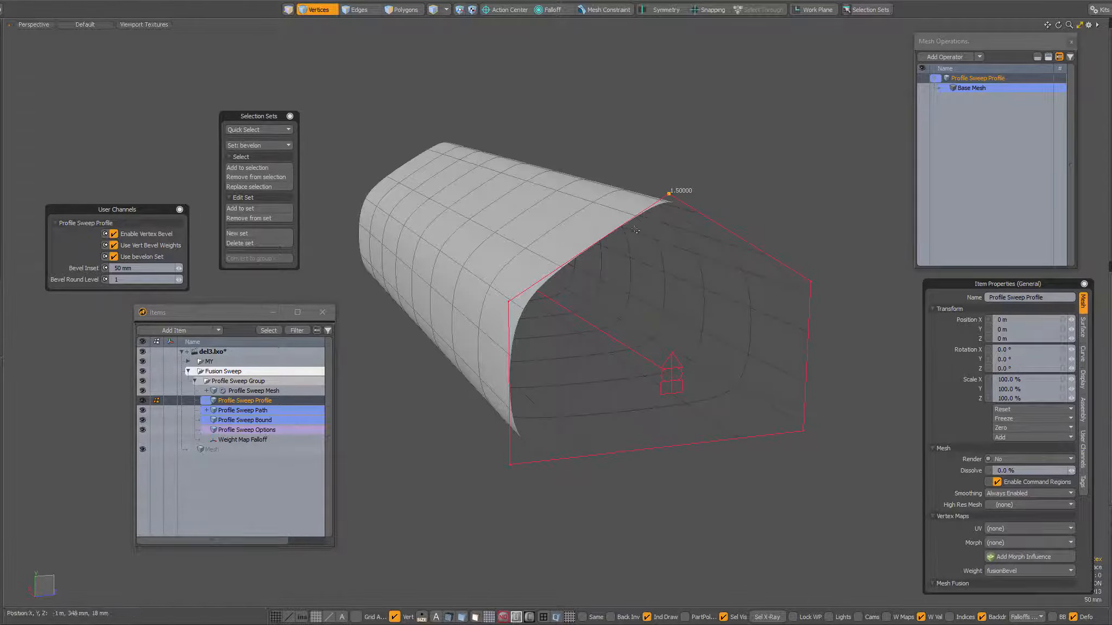
# - Set the peak vertex's fusionBevel weight to 50% to tighten its bevel
pyautogui.keyDown('alt'); pyautogui.moveTo(635, 230); pyautogui.dragTo(624, 223); pyautogui.keyUp('alt')
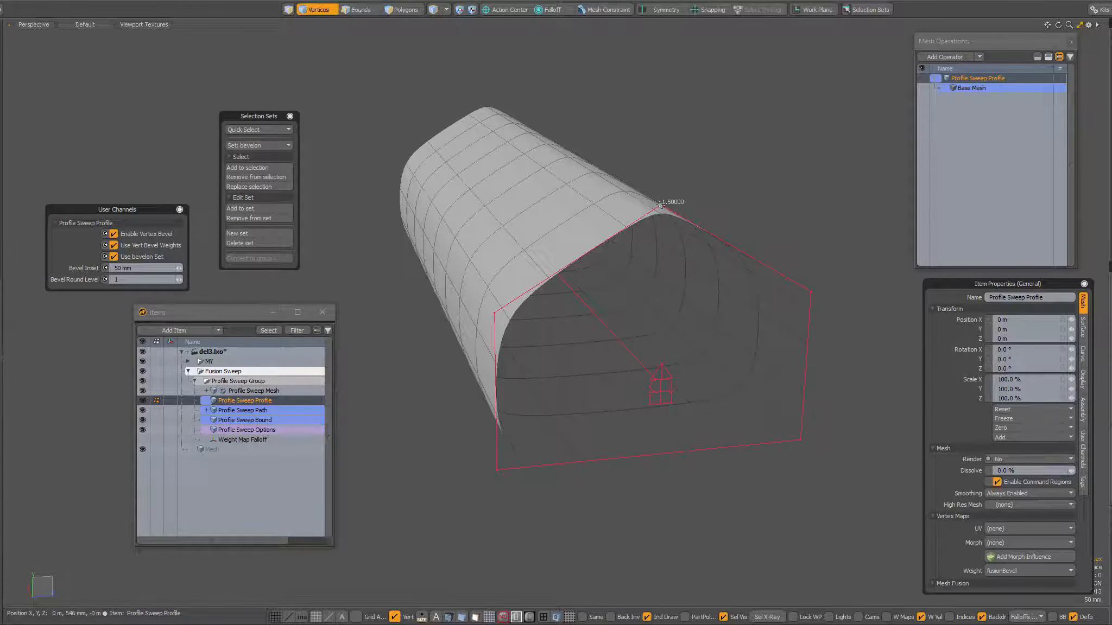
pyautogui.hotkey('ctrl', 'w')
pyautogui.click(646, 153)
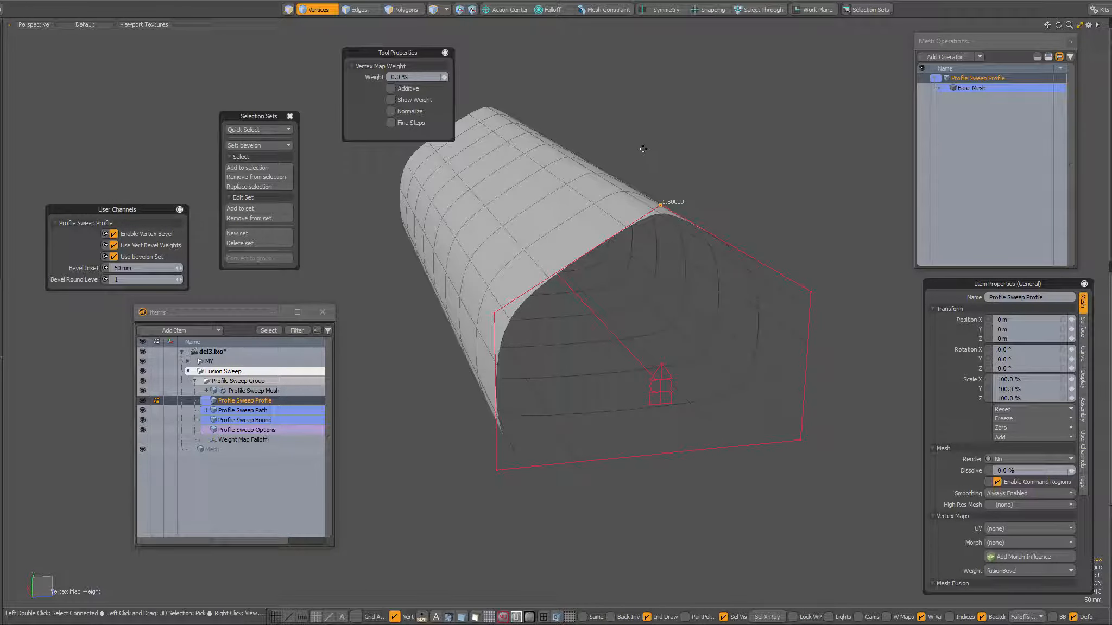
pyautogui.moveTo(643, 149)
pyautogui.mouseDown()
pyautogui.moveTo(819, 153)
pyautogui.moveTo(661, 152)
pyautogui.mouseUp()
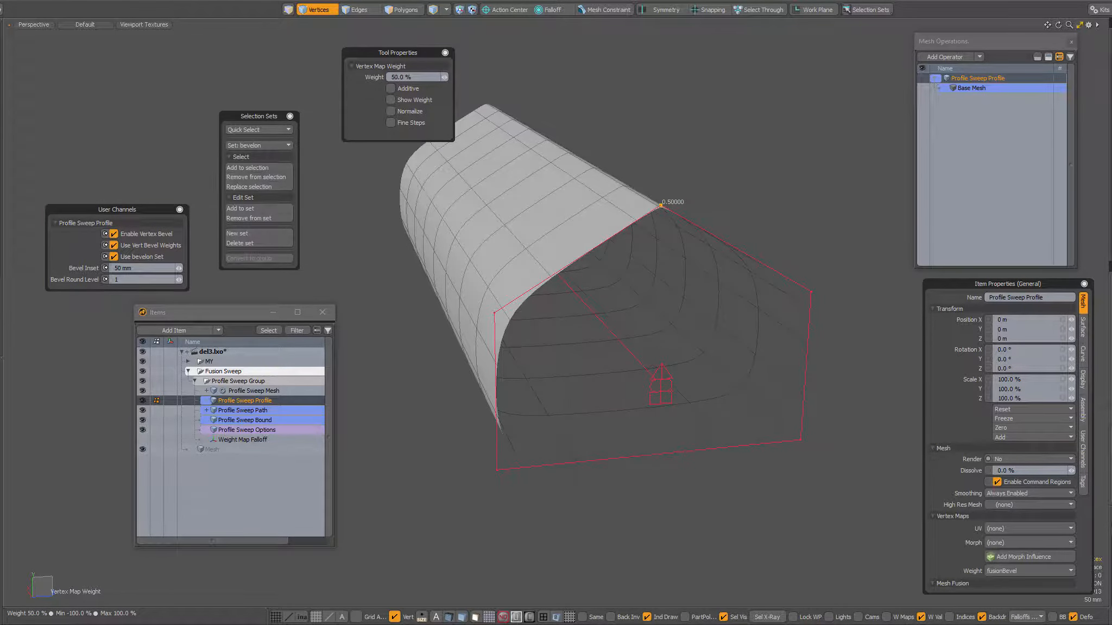
pyautogui.press('space')
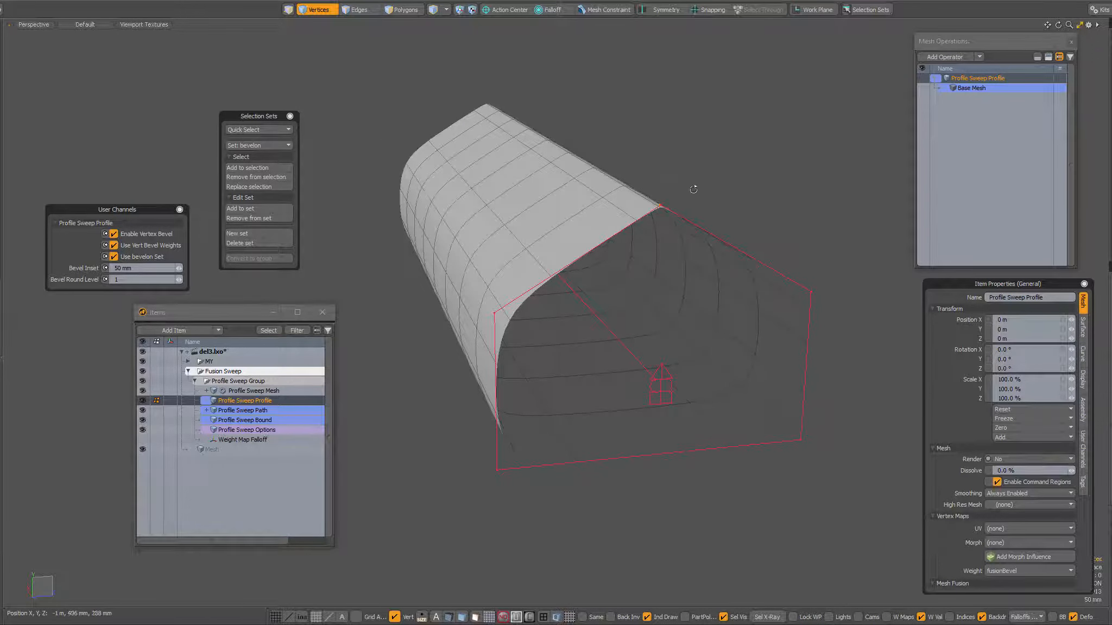
pyautogui.keyDown('alt'); pyautogui.moveTo(693, 189); pyautogui.dragTo(634, 284); pyautogui.keyUp('alt')
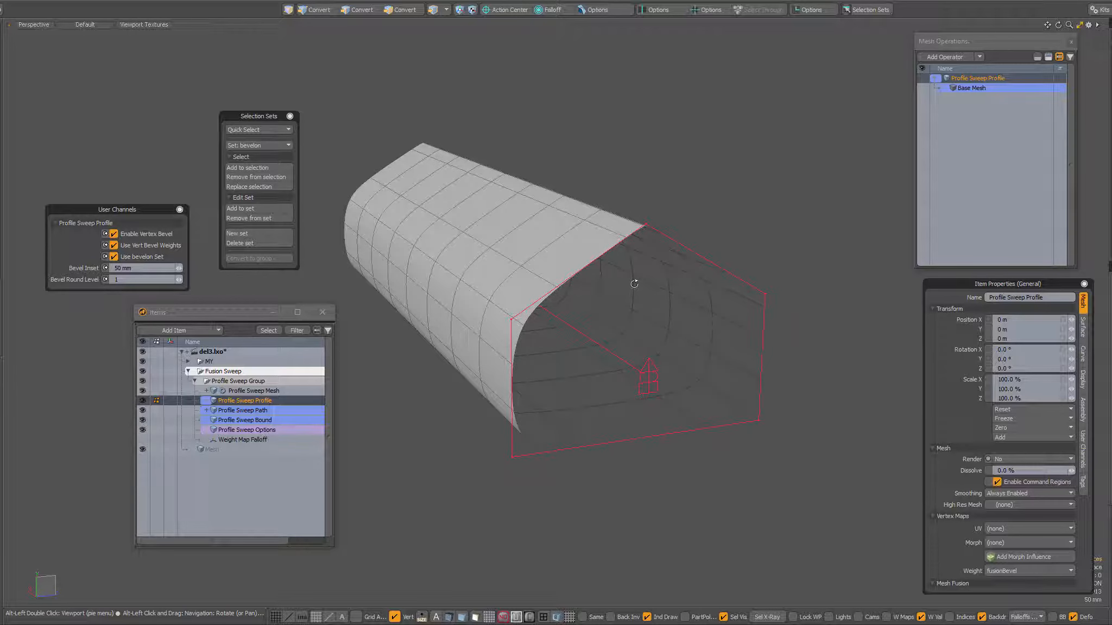
pyautogui.press('1')
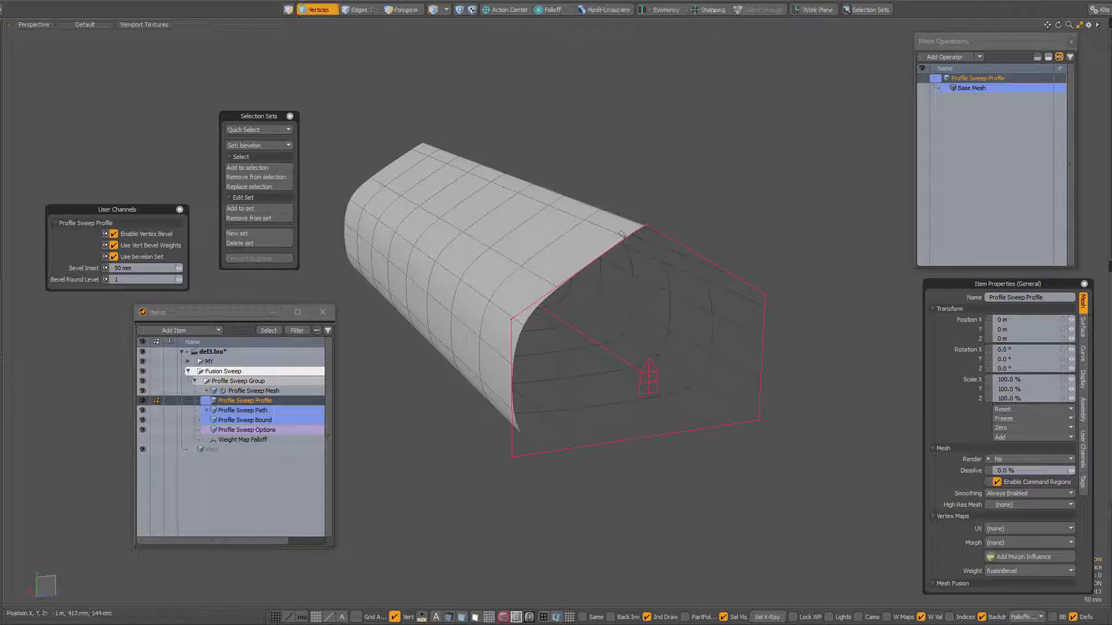
# - Add a Vertex Merge operation directly above Vertex Bevel X in the Profile Sweep Mesh's operation stack
pyautogui.click(244, 390)
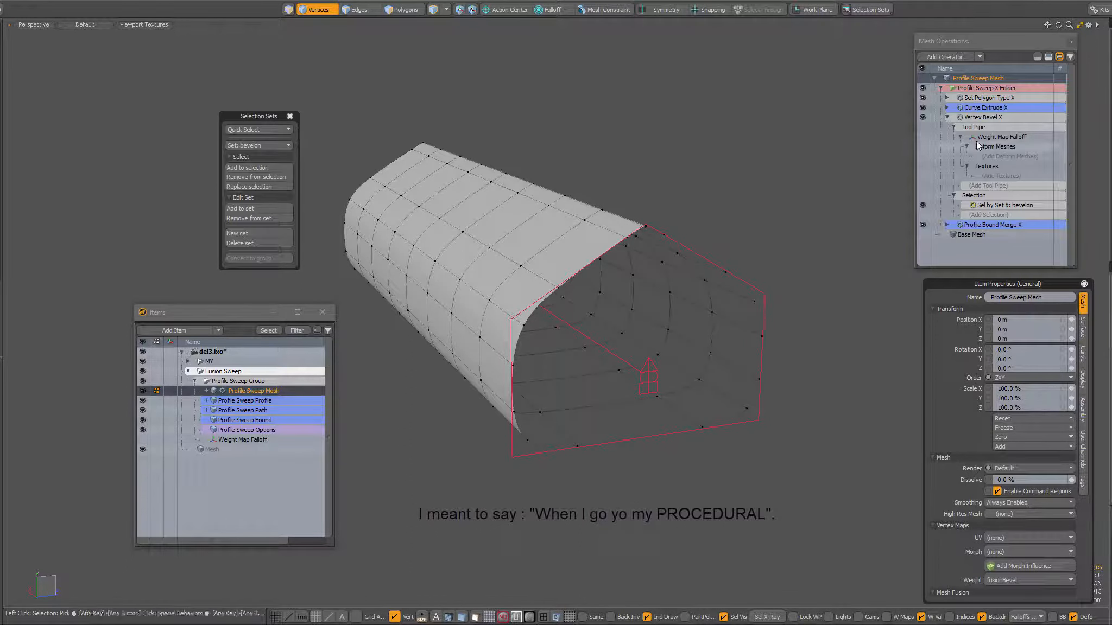
pyautogui.click(947, 117)
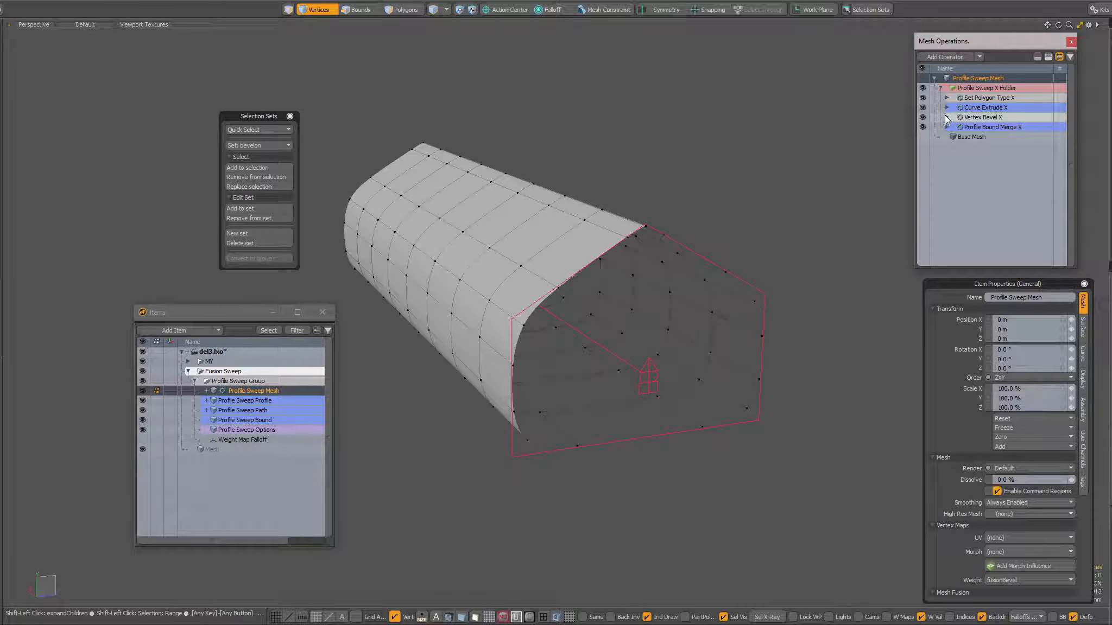
pyautogui.click(978, 117)
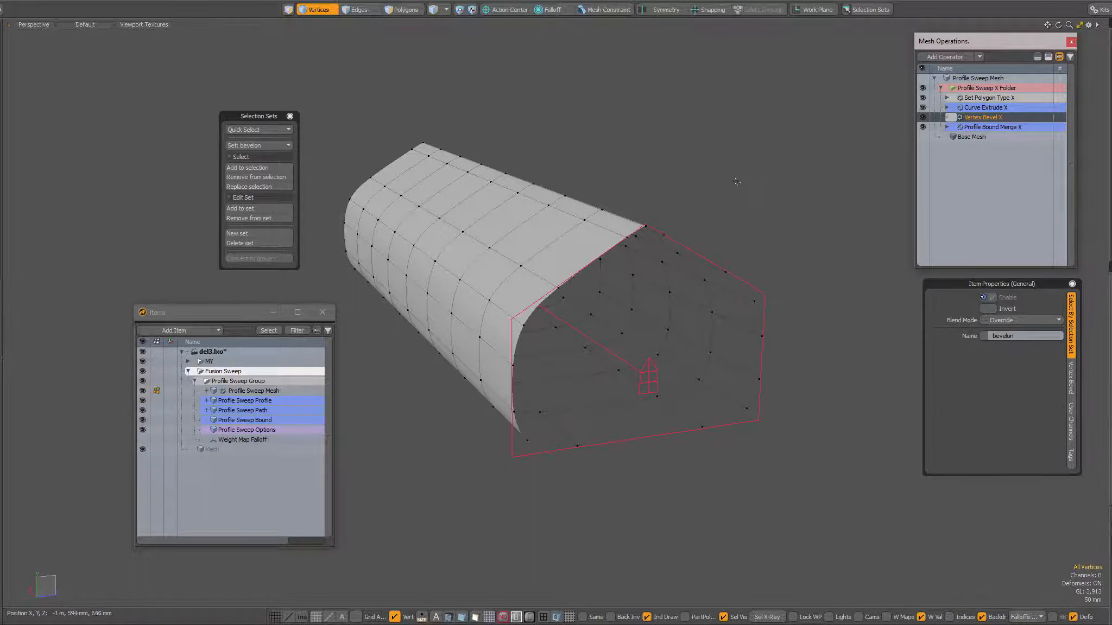
pyautogui.hotkey('ctrl', 'space')
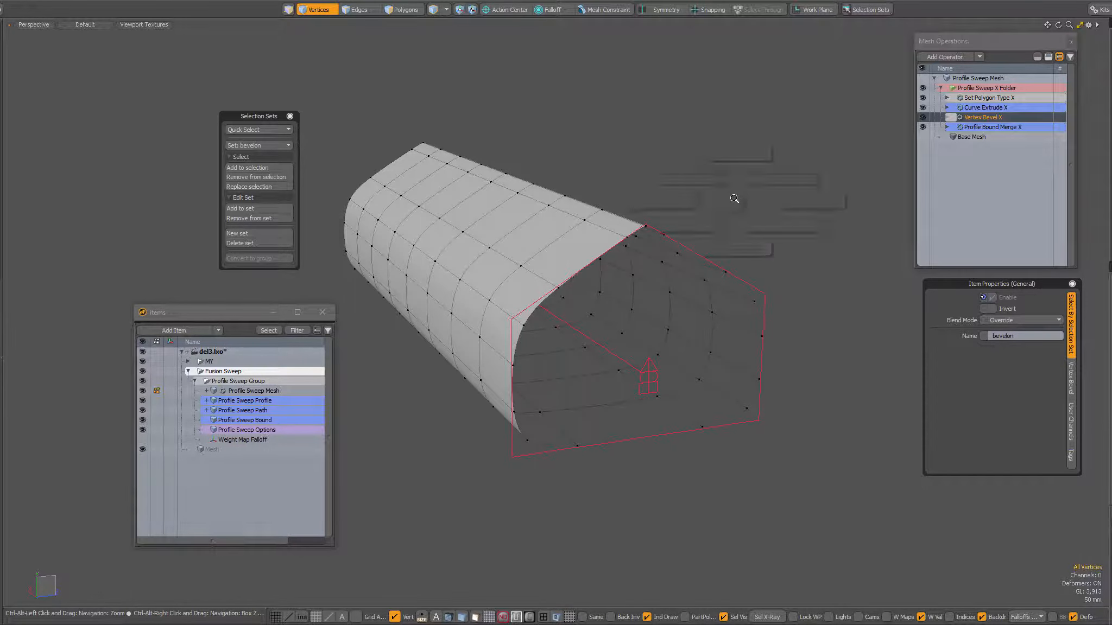
pyautogui.click(761, 176)
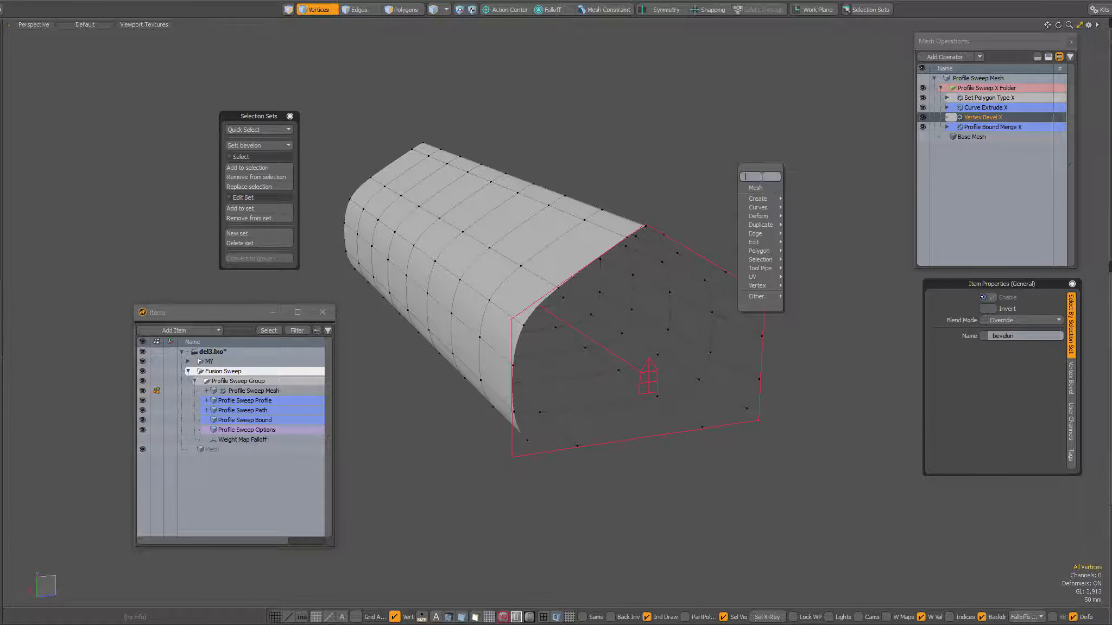
pyautogui.write('merg')
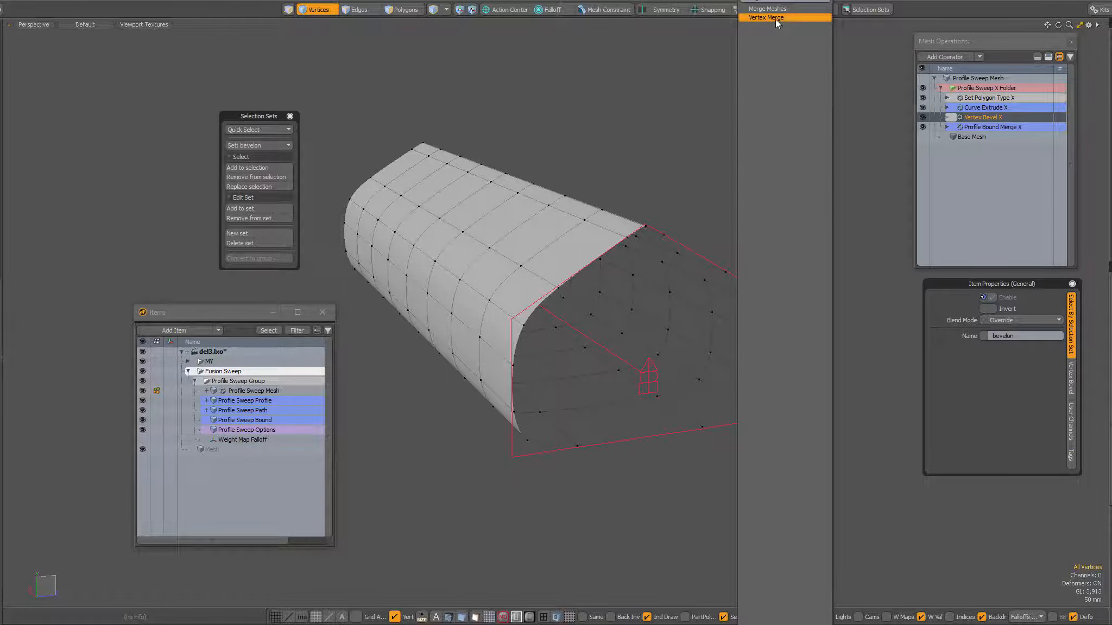
pyautogui.click(777, 19)
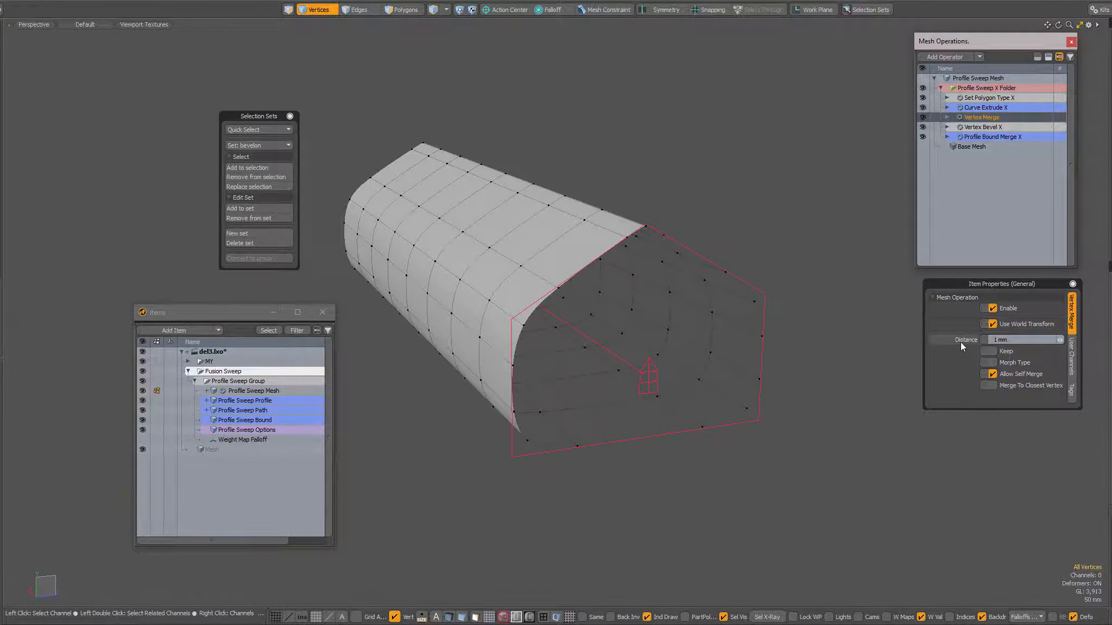
# - Set the Vertex Merge operation's Distance to 1 um
pyautogui.moveTo(1010, 283); pyautogui.dragTo(1004, 294)
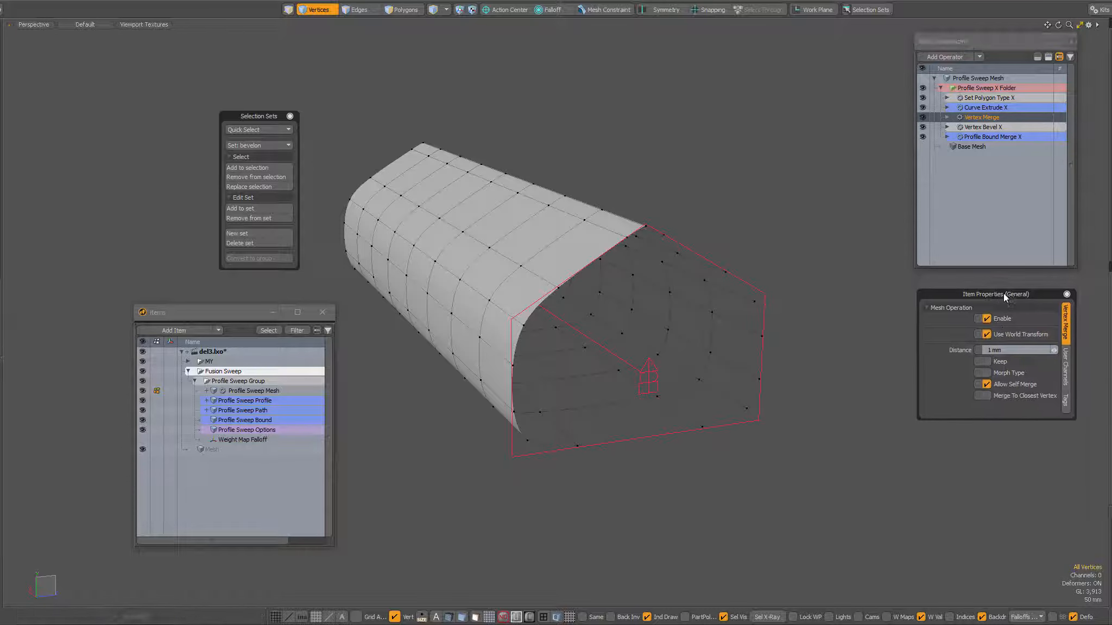
pyautogui.click(987, 350)
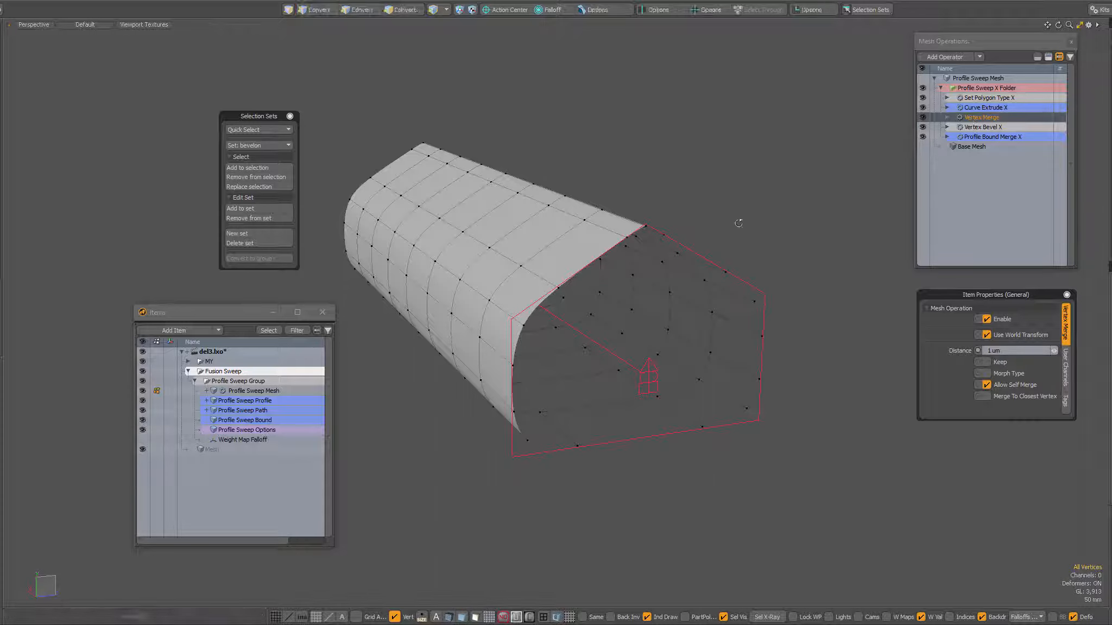
pyautogui.moveTo(739, 223)
pyautogui.keyDown('alt'); pyautogui.mouseDown()
pyautogui.moveTo(707, 230)
pyautogui.moveTo(702, 248)
pyautogui.moveTo(736, 237)
pyautogui.mouseUp(); pyautogui.keyUp('alt')
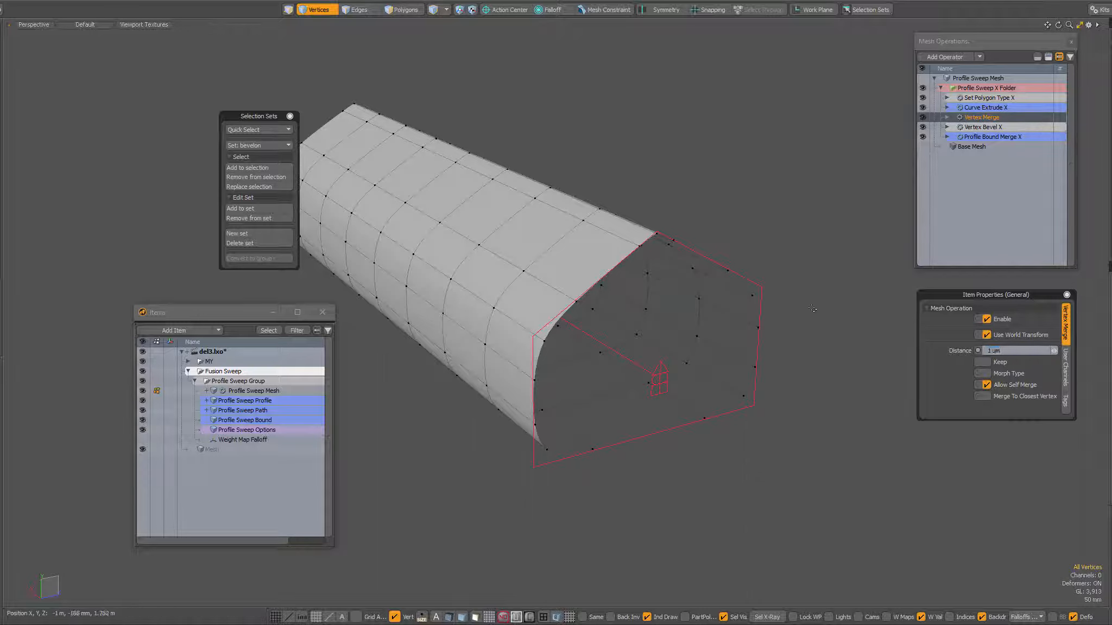
# - Make the Profile Sweep Profile the active item for editing
pyautogui.click(268, 401)
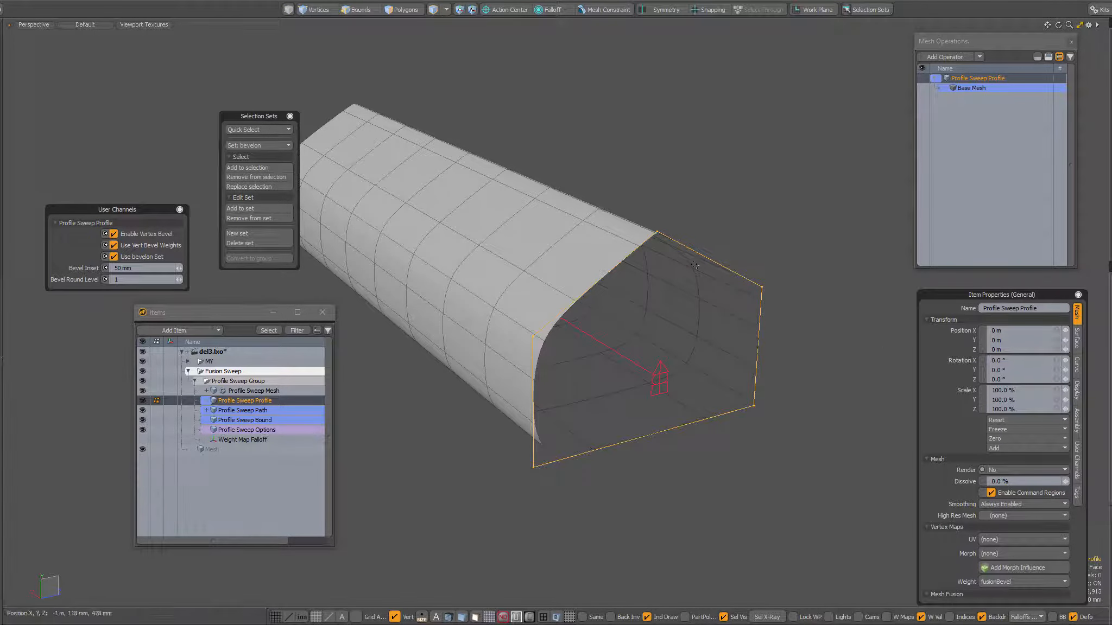
pyautogui.keyDown('alt'); pyautogui.moveTo(633, 319); pyautogui.dragTo(620, 287); pyautogui.keyUp('alt')
pyautogui.keyDown('alt'); pyautogui.keyDown('shift'); pyautogui.moveTo(620, 287); pyautogui.dragTo(597, 318); pyautogui.keyUp('shift'); pyautogui.keyUp('alt')
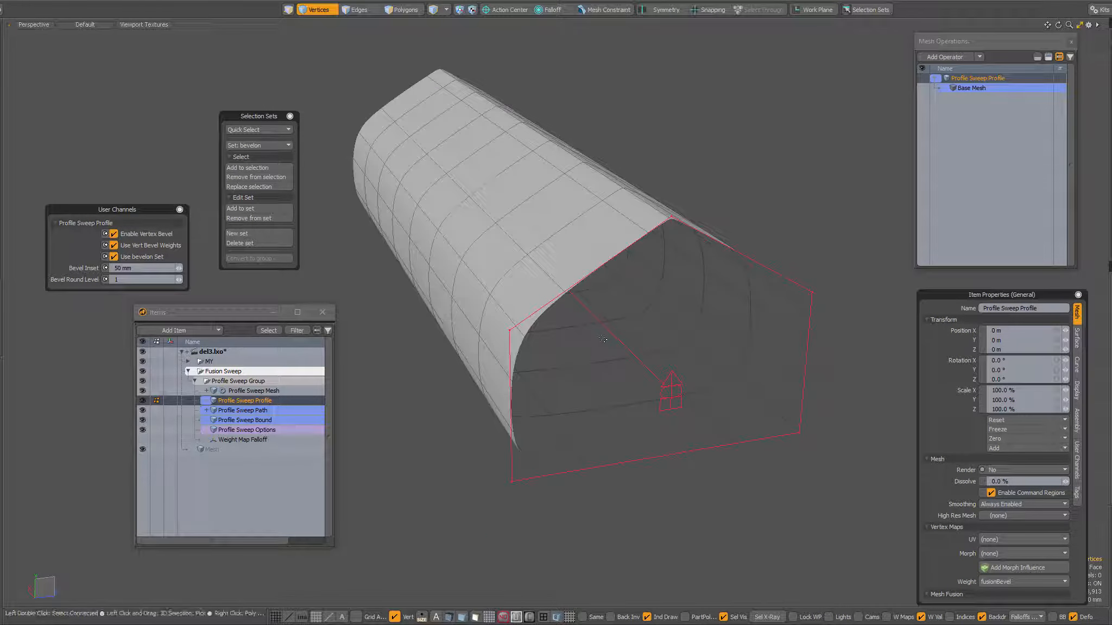
# - Try to insert a vertex near the upper end of the profile's near vertical edge with Add Loop at about 16.7%
pyautogui.hotkey('alt', 'l')
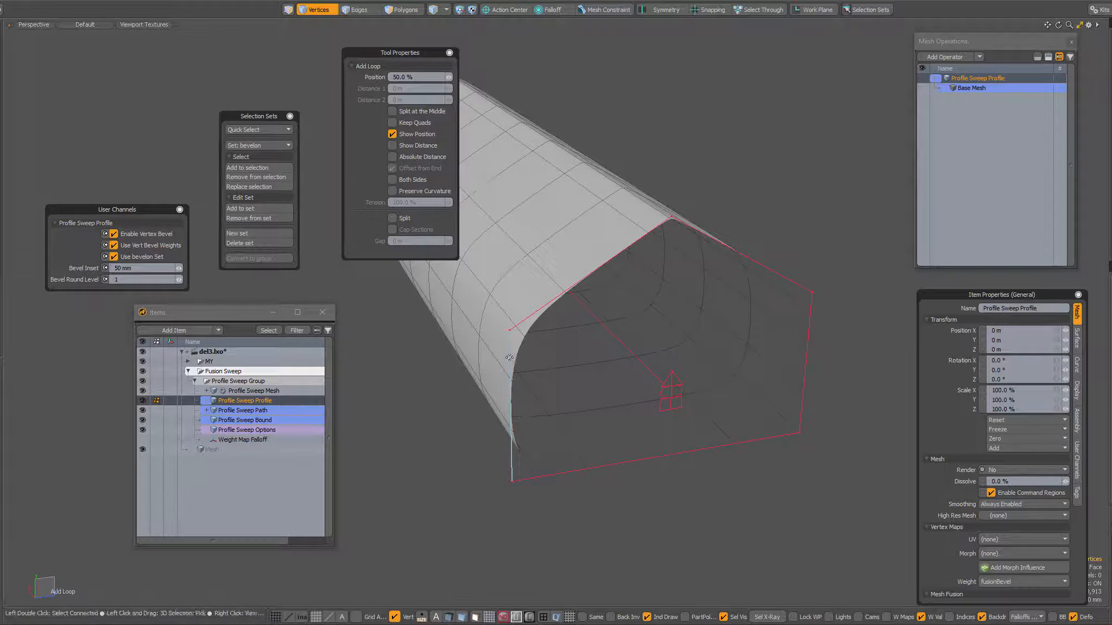
pyautogui.click(509, 356)
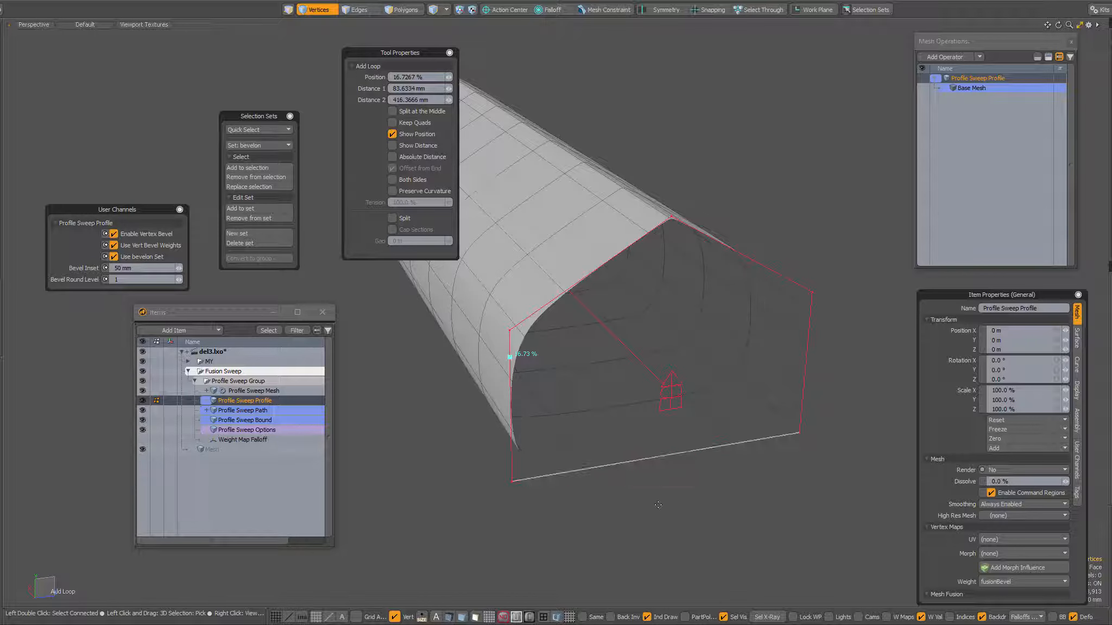
pyautogui.press('space')
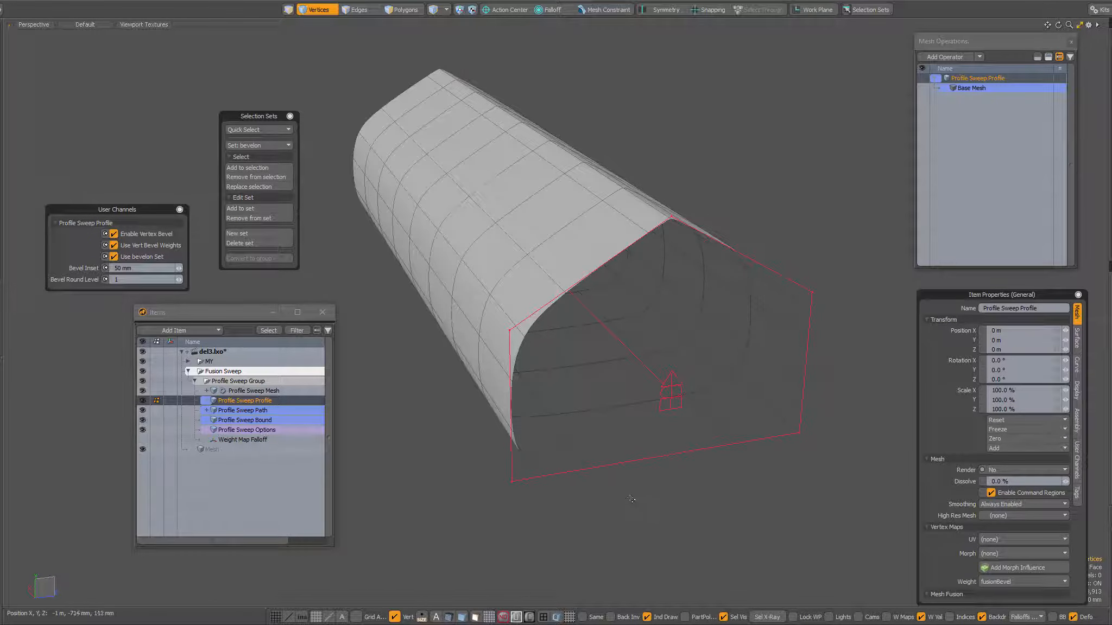
# - Make two Edge Slice cuts across the profile polygon between its vertical side edges, starting the upper cut at 18.5% and the lower at 42.5%
pyautogui.press('c')
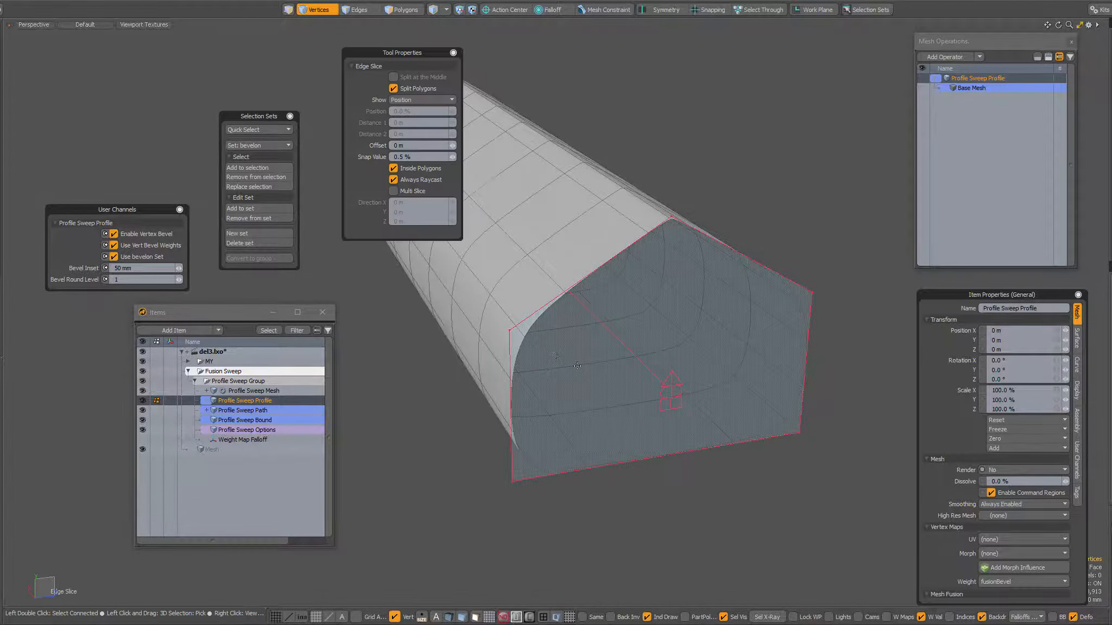
pyautogui.click(510, 360)
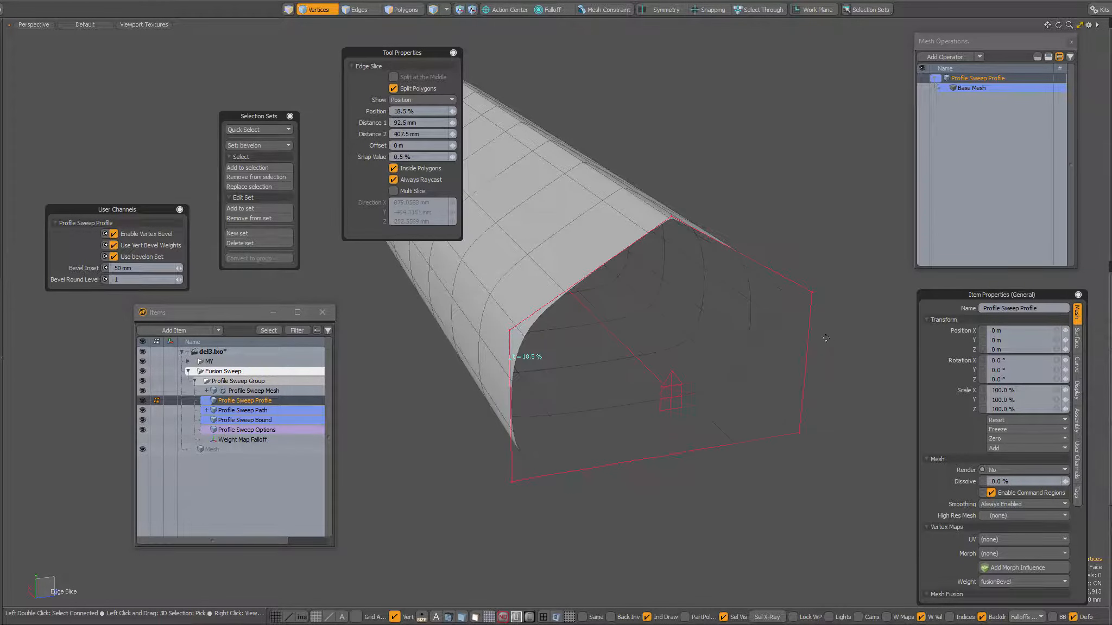
pyautogui.click(803, 391)
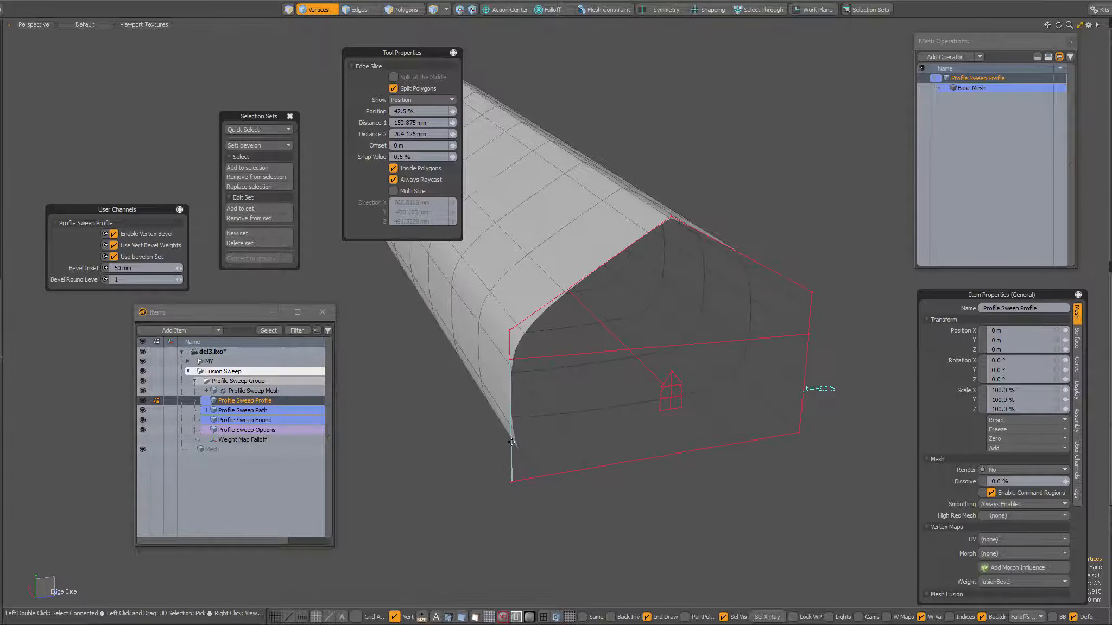
pyautogui.press('space')
pyautogui.keyDown('alt'); pyautogui.moveTo(513, 440); pyautogui.dragTo(643, 461); pyautogui.keyUp('alt')
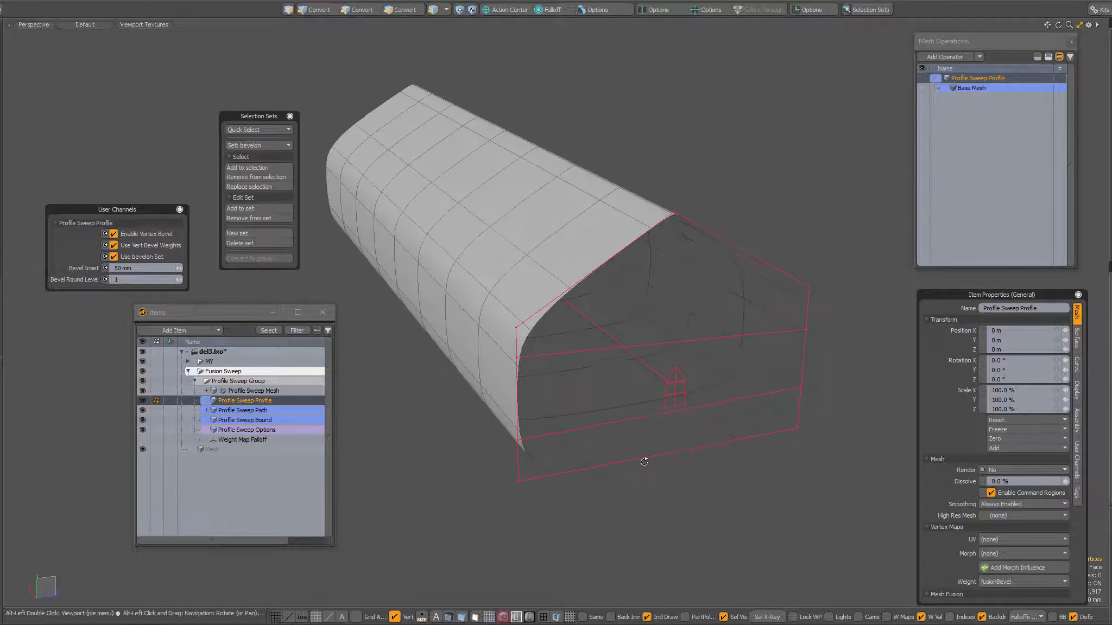
# - Remove the two sliced cross edges from the profile in edge mode, keeping their end vertices on the sides
pyautogui.press('2')
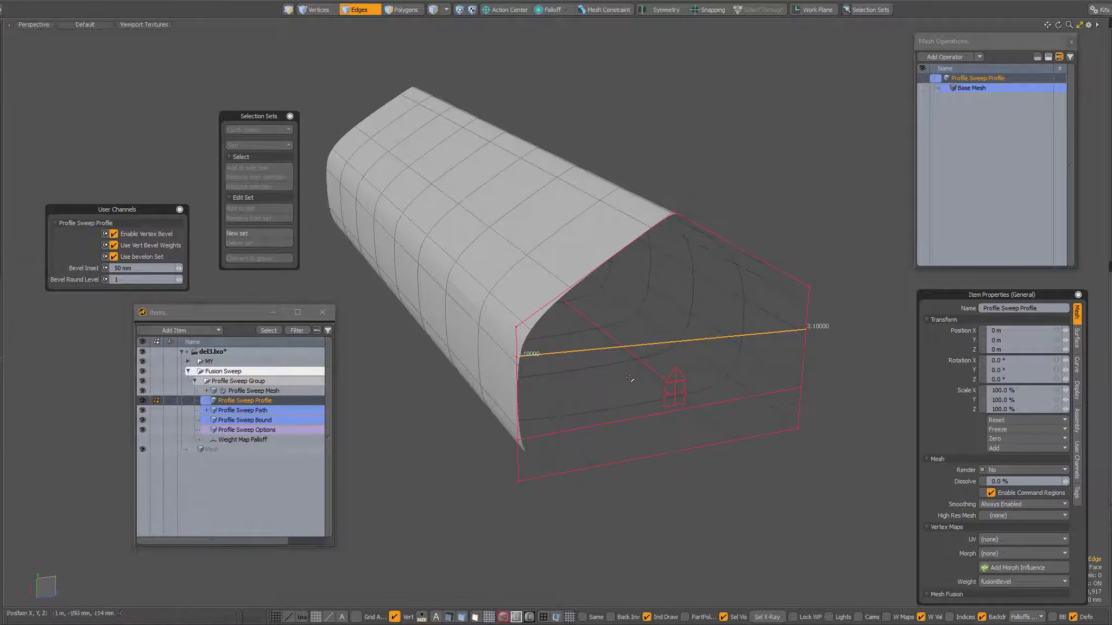
pyautogui.keyDown('shift'); pyautogui.click(626, 420); pyautogui.keyUp('shift')
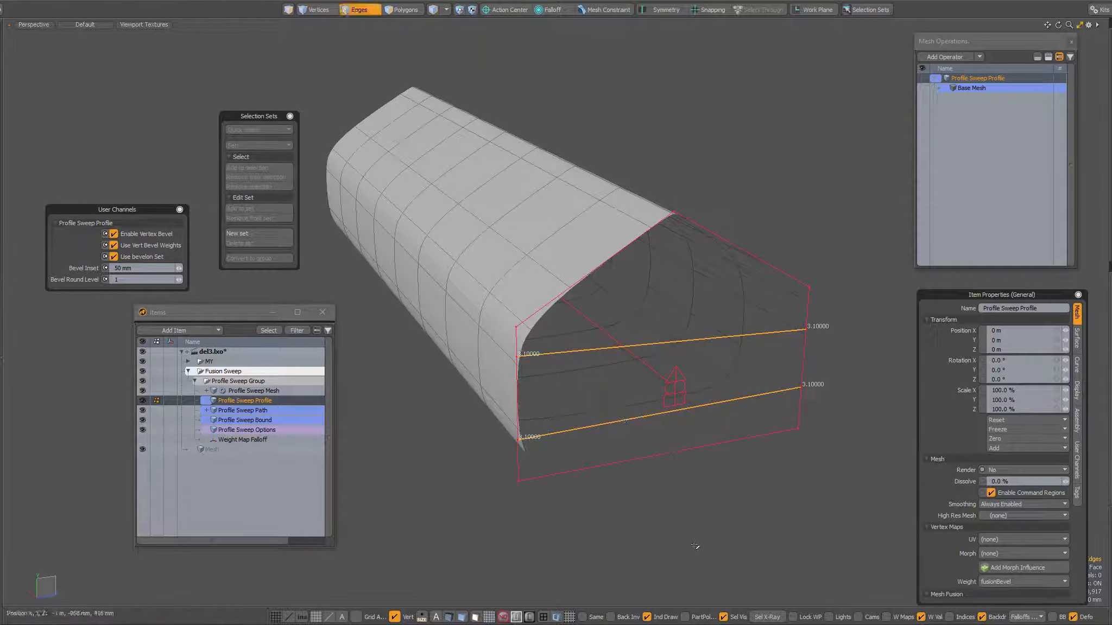
pyautogui.hotkey('ctrl', 'BackSpace')
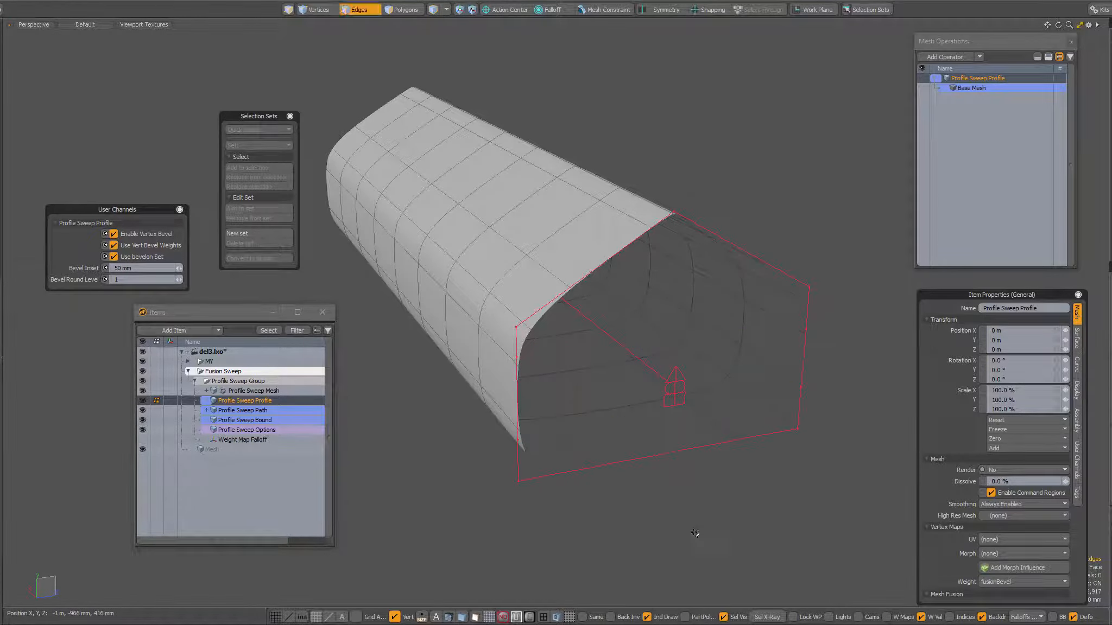
# - In vertex mode, select the bevelon set's vertices, and compare them with the four new side vertices before clearing the selection
pyautogui.press('1')
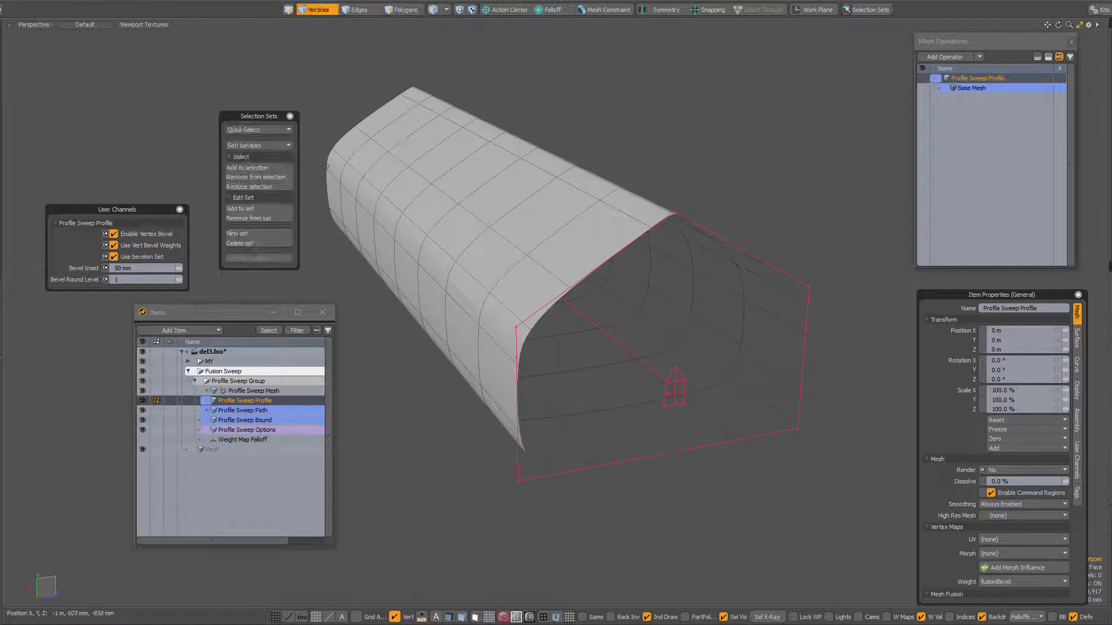
pyautogui.click(253, 130)
pyautogui.click(253, 130)
pyautogui.keyDown('alt'); pyautogui.moveTo(669, 412); pyautogui.dragTo(653, 350); pyautogui.keyUp('alt')
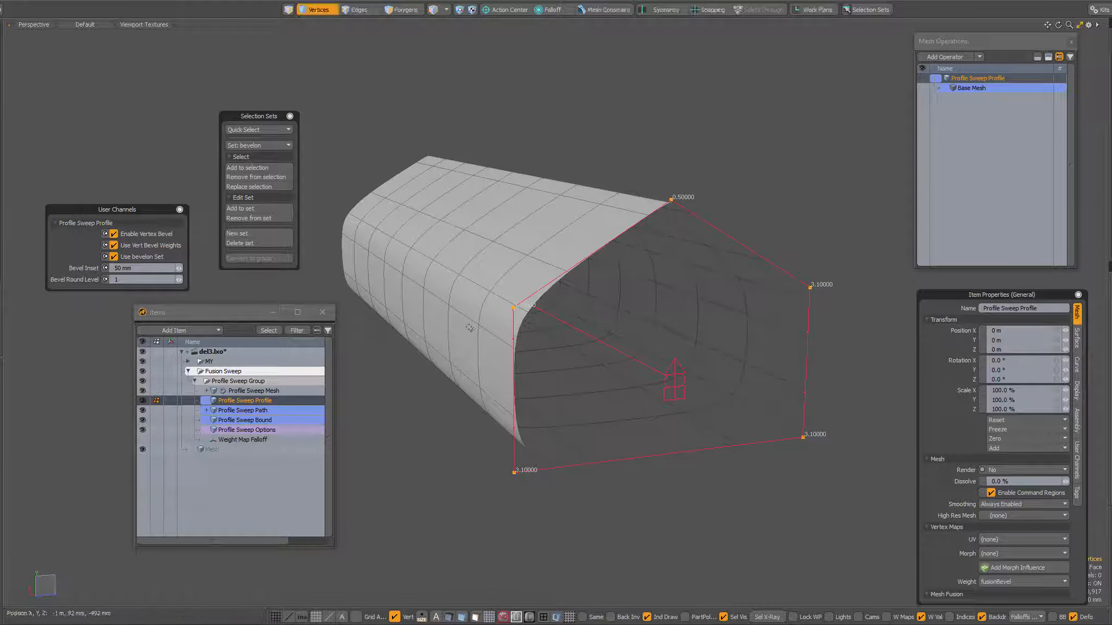
pyautogui.moveTo(470, 328); pyautogui.dragTo(841, 419)
pyautogui.keyDown('shift'); pyautogui.moveTo(485, 408); pyautogui.dragTo(550, 441); pyautogui.keyUp('shift')
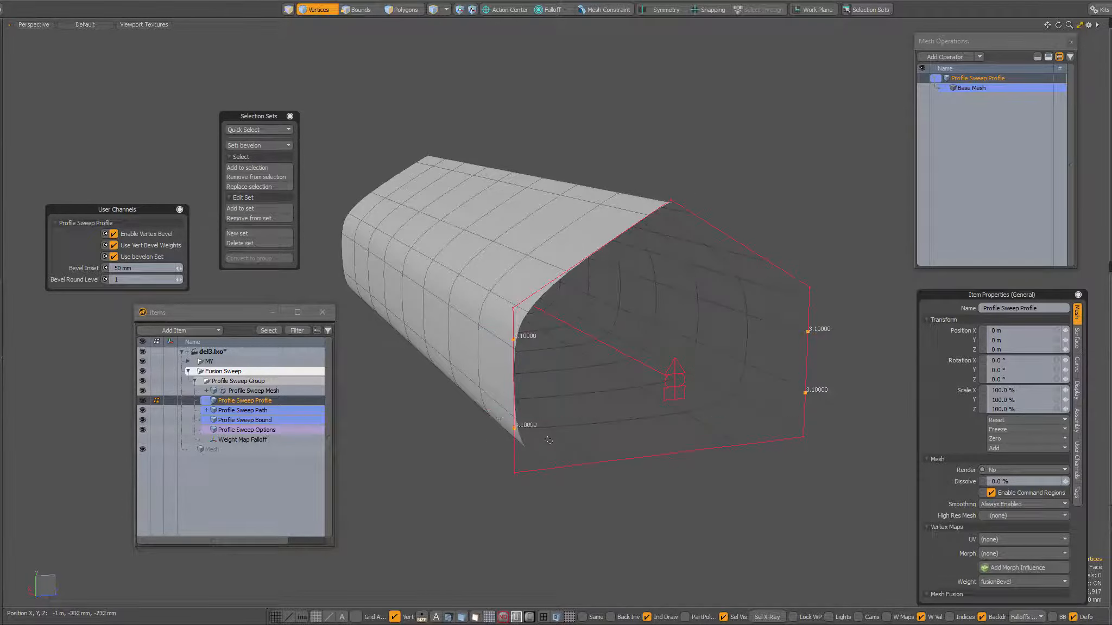
pyautogui.click(459, 457)
pyautogui.keyDown('alt'); pyautogui.moveTo(548, 370); pyautogui.dragTo(554, 381); pyautogui.keyUp('alt')
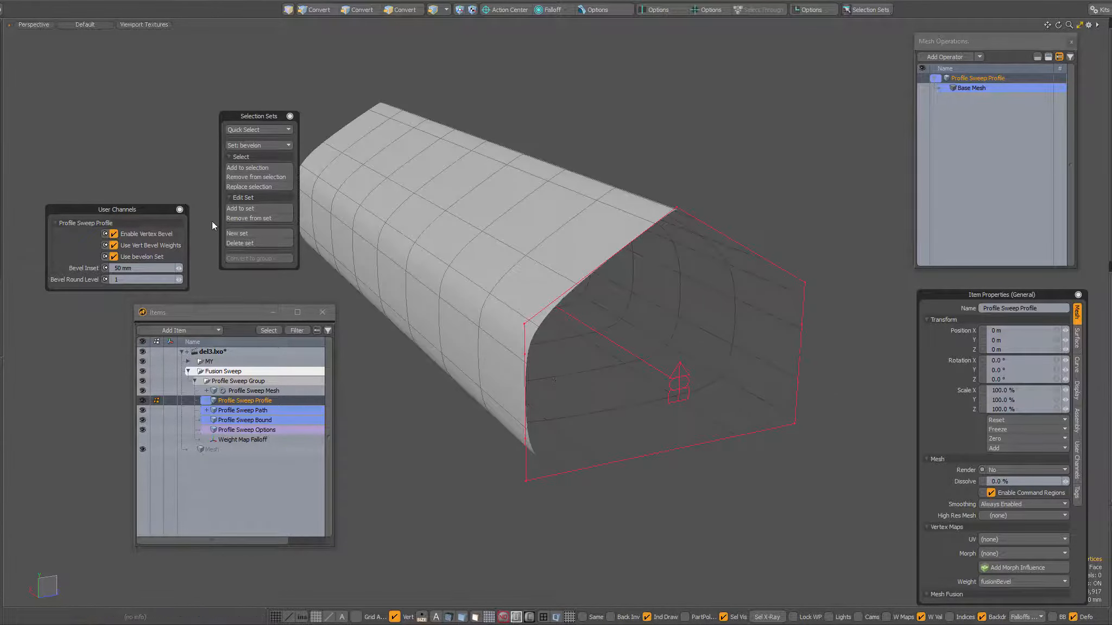
# - Turn Use bevelon Set off to inspect how the side vertices bevel, and switch it back on
pyautogui.click(135, 257)
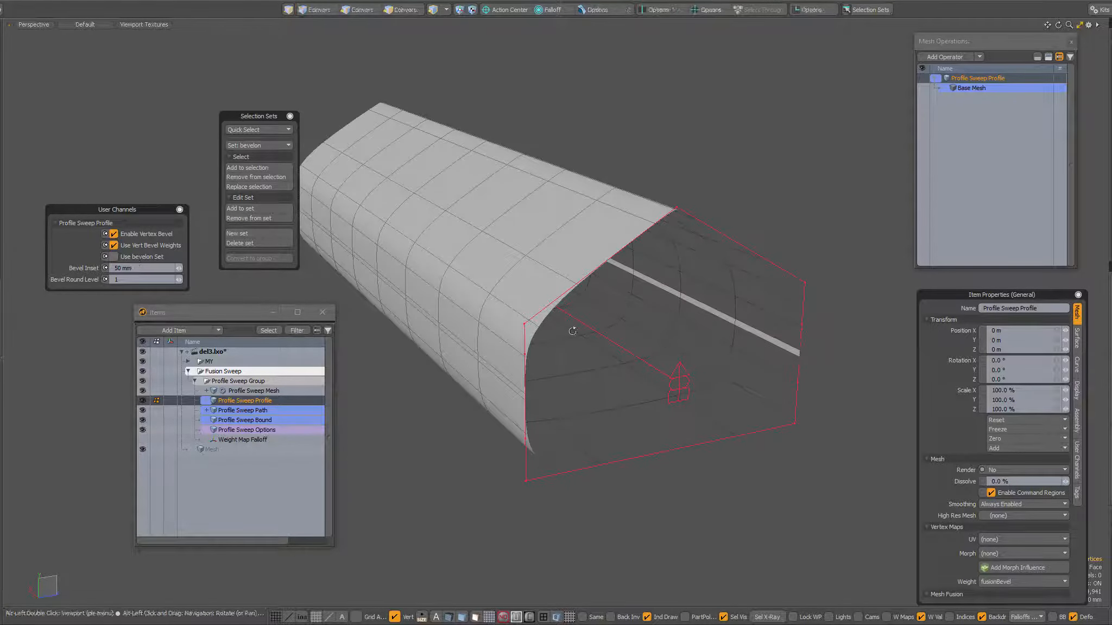
pyautogui.keyDown('alt'); pyautogui.moveTo(574, 331); pyautogui.dragTo(646, 353); pyautogui.keyUp('alt')
pyautogui.click(114, 257)
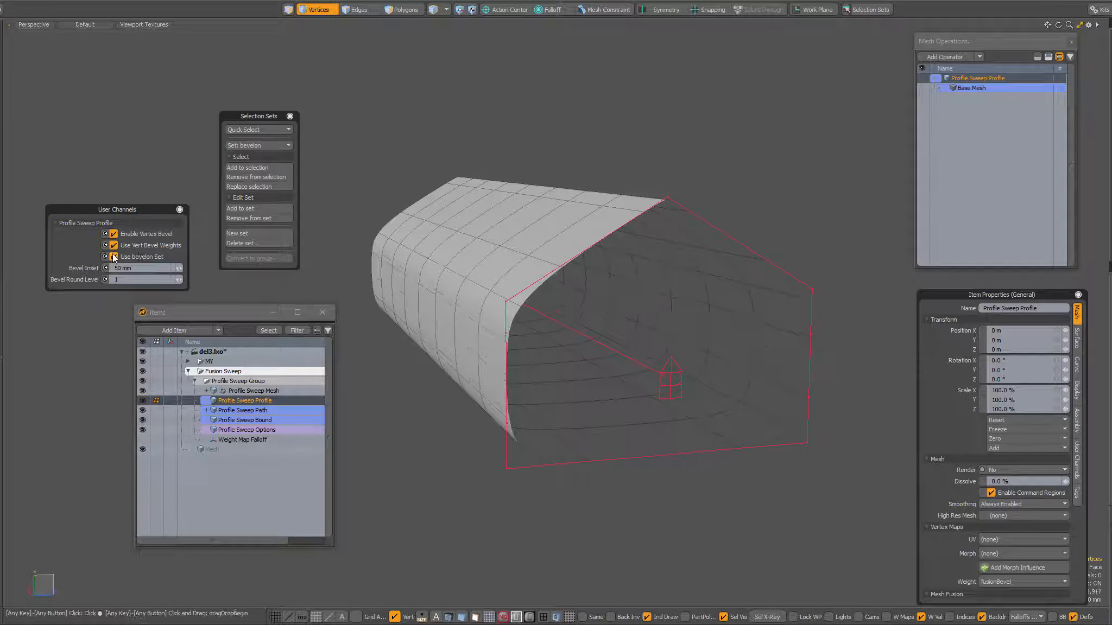
pyautogui.keyDown('alt'); pyautogui.moveTo(545, 387); pyautogui.dragTo(535, 386); pyautogui.keyUp('alt')
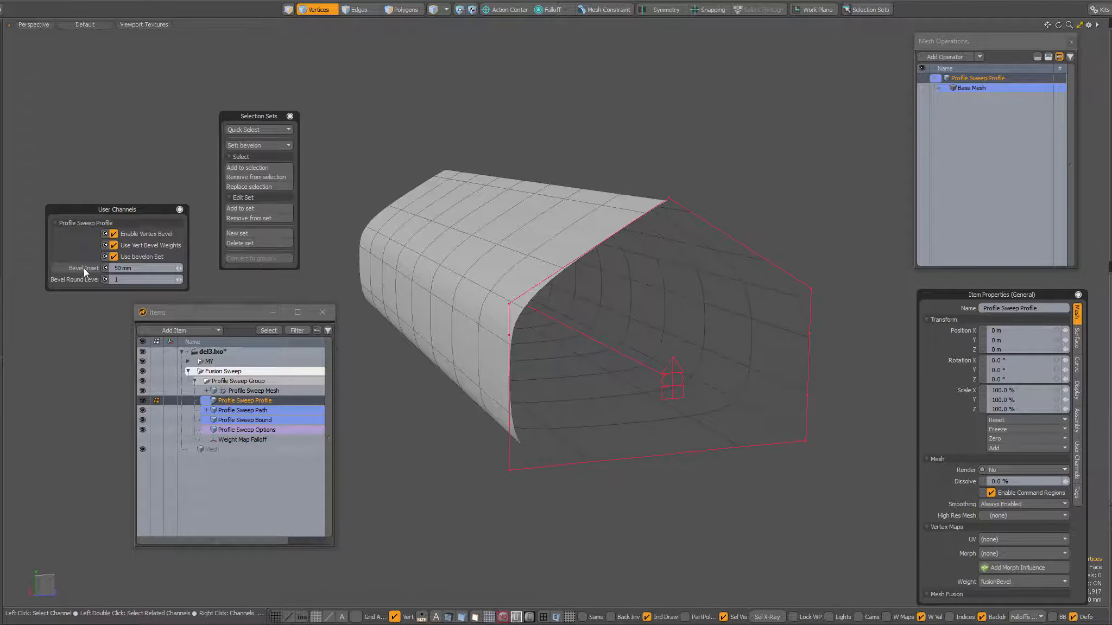
# - Set the Profile Sweep Profile's Bevel Inset to 20 mm and its Bevel Round Level to 4
pyautogui.click(122, 268)
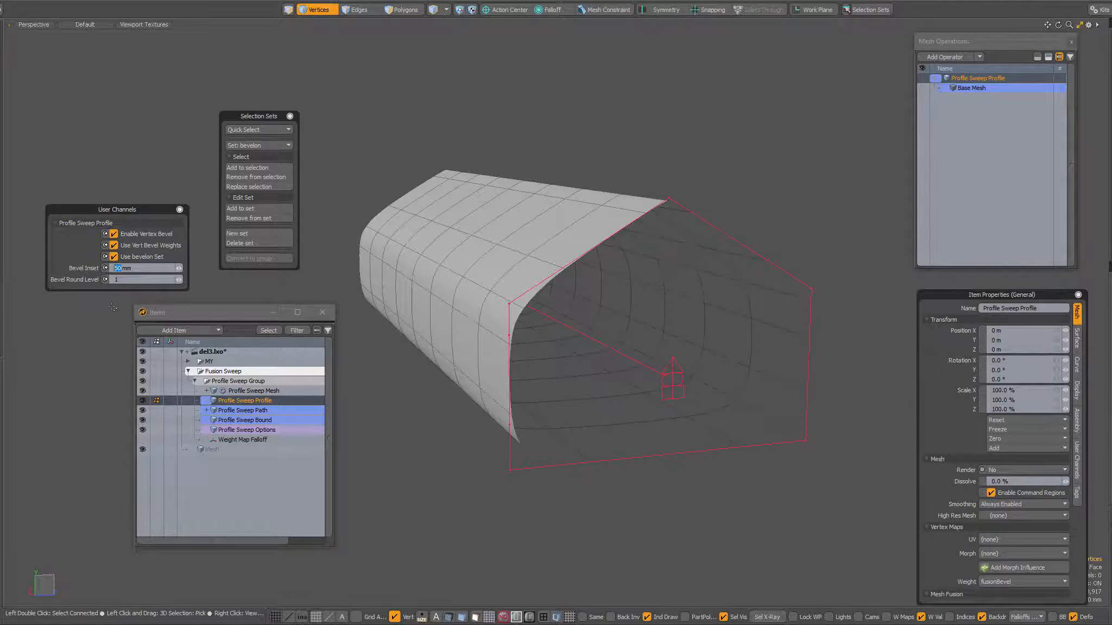
pyautogui.write('20')
pyautogui.press('Return')
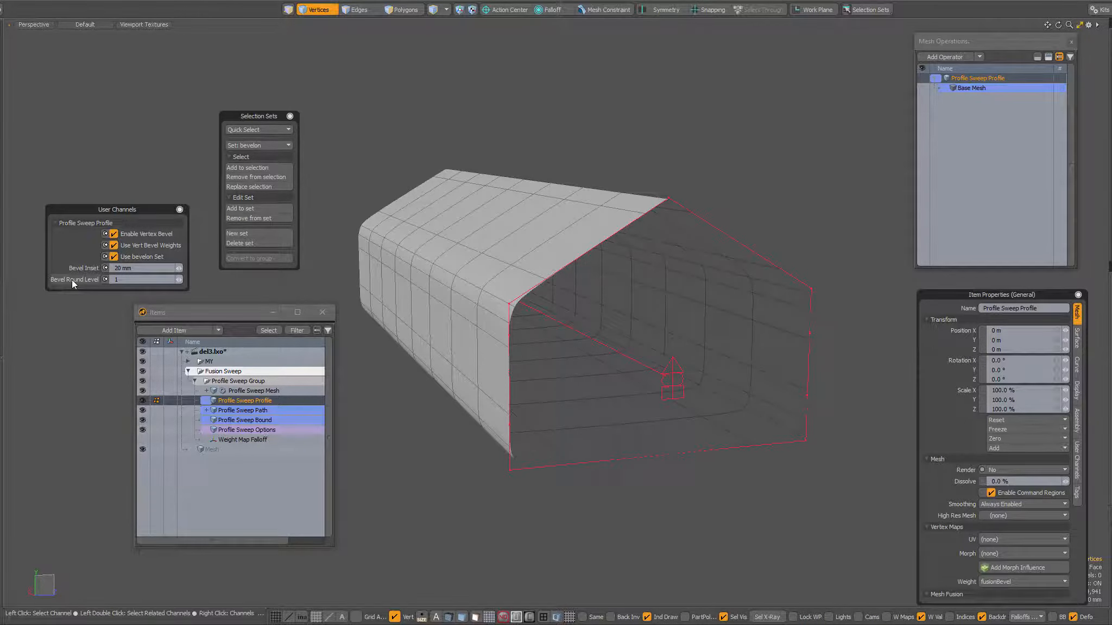
pyautogui.scroll(1, 72, 280)
pyautogui.scroll(1, 72, 282)
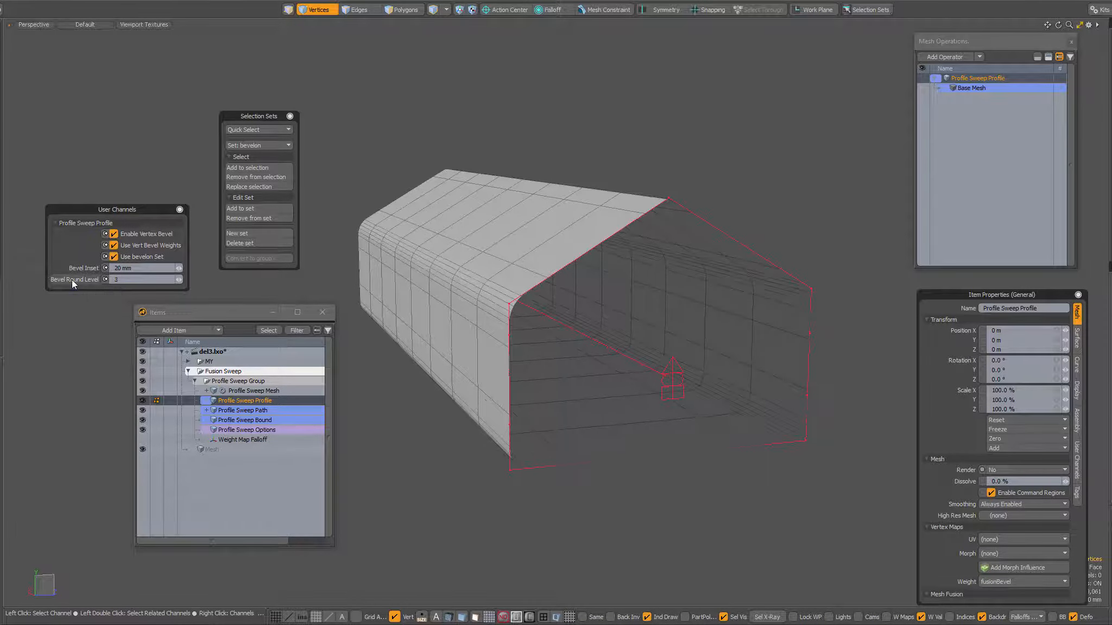
pyautogui.scroll(-1, 72, 279)
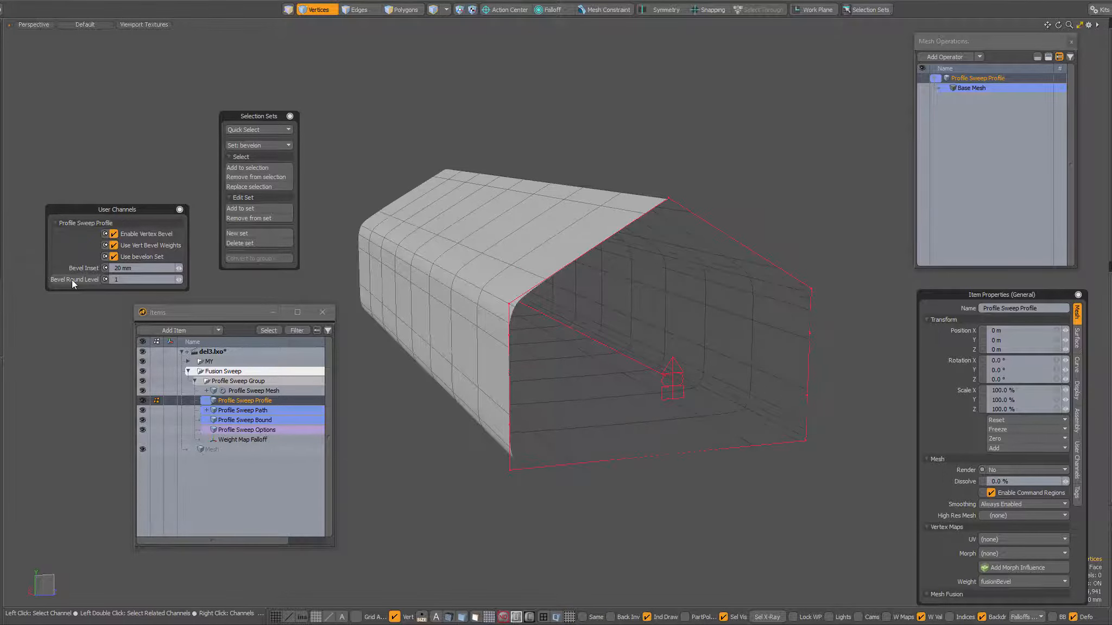
pyautogui.scroll(1, 71, 279)
pyautogui.scroll(1, 71, 279)
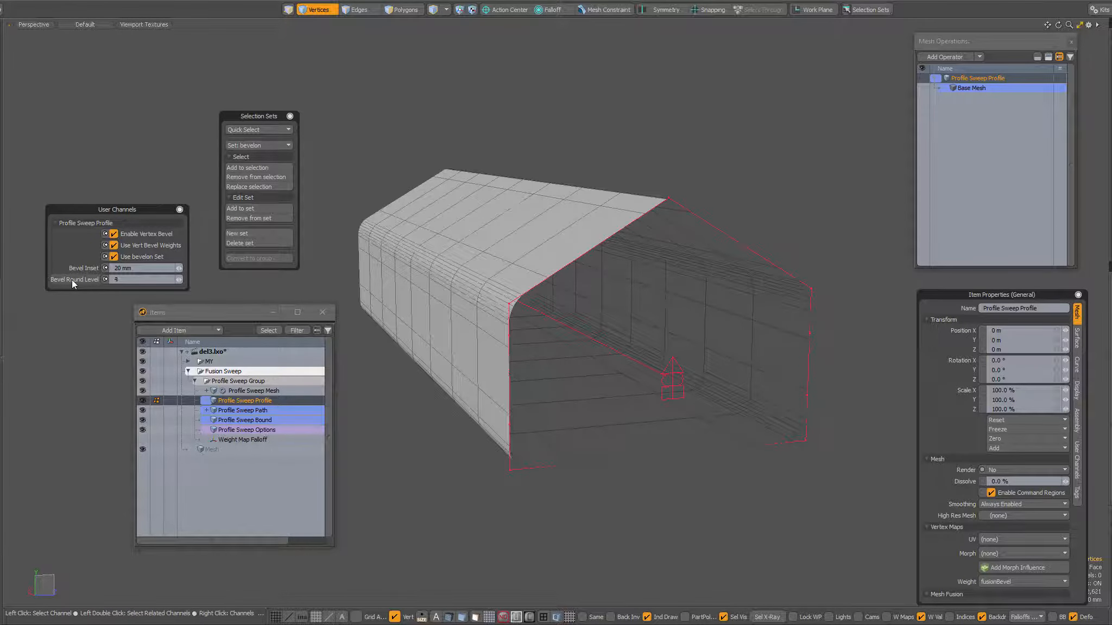
pyautogui.keyDown('alt'); pyautogui.moveTo(429, 201); pyautogui.dragTo(573, 284); pyautogui.keyUp('alt')
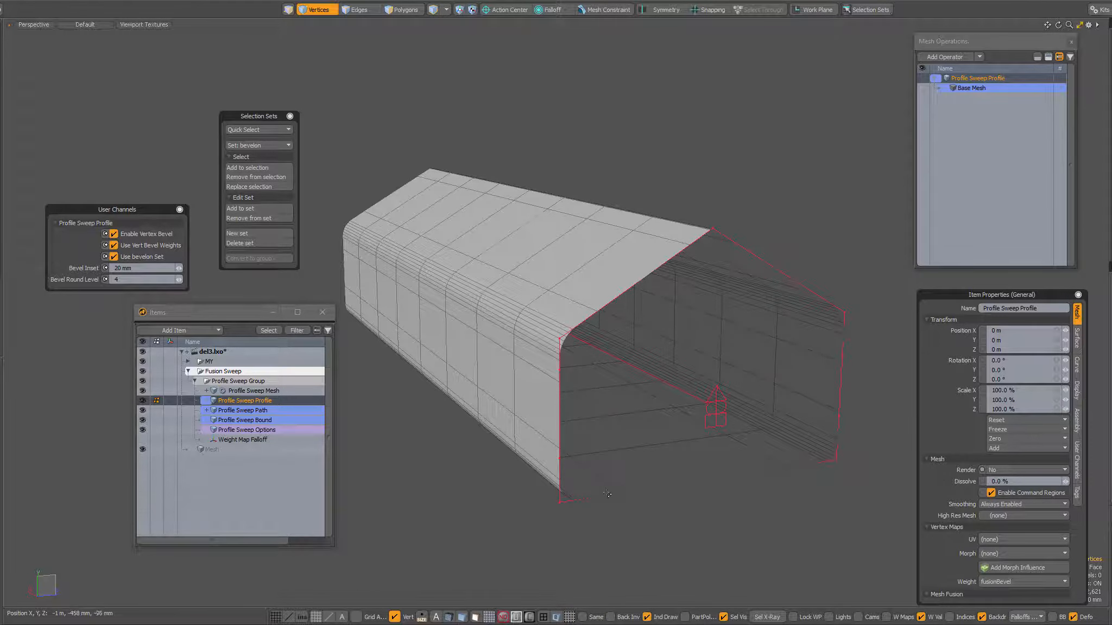
# - Add two points along the profile's front roof edge, splitting the sloped edge between its ridge and corner into three segments
pyautogui.keyDown('alt'); pyautogui.moveTo(637, 417); pyautogui.dragTo(648, 385); pyautogui.keyUp('alt')
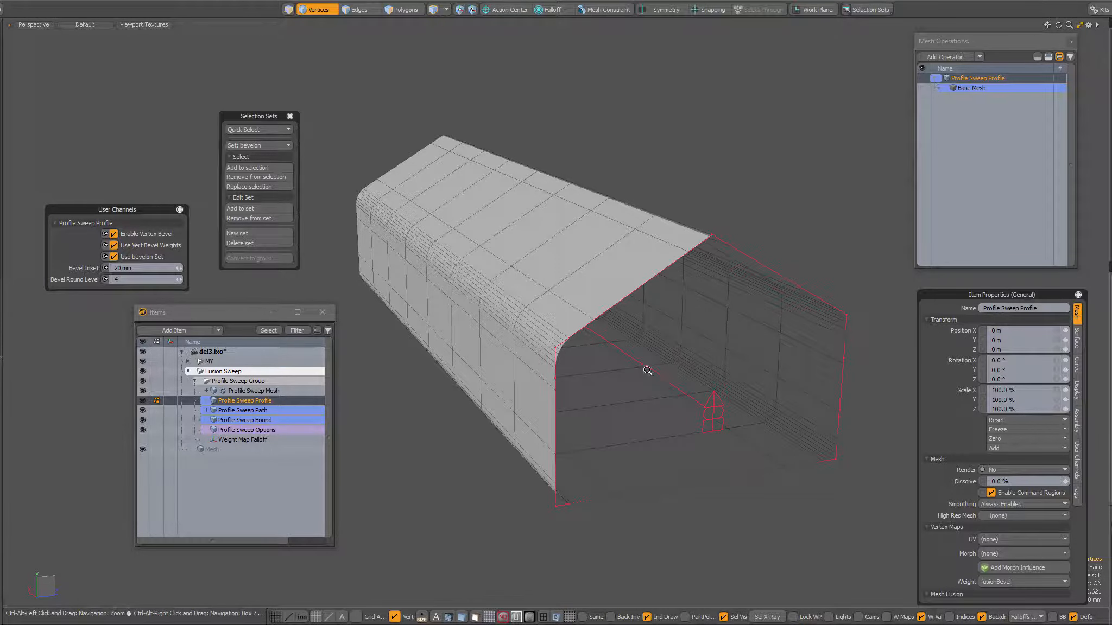
pyautogui.press('c')
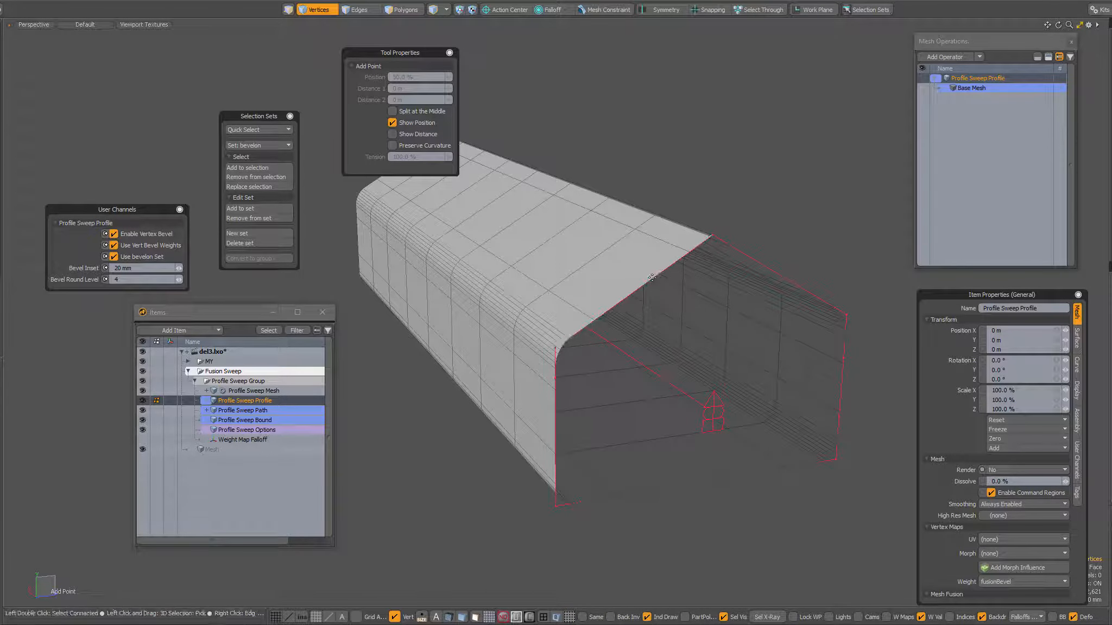
pyautogui.click(664, 268)
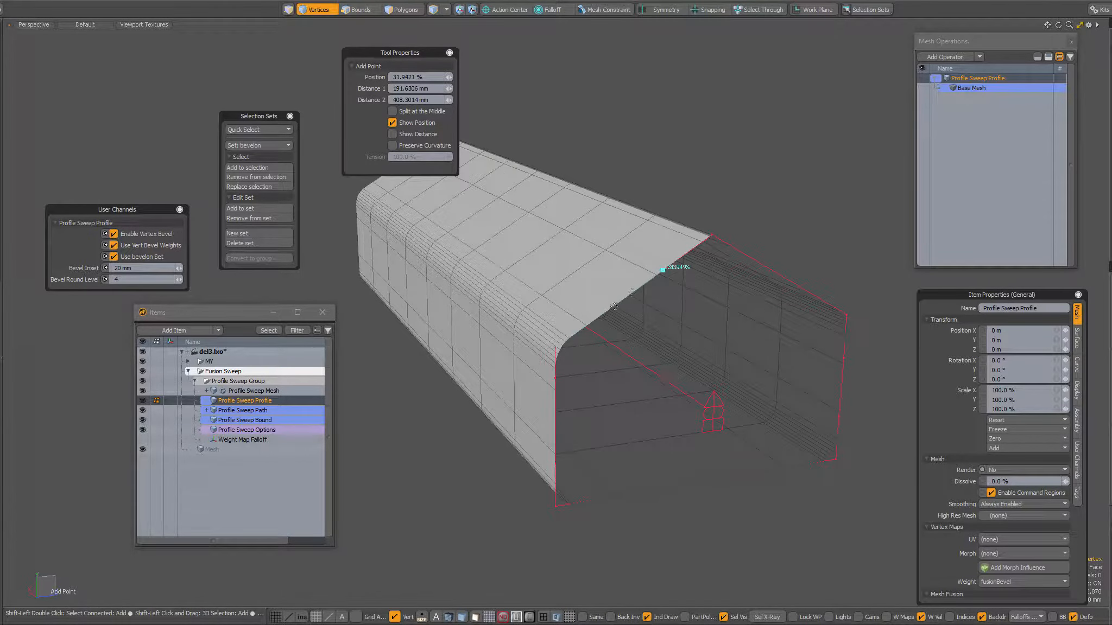
pyautogui.keyDown('shift'); pyautogui.click(615, 304); pyautogui.keyUp('shift')
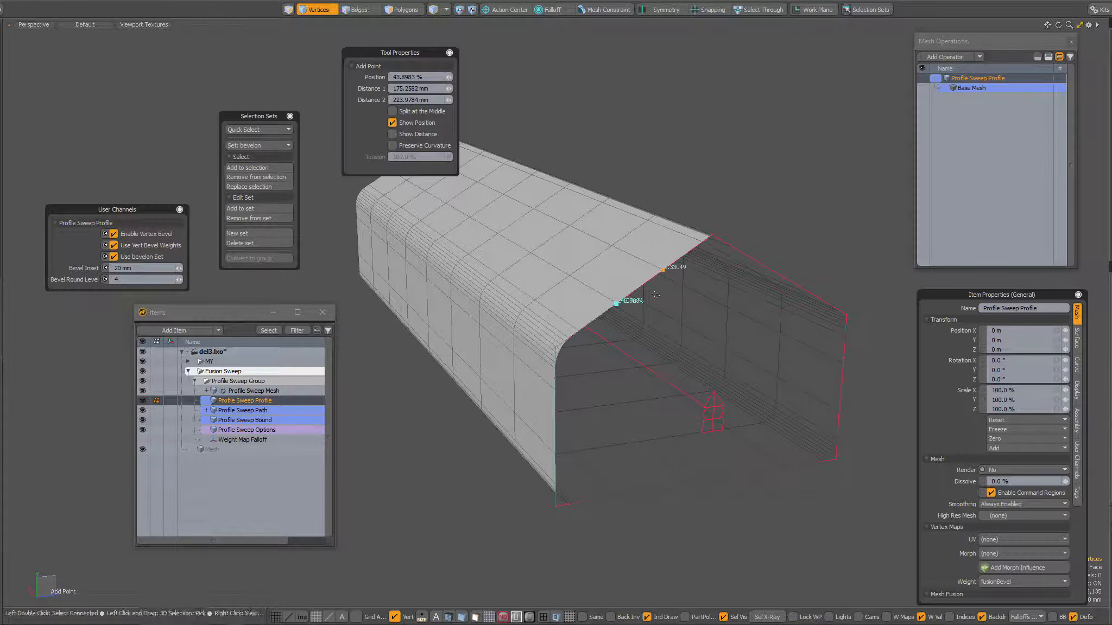
pyautogui.press('space')
# - Extend the edge between the two added points, raise the extension above the roof, and remove the original edge beneath it
pyautogui.moveTo(616, 303)
pyautogui.keyDown('alt'); pyautogui.mouseDown()
pyautogui.moveTo(626, 310)
pyautogui.moveTo(628, 297)
pyautogui.mouseUp(); pyautogui.keyUp('alt')
pyautogui.press('z')
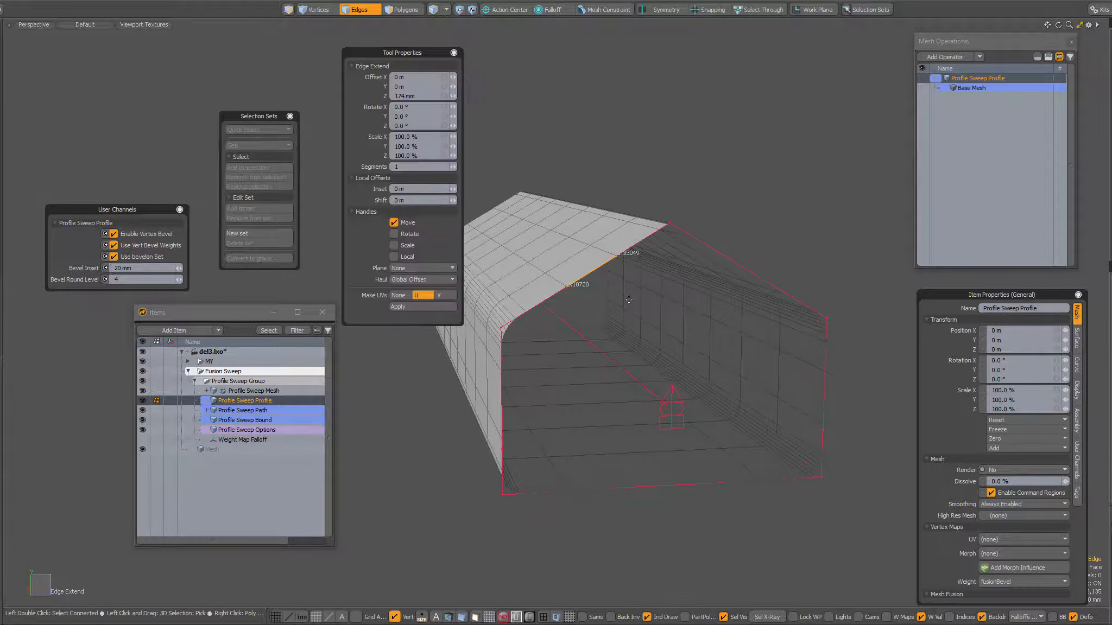
pyautogui.click(629, 301)
pyautogui.press('w')
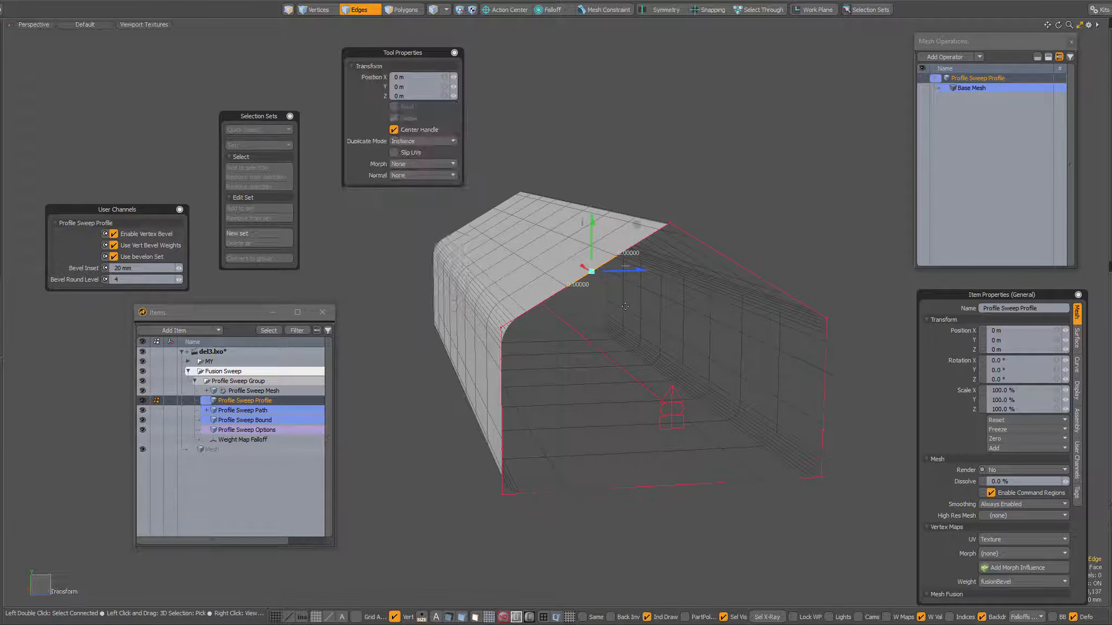
pyautogui.moveTo(637, 224); pyautogui.dragTo(586, 136)
pyautogui.press('space')
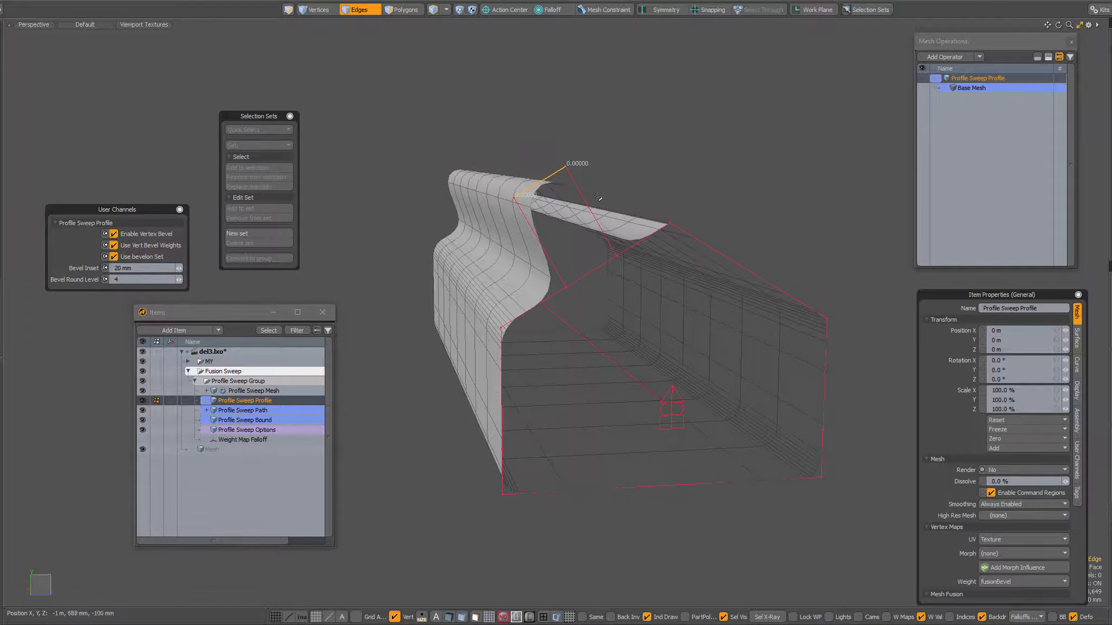
pyautogui.click(594, 270)
pyautogui.hotkey('ctrl', 'BackSpace')
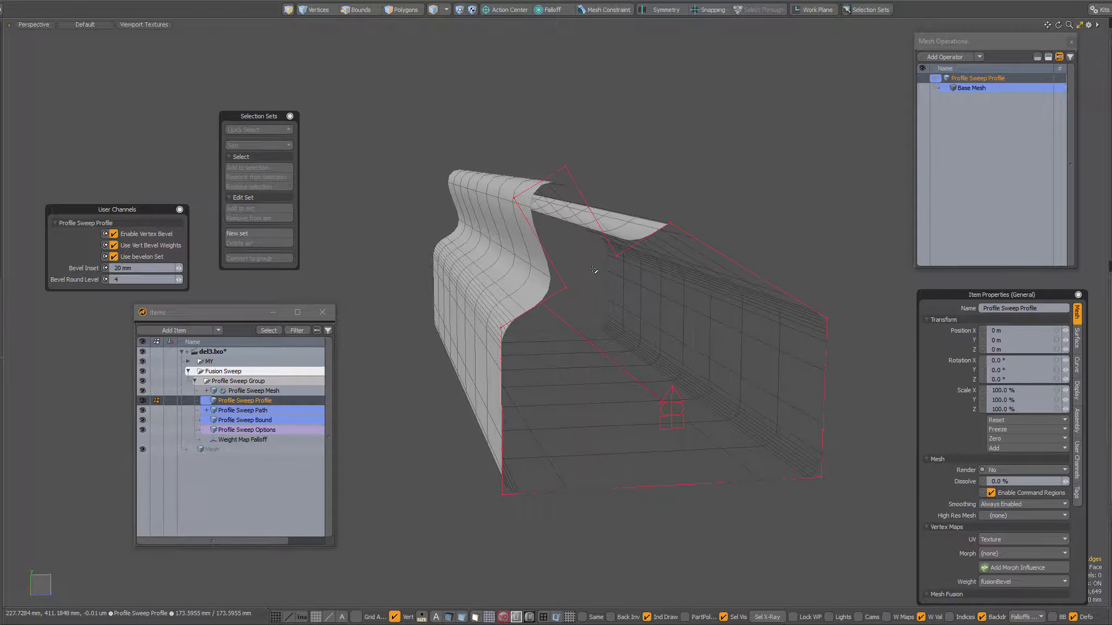
# - In vertex mode, clear the selection and select the bevelon set's vertices to check whether the extension's vertices belong to it
pyautogui.press('space')
pyautogui.press('space')
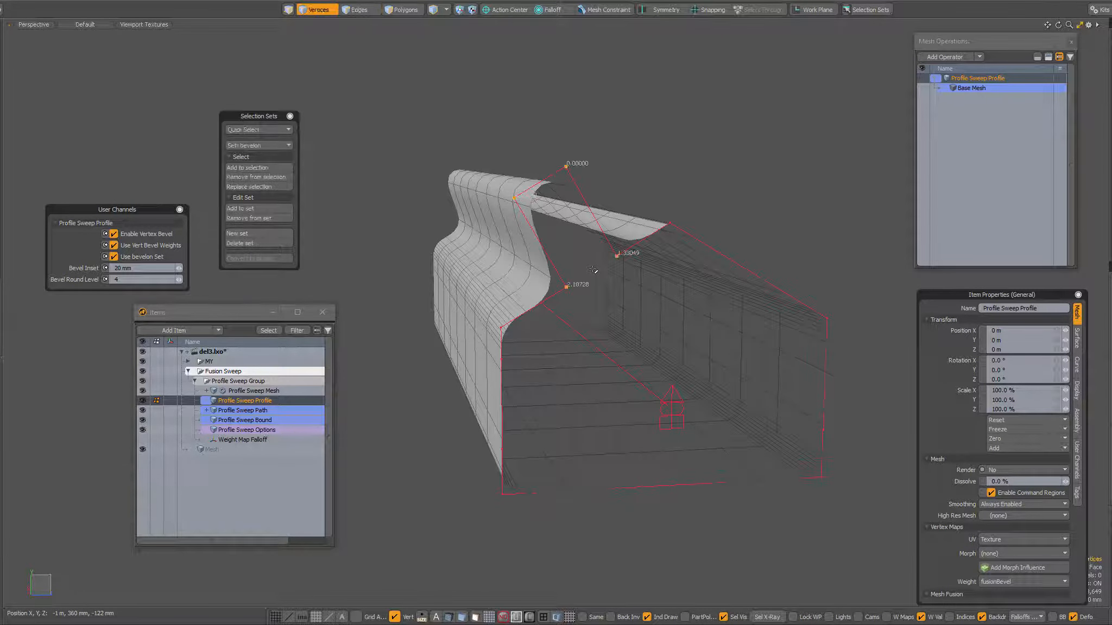
pyautogui.click(404, 239)
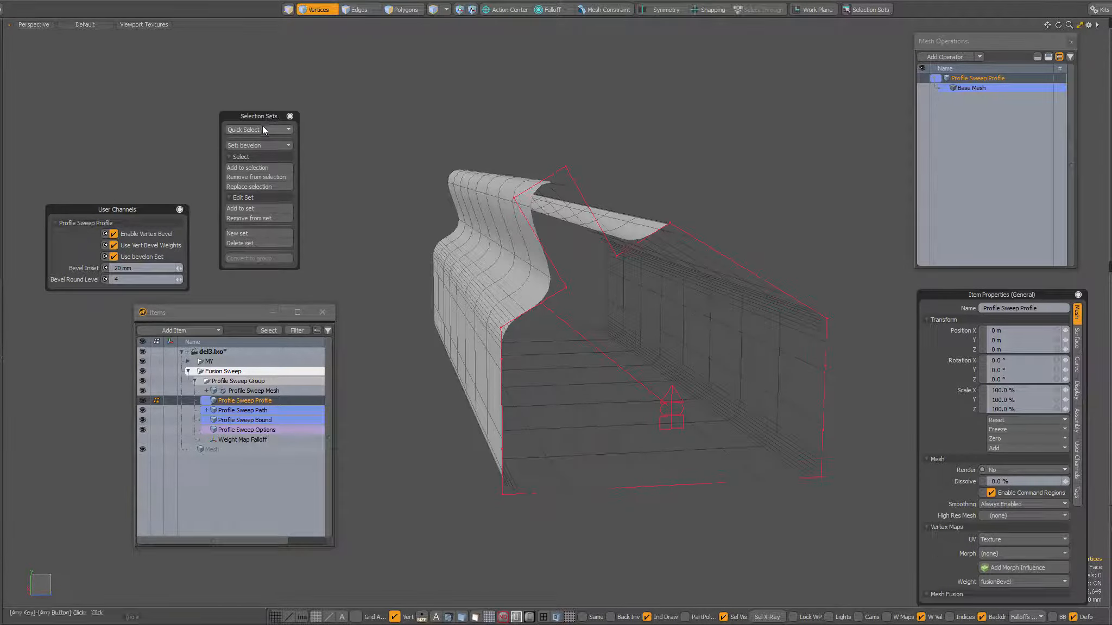
pyautogui.click(262, 126)
pyautogui.click(263, 126)
pyautogui.moveTo(710, 459)
pyautogui.keyDown('alt'); pyautogui.mouseDown()
pyautogui.moveTo(740, 472)
pyautogui.moveTo(745, 460)
pyautogui.moveTo(686, 461)
pyautogui.moveTo(716, 467)
pyautogui.mouseUp(); pyautogui.keyUp('alt')
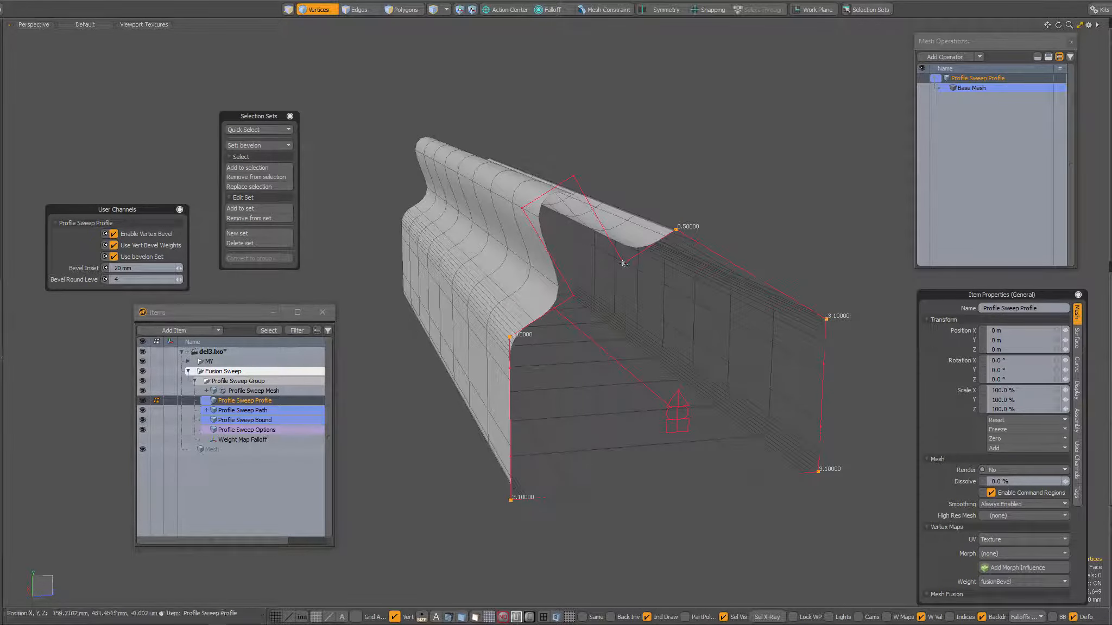
# - Add the two vertices at the base of the raised extension to the bevelon selection set
pyautogui.click(624, 264)
pyautogui.keyDown('shift'); pyautogui.click(574, 296); pyautogui.keyUp('shift')
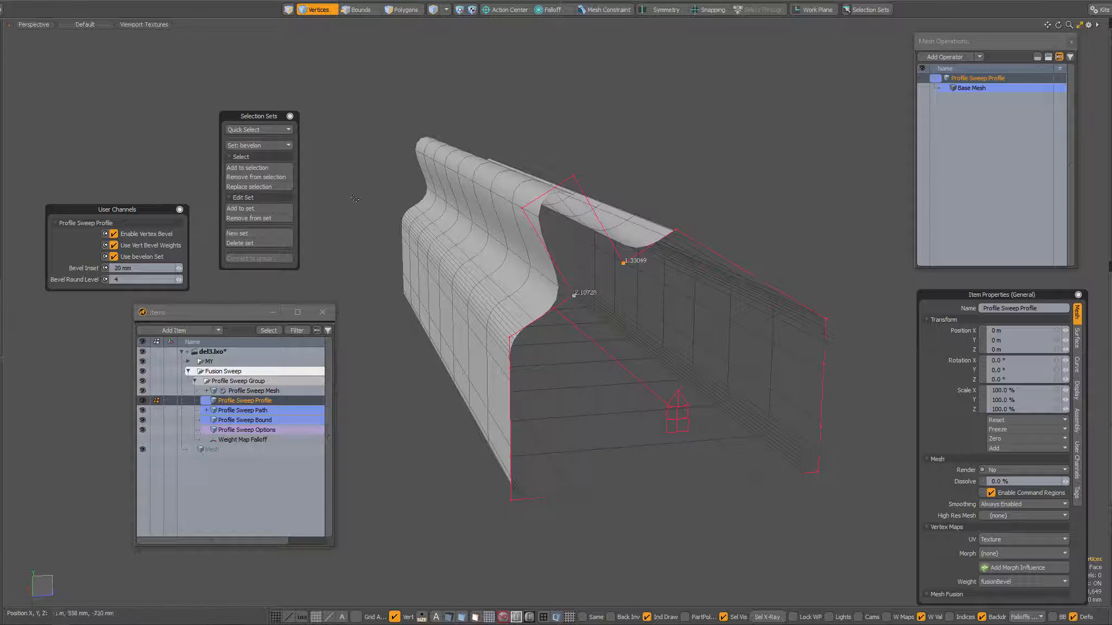
pyautogui.click(265, 208)
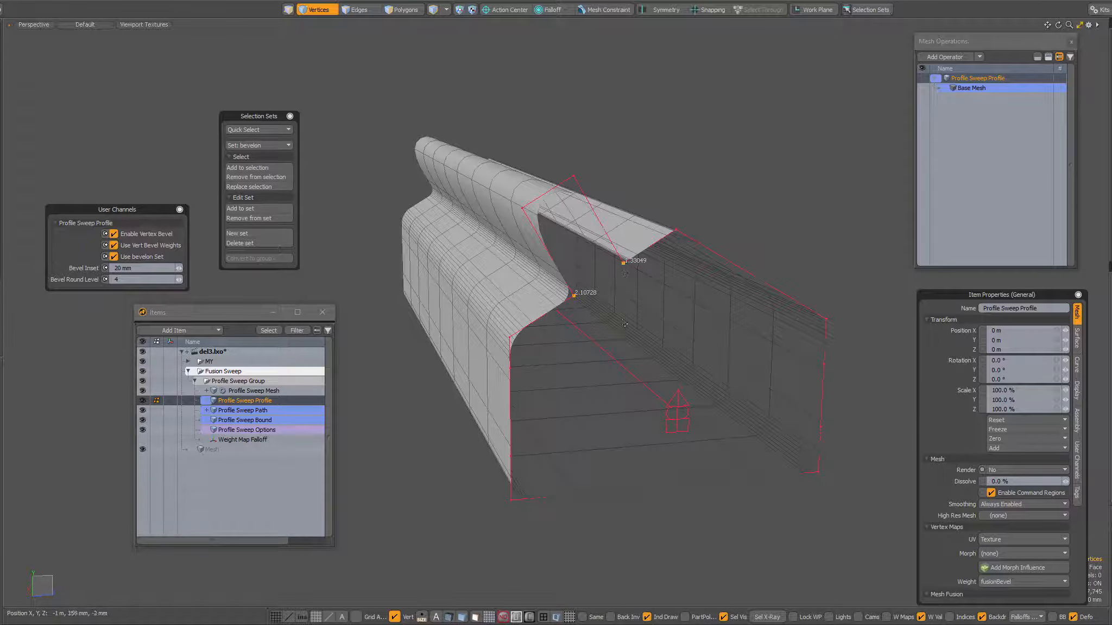
# - Set the fusionBevel weight of the extension's two base vertices to 130 % with the Vertex Map Weight tool
pyautogui.hotkey('shift', 'w')
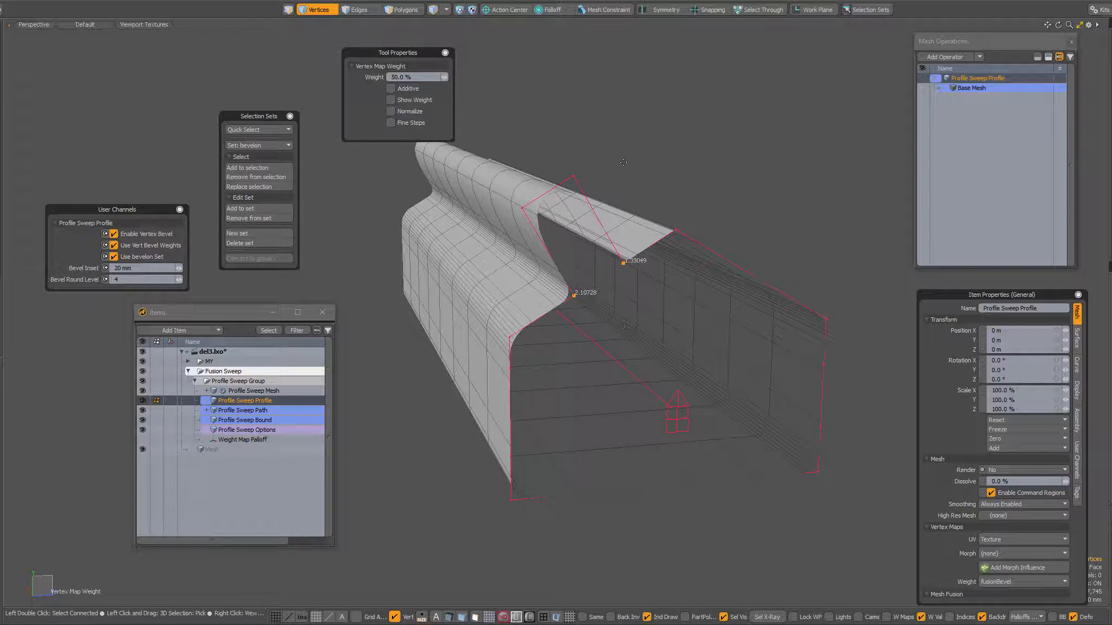
pyautogui.hotkey('ctrl', 'd')
pyautogui.moveTo(640, 155); pyautogui.dragTo(664, 155)
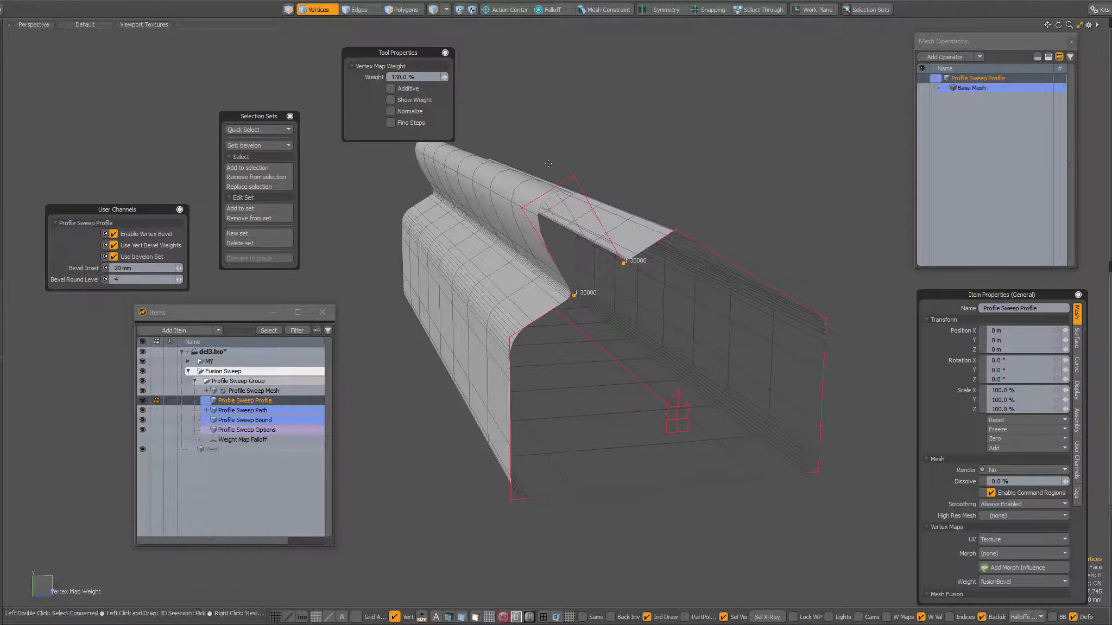
pyautogui.press('space')
# - Add the extension's two upper vertices to the bevelon set, and set their fusionBevel weight to 46.5 %
pyautogui.moveTo(573, 176); pyautogui.dragTo(550, 190)
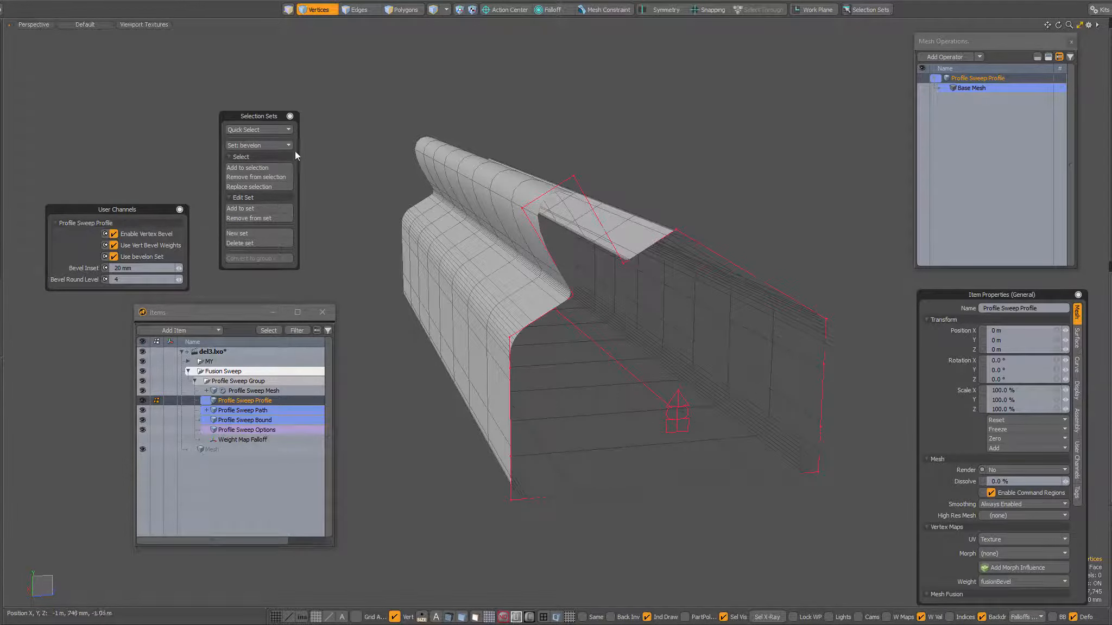
pyautogui.click(272, 129)
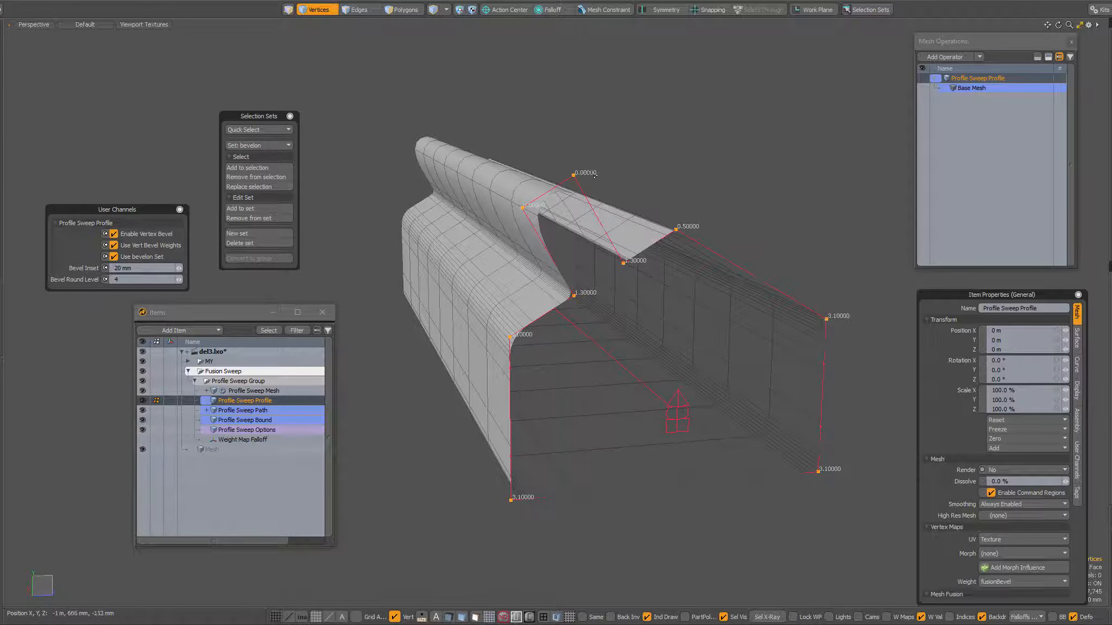
pyautogui.click(523, 207)
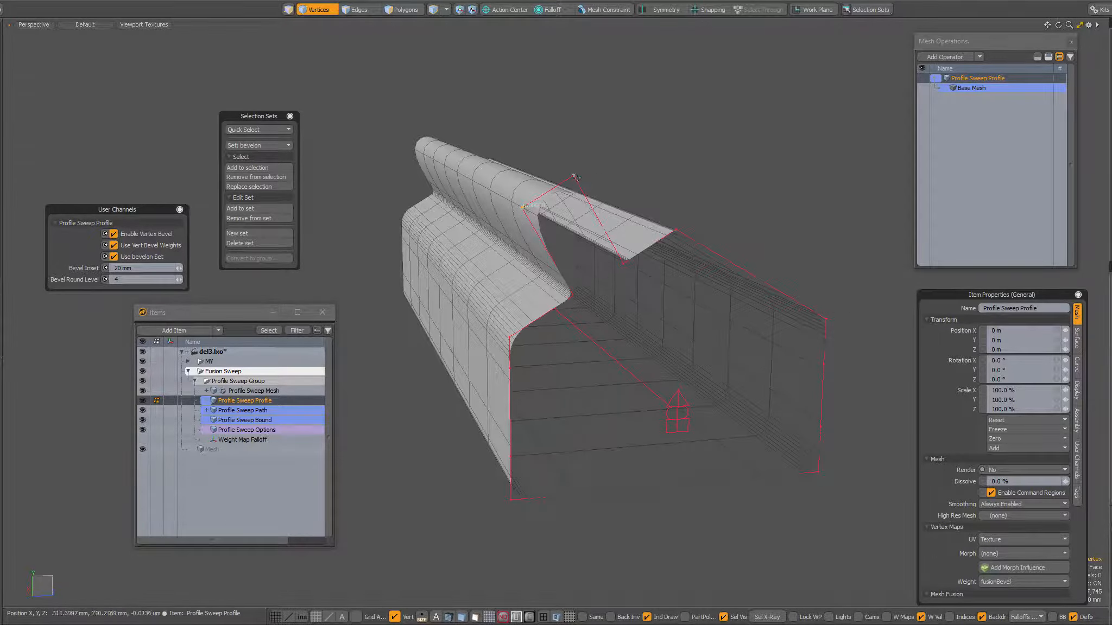
pyautogui.hotkey('ctrl', 'w')
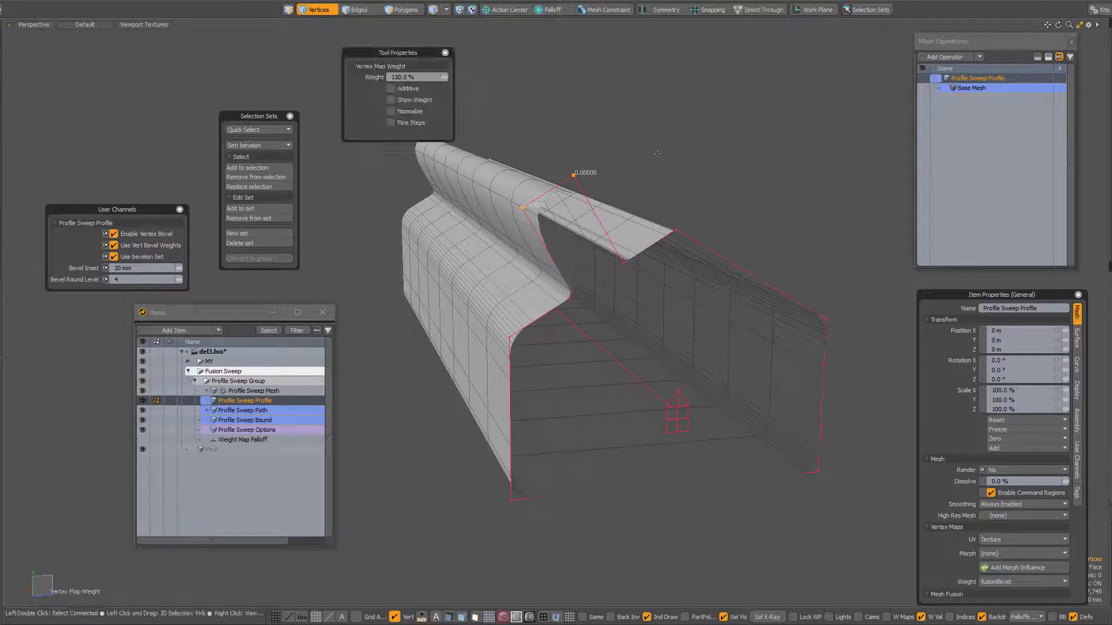
pyautogui.click(403, 78)
pyautogui.write('0')
pyautogui.press('Return')
pyautogui.moveTo(600, 124); pyautogui.dragTo(638, 123)
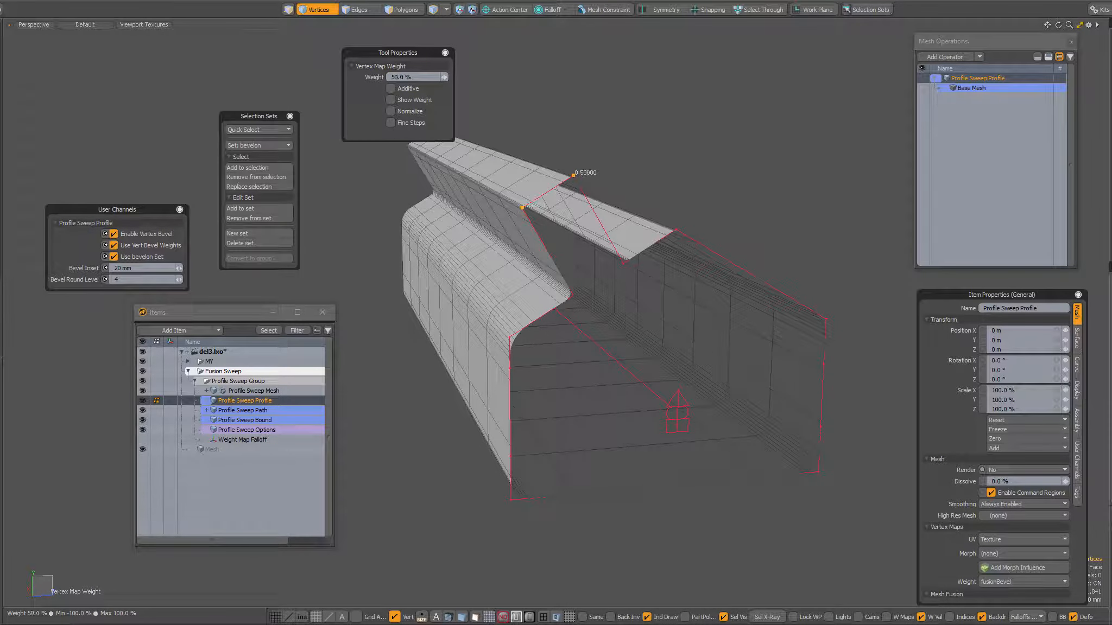
pyautogui.press('space')
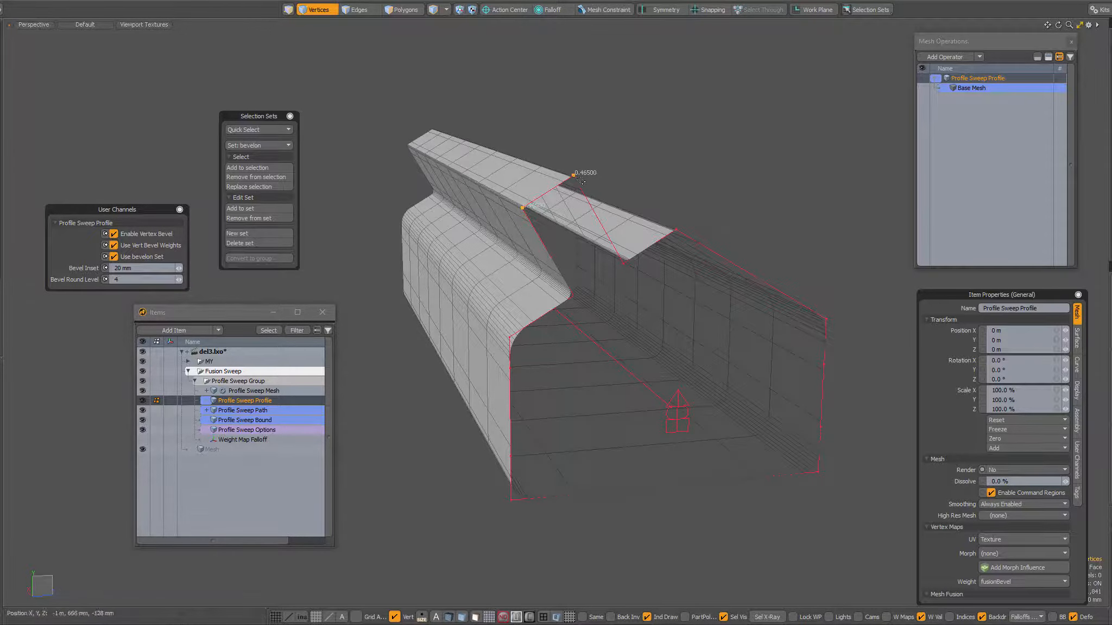
# - Examine the bevel on the extension's upper corner up close, and clear the vertex selection
pyautogui.keyDown('ctrl'); pyautogui.keyDown('alt'); pyautogui.moveTo(537, 200); pyautogui.dragTo(679, 223); pyautogui.keyUp('alt'); pyautogui.keyUp('ctrl')
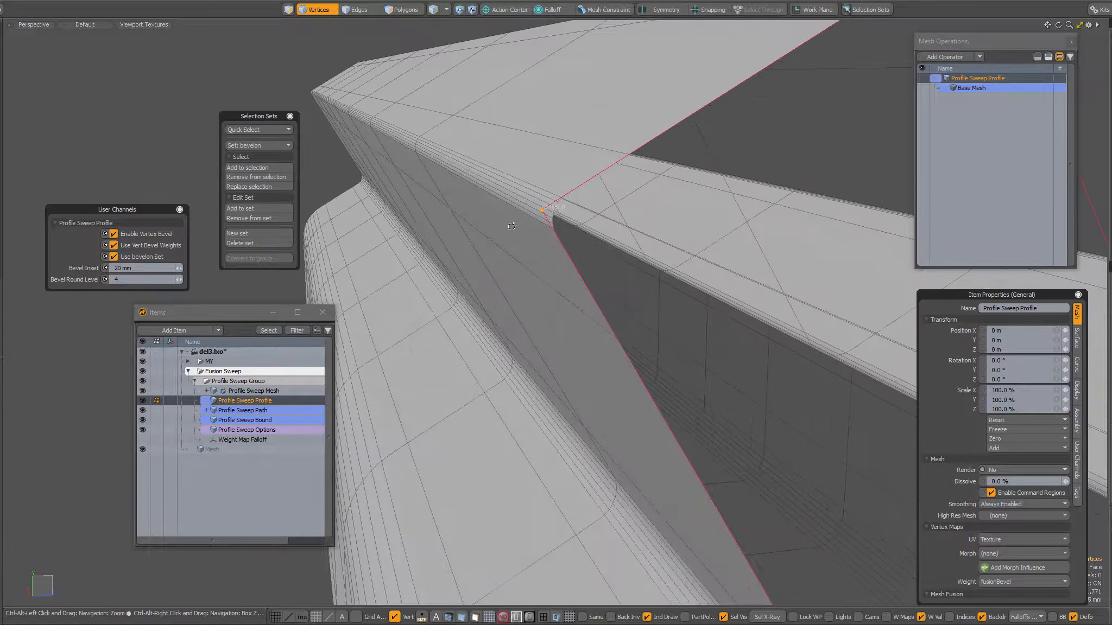
pyautogui.moveTo(514, 226)
pyautogui.keyDown('alt'); pyautogui.mouseDown()
pyautogui.moveTo(505, 220)
pyautogui.moveTo(515, 205)
pyautogui.moveTo(525, 212)
pyautogui.mouseUp(); pyautogui.keyUp('alt')
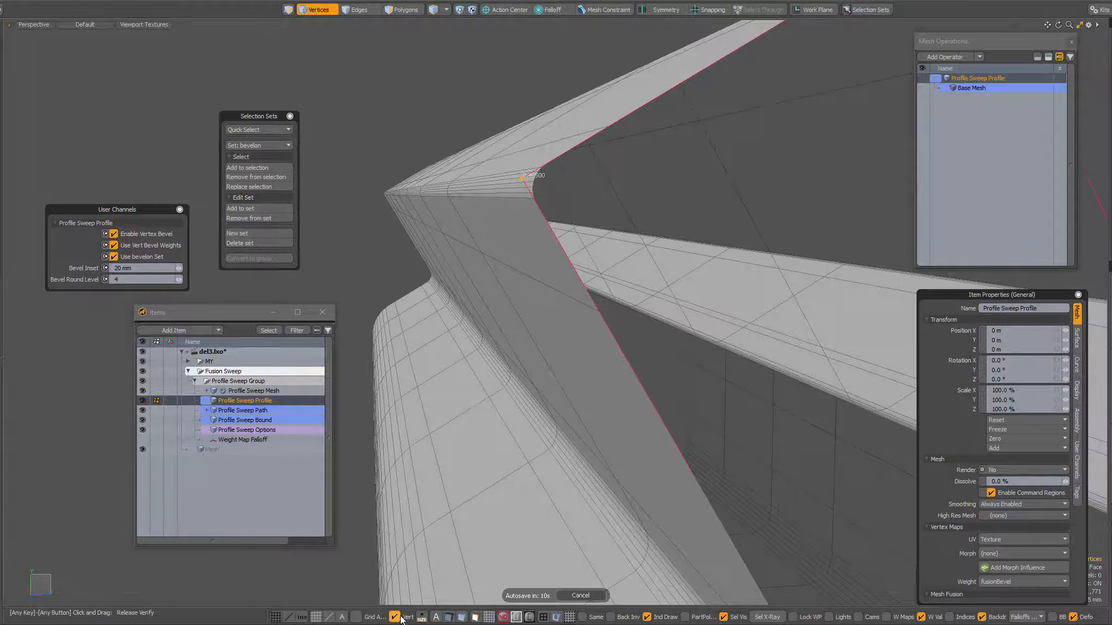
pyautogui.keyDown('alt'); pyautogui.moveTo(547, 263); pyautogui.dragTo(527, 110); pyautogui.keyUp('alt')
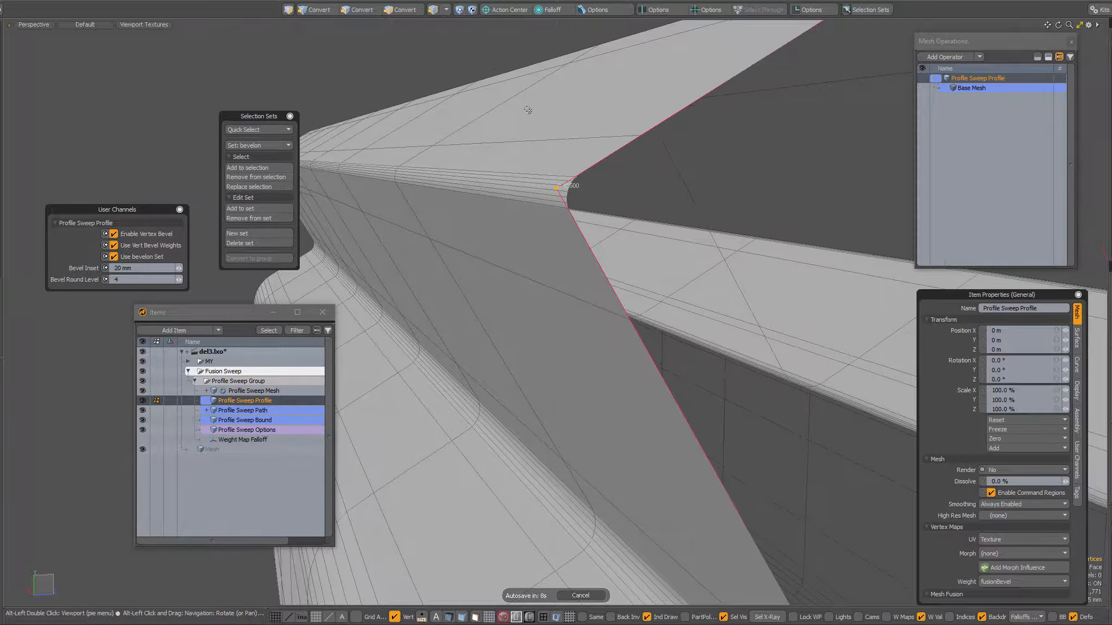
pyautogui.click(490, 65)
pyautogui.keyDown('ctrl'); pyautogui.keyDown('alt'); pyautogui.moveTo(576, 196); pyautogui.dragTo(672, 272); pyautogui.keyUp('alt'); pyautogui.keyUp('ctrl')
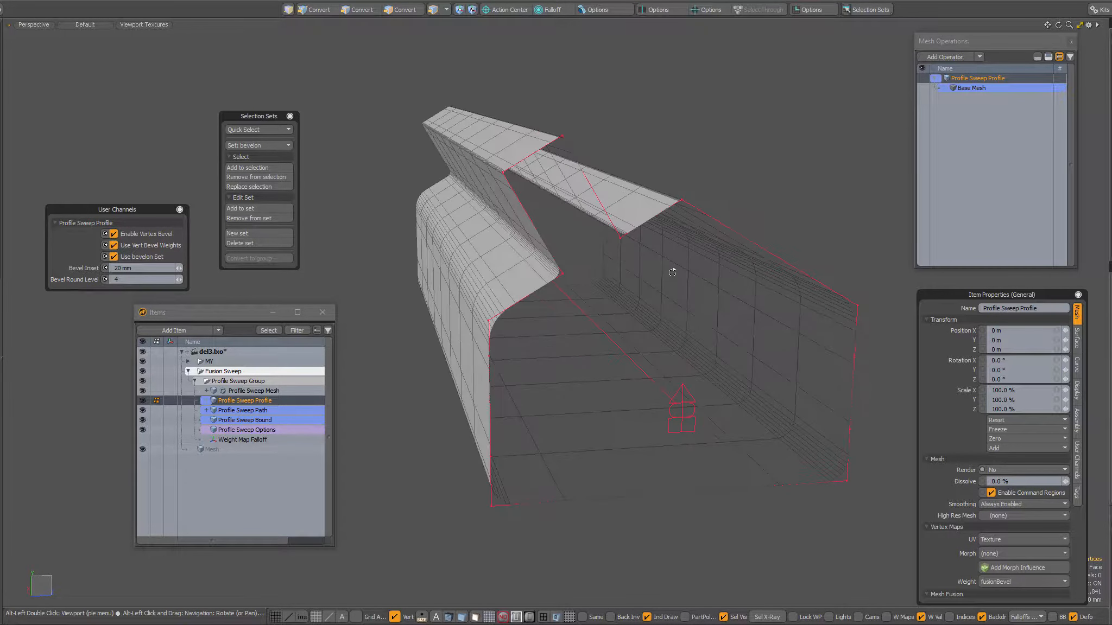
# - Compare the swept mesh with Use bevelon Set disabled and enabled, leaving the option enabled
pyautogui.click(130, 259)
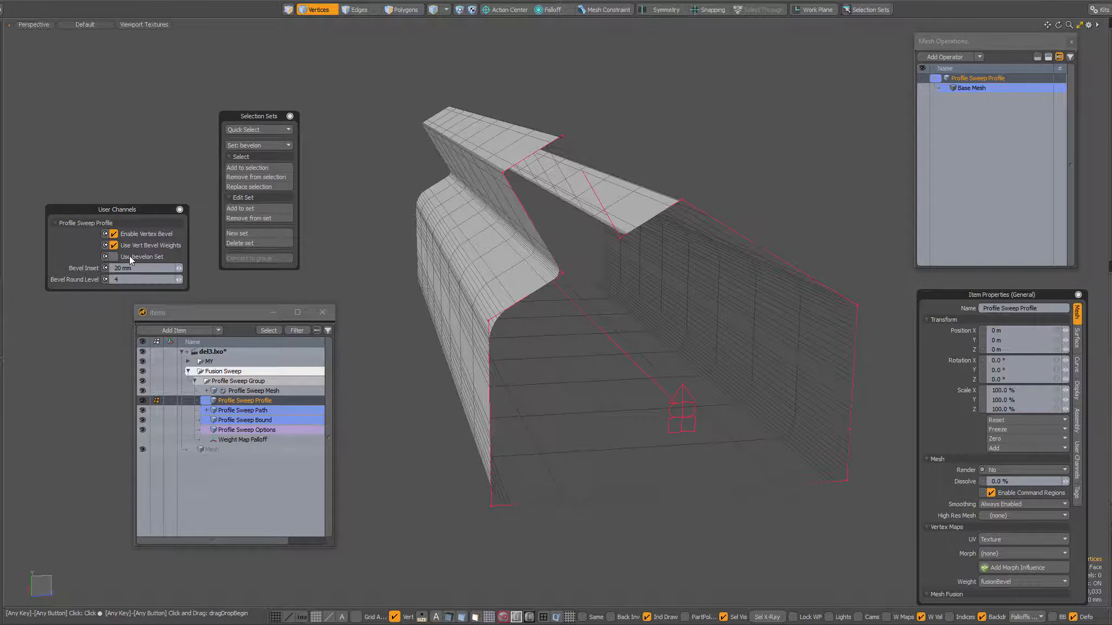
pyautogui.click(114, 257)
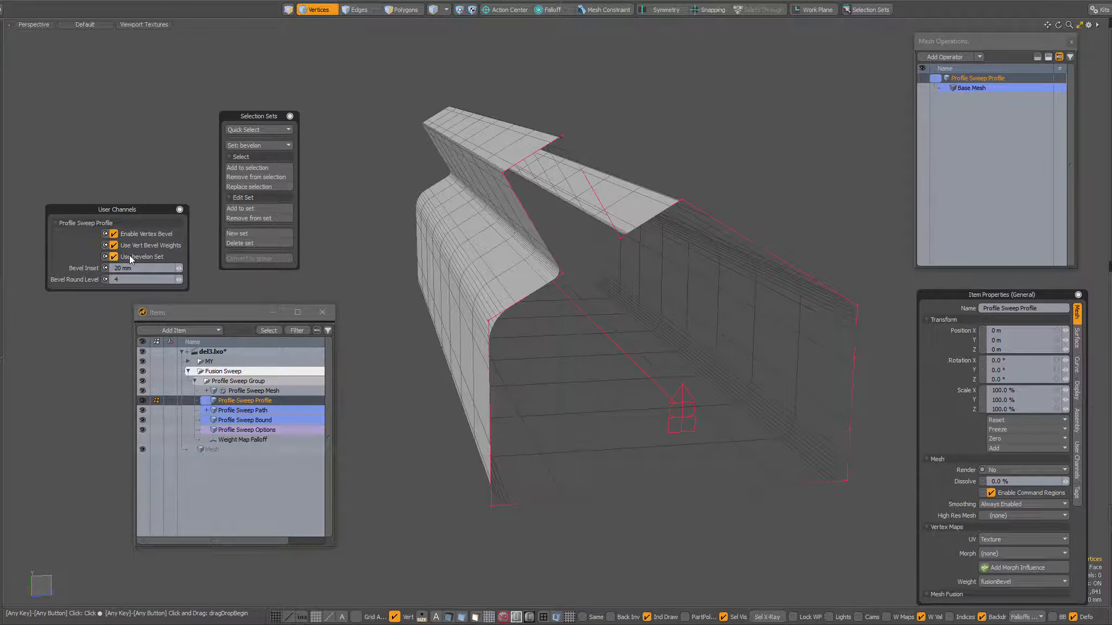
pyautogui.keyDown('alt'); pyautogui.keyDown('shift'); pyautogui.moveTo(479, 355); pyautogui.dragTo(499, 326); pyautogui.keyUp('shift'); pyautogui.keyUp('alt')
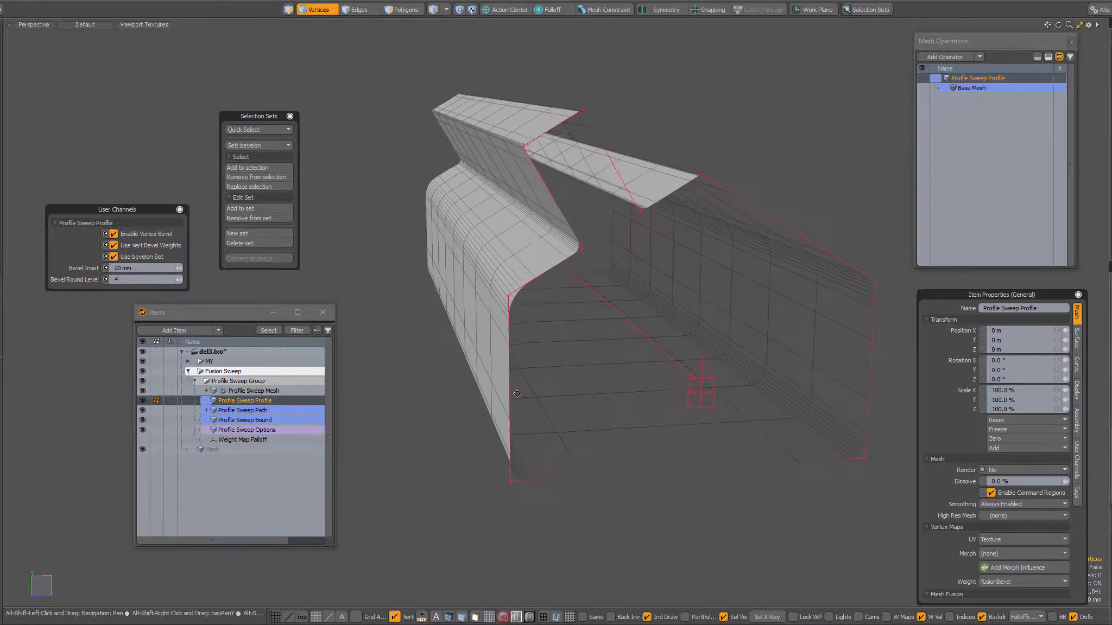
# - Check the bevelon set's vertices, select the two middle vertices of the side wall below the extension, and move them outward
pyautogui.click(263, 129)
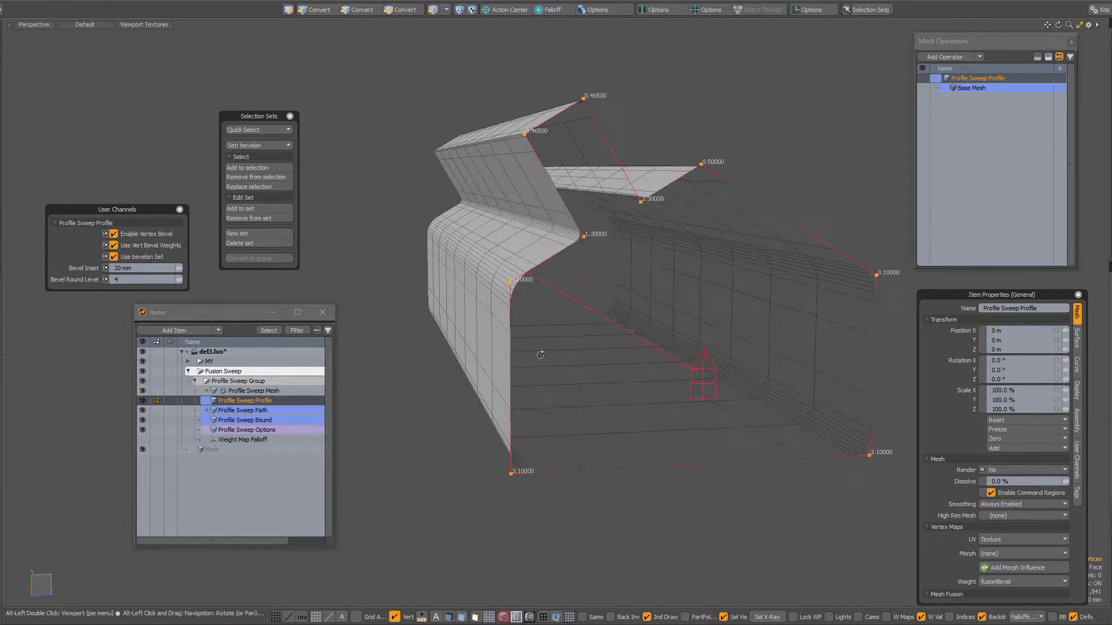
pyautogui.moveTo(491, 311); pyautogui.dragTo(572, 434)
pyautogui.press('w')
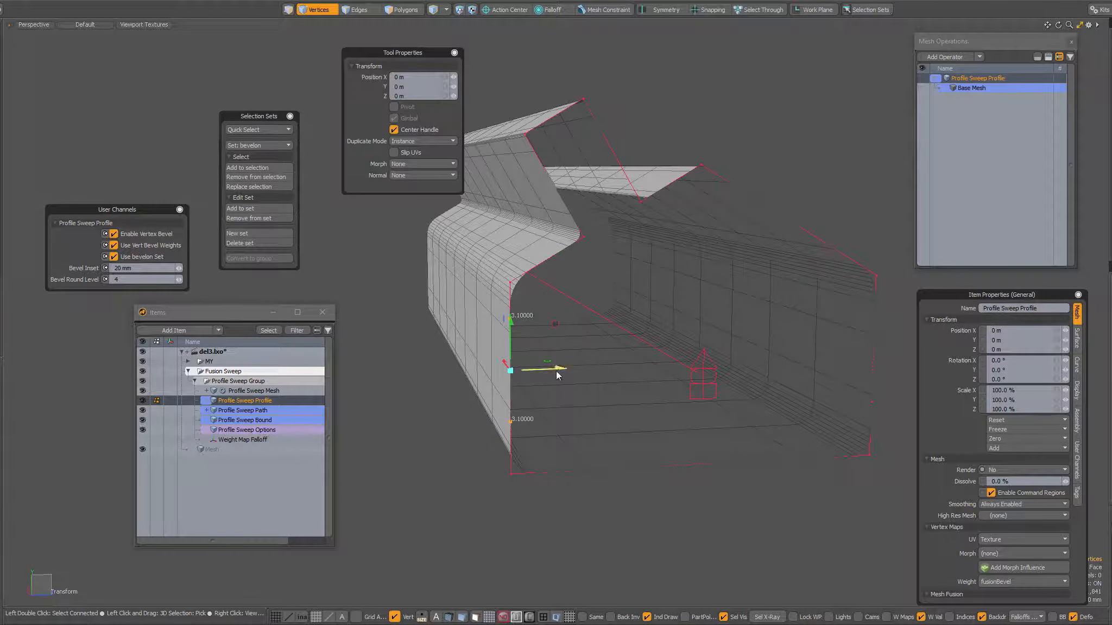
pyautogui.moveTo(557, 375); pyautogui.dragTo(481, 335)
pyautogui.press('space')
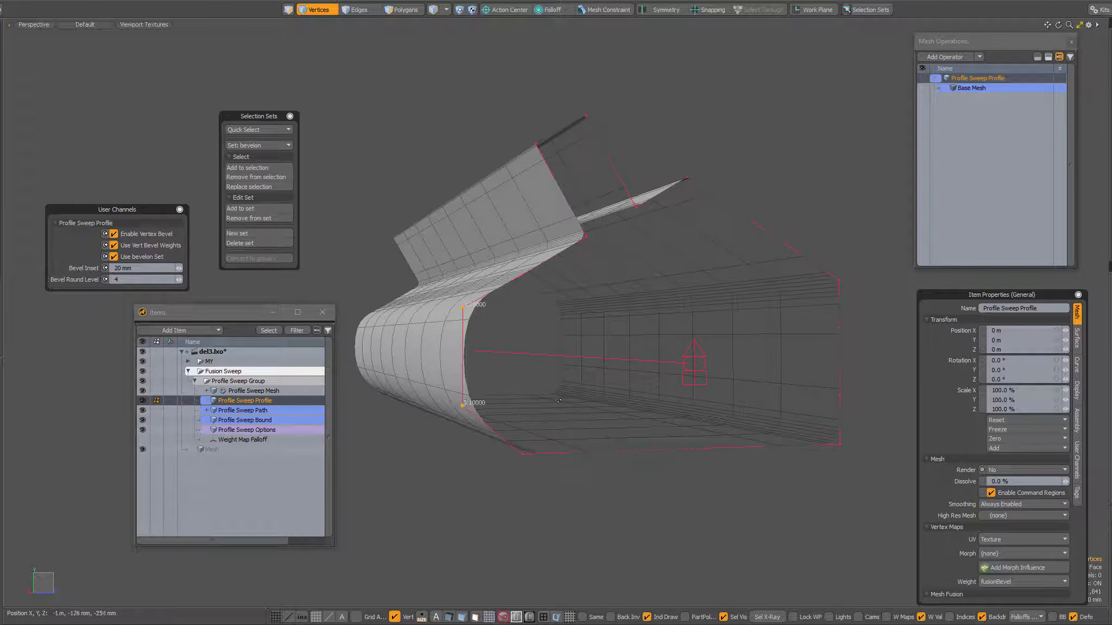
# - Scale the two moved side wall vertices vertically to bring them closer together
pyautogui.press('r')
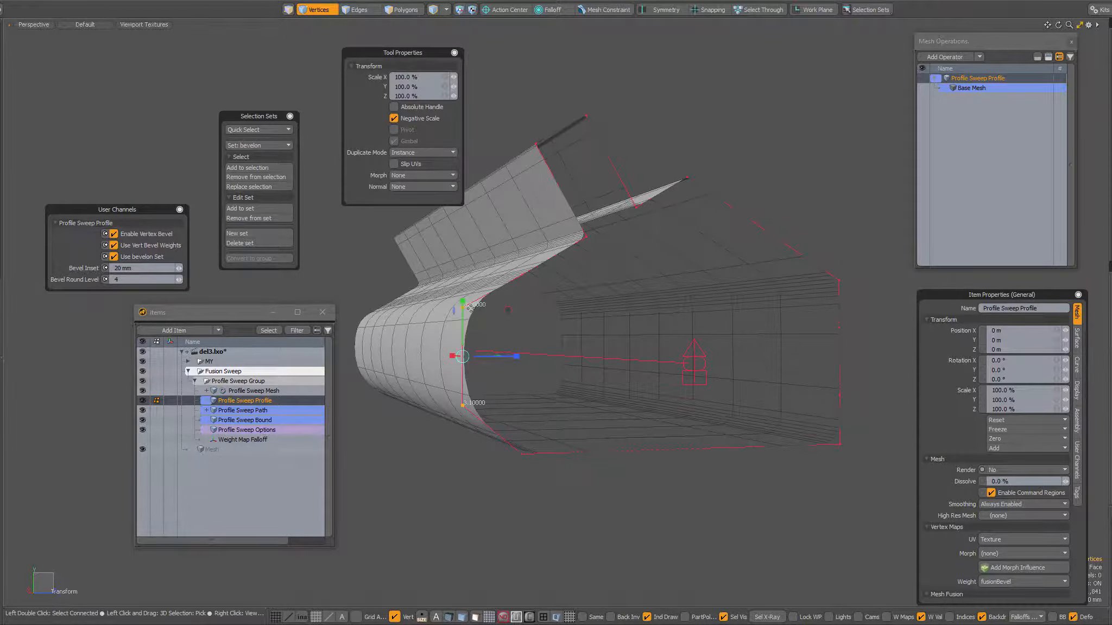
pyautogui.moveTo(462, 303)
pyautogui.mouseDown()
pyautogui.moveTo(462, 318)
pyautogui.moveTo(512, 343)
pyautogui.moveTo(535, 336)
pyautogui.moveTo(449, 310)
pyautogui.mouseUp()
pyautogui.press('space')
# - Move the opposite side wall's two middle vertices outward as well, and return to vertex mode with them selected
pyautogui.keyDown('alt'); pyautogui.moveTo(433, 384); pyautogui.dragTo(860, 360); pyautogui.keyUp('alt')
pyautogui.press('y')
pyautogui.press('space')
pyautogui.press('space')
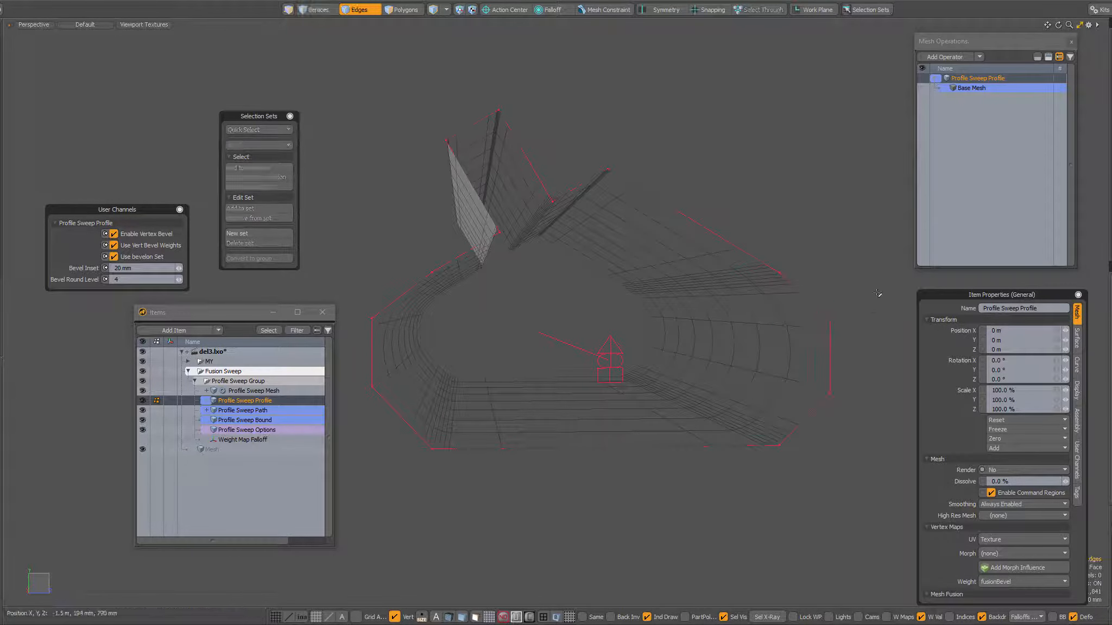
pyautogui.press('space')
pyautogui.press('space')
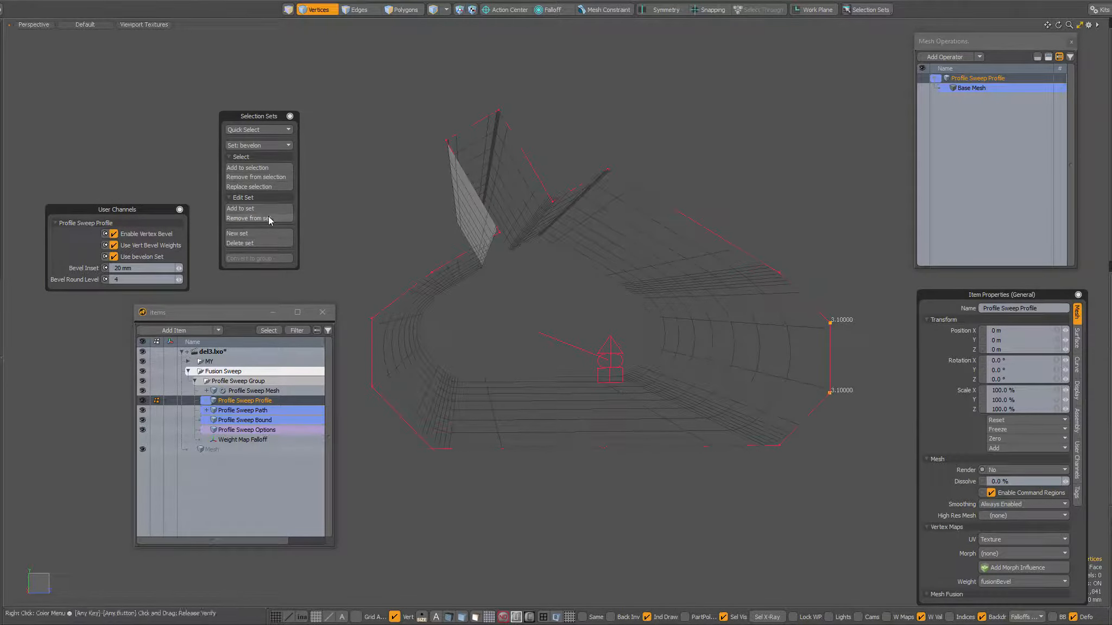
# - Set the fusionBevel weight of the two selected side wall vertices to 30%
pyautogui.moveTo(754, 352)
pyautogui.keyDown('alt'); pyautogui.mouseDown()
pyautogui.moveTo(717, 373)
pyautogui.moveTo(791, 370)
pyautogui.moveTo(716, 361)
pyautogui.moveTo(740, 362)
pyautogui.mouseUp(); pyautogui.keyUp('alt')
pyautogui.hotkey('ctrl', 'w')
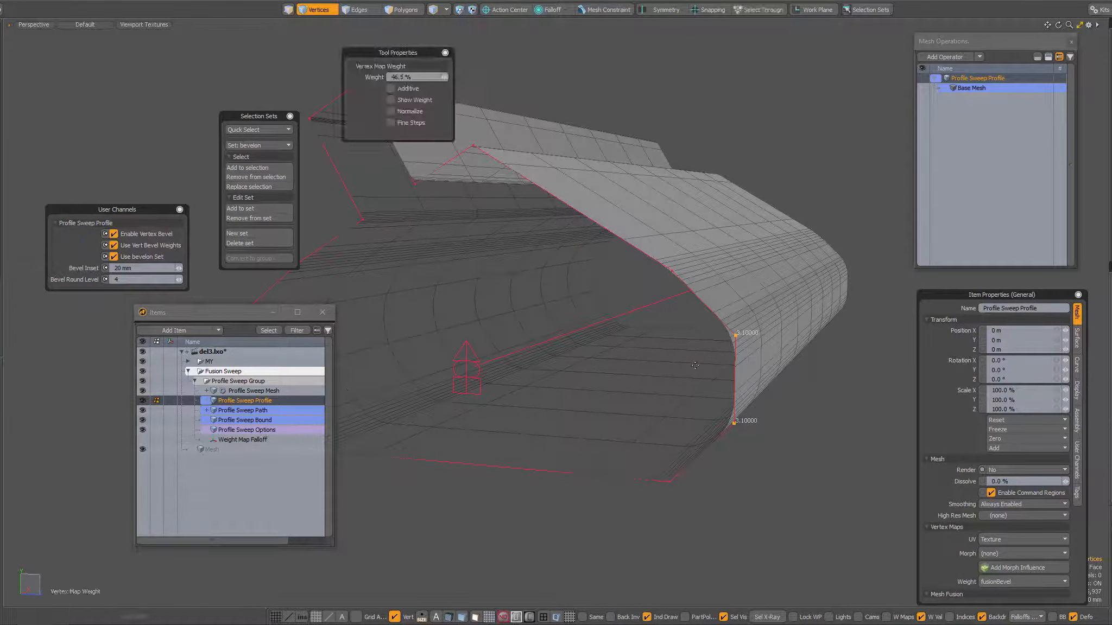
pyautogui.moveTo(678, 366); pyautogui.dragTo(707, 366)
pyautogui.press('q')
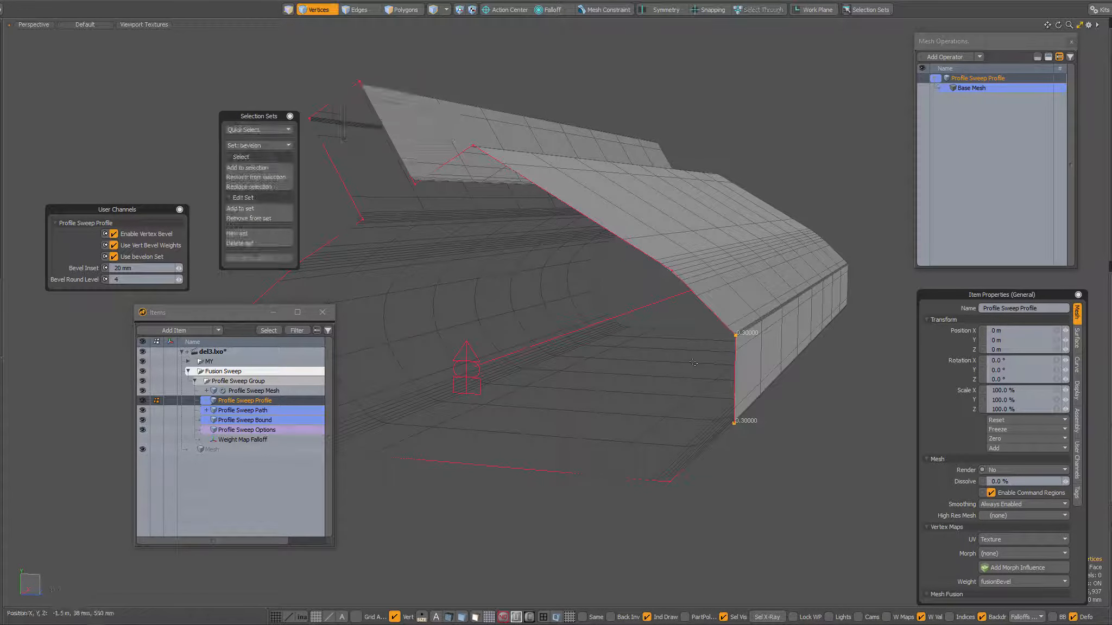
# - Select the single vertex on the slope above the side wall just weighted and remove it from the bevelon set
pyautogui.keyDown('ctrl'); pyautogui.keyDown('alt'); pyautogui.moveTo(810, 396); pyautogui.dragTo(496, 348); pyautogui.keyUp('alt'); pyautogui.keyUp('ctrl')
pyautogui.press('1')
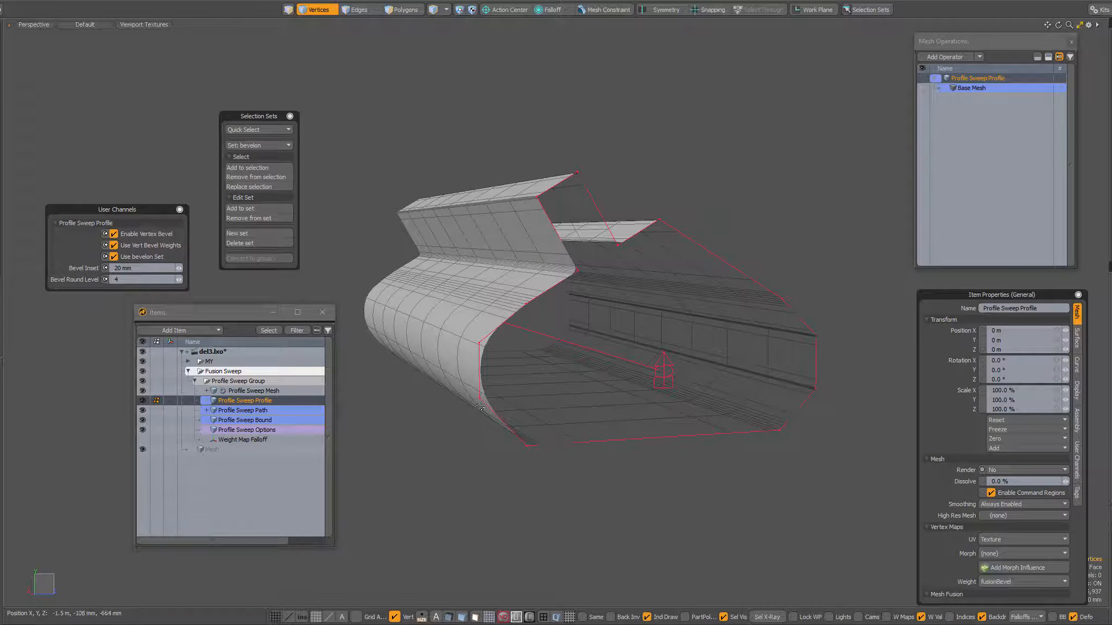
pyautogui.keyDown('alt'); pyautogui.moveTo(480, 407); pyautogui.dragTo(255, 284); pyautogui.keyUp('alt')
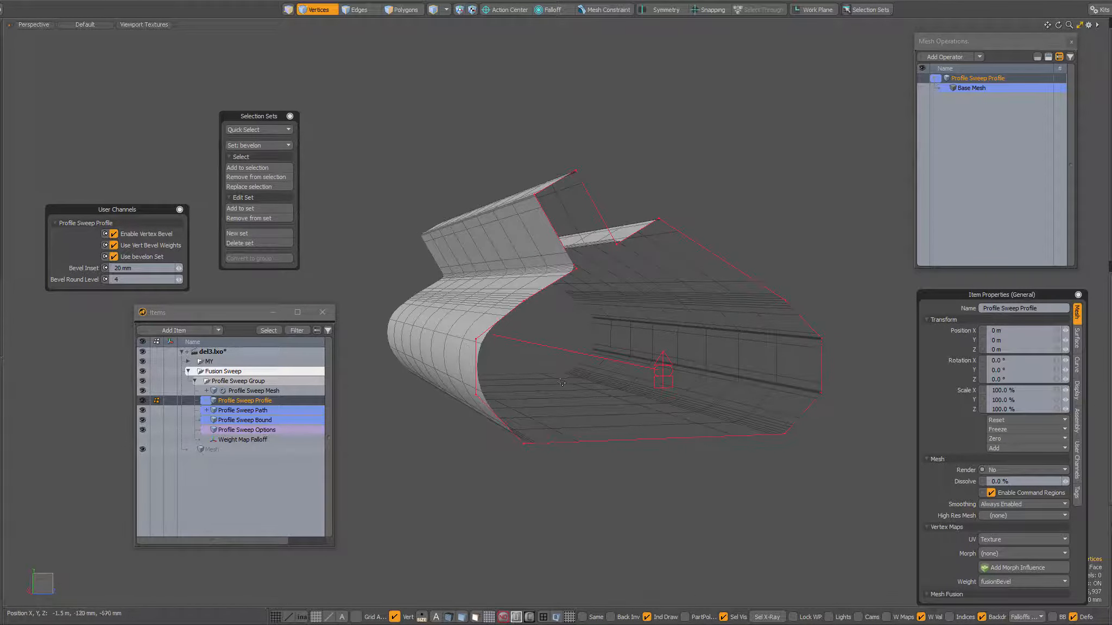
pyautogui.keyDown('alt'); pyautogui.moveTo(663, 340); pyautogui.dragTo(553, 320); pyautogui.keyUp('alt')
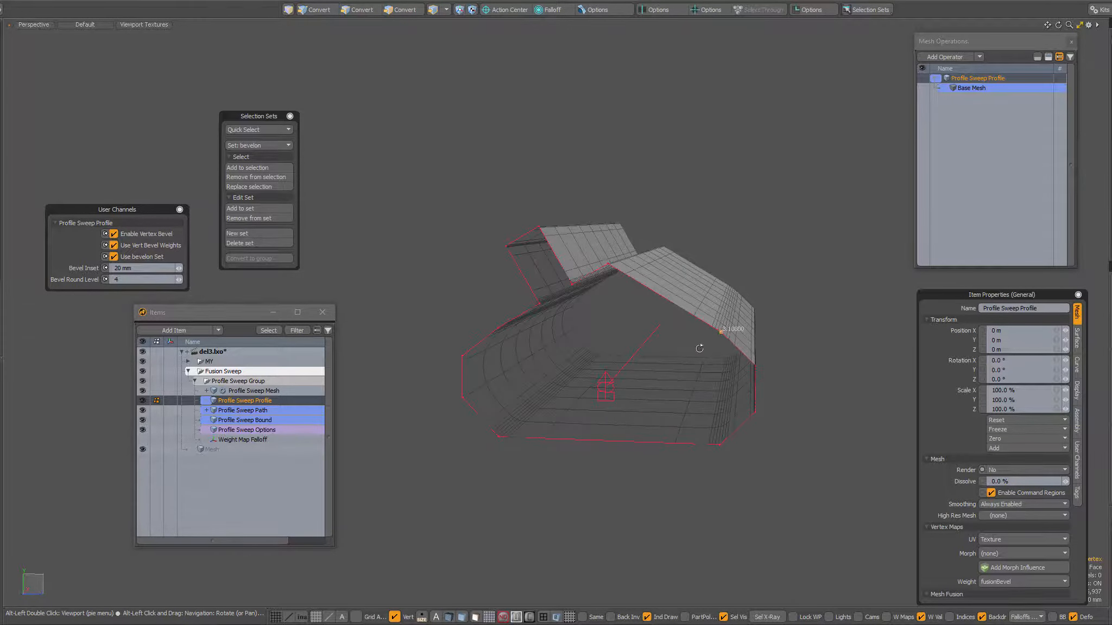
pyautogui.keyDown('alt'); pyautogui.moveTo(721, 332); pyautogui.dragTo(695, 349); pyautogui.keyUp('alt')
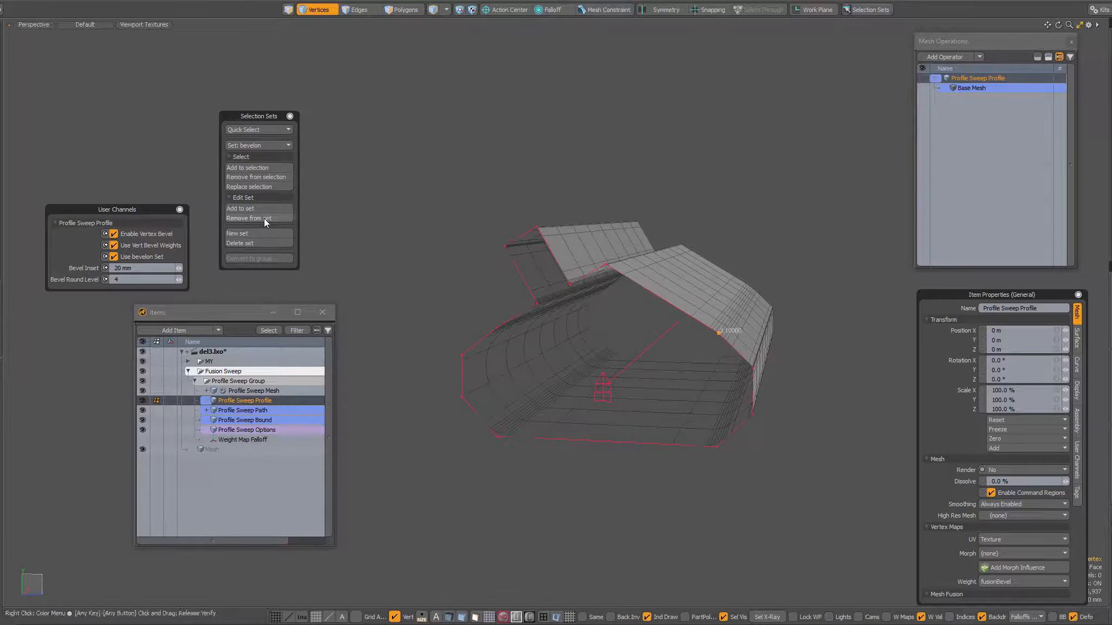
pyautogui.moveTo(717, 348)
pyautogui.keyDown('alt'); pyautogui.mouseDown()
pyautogui.moveTo(739, 355)
pyautogui.moveTo(713, 388)
pyautogui.moveTo(705, 374)
pyautogui.moveTo(731, 369)
pyautogui.moveTo(709, 334)
pyautogui.mouseUp(); pyautogui.keyUp('alt')
# - Move the slope vertex outward and try deleting it from the profile
pyautogui.press('w')
pyautogui.press('space')
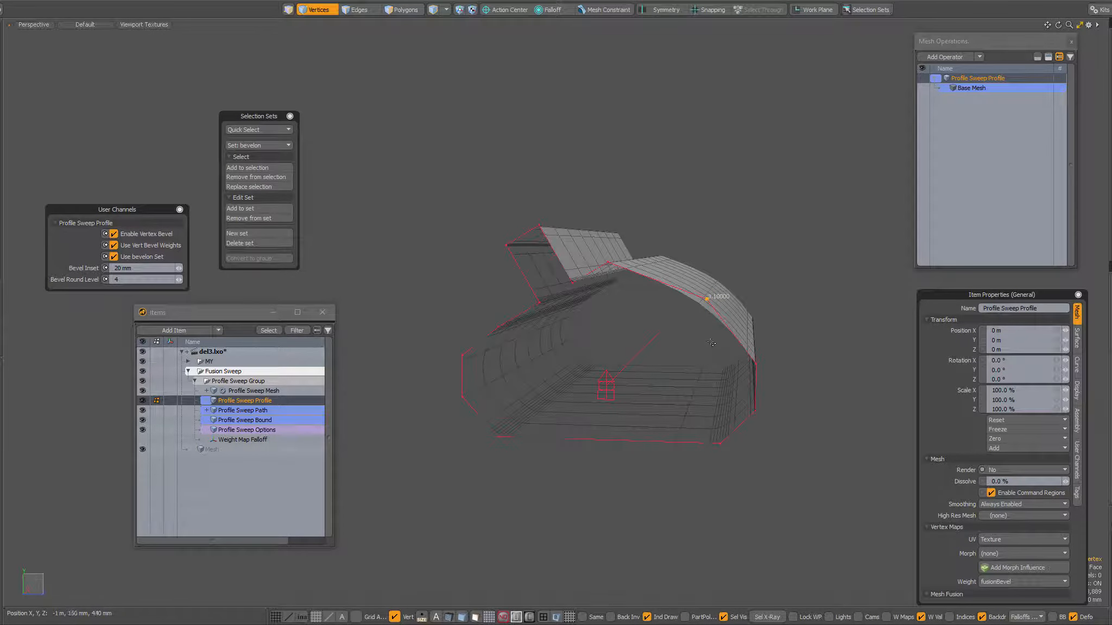
pyautogui.press('Delete')
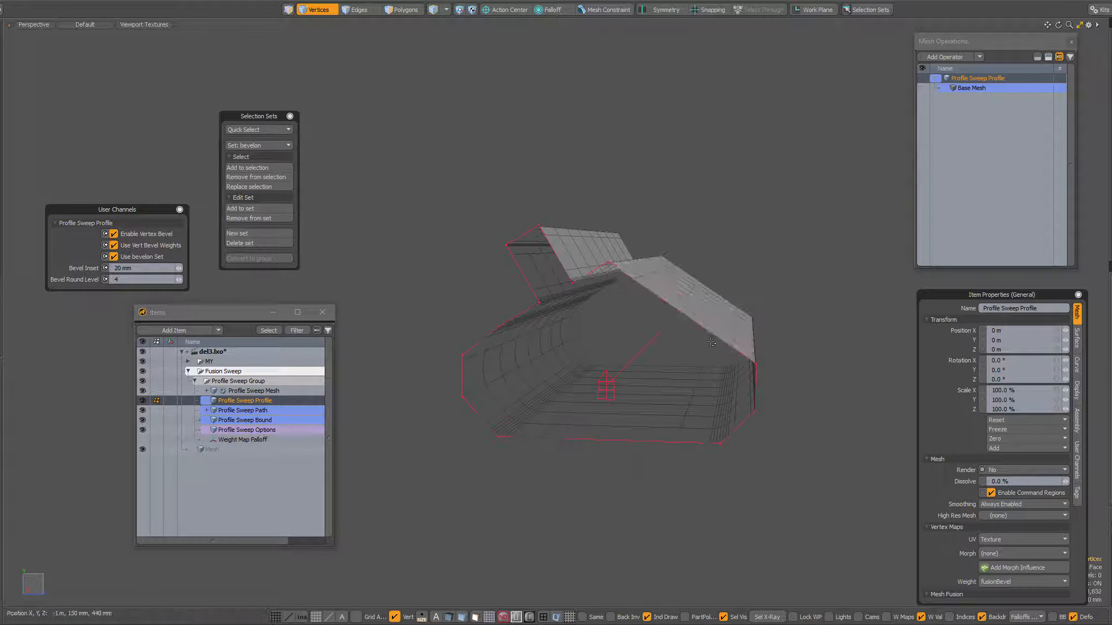
# - Position the slope vertex outward again on the profile and set its fusionBevel weight to 1%
pyautogui.keyDown('alt'); pyautogui.moveTo(711, 343); pyautogui.dragTo(665, 329); pyautogui.keyUp('alt')
pyautogui.press('w')
pyautogui.press('space')
pyautogui.hotkey('ctrl', 'w')
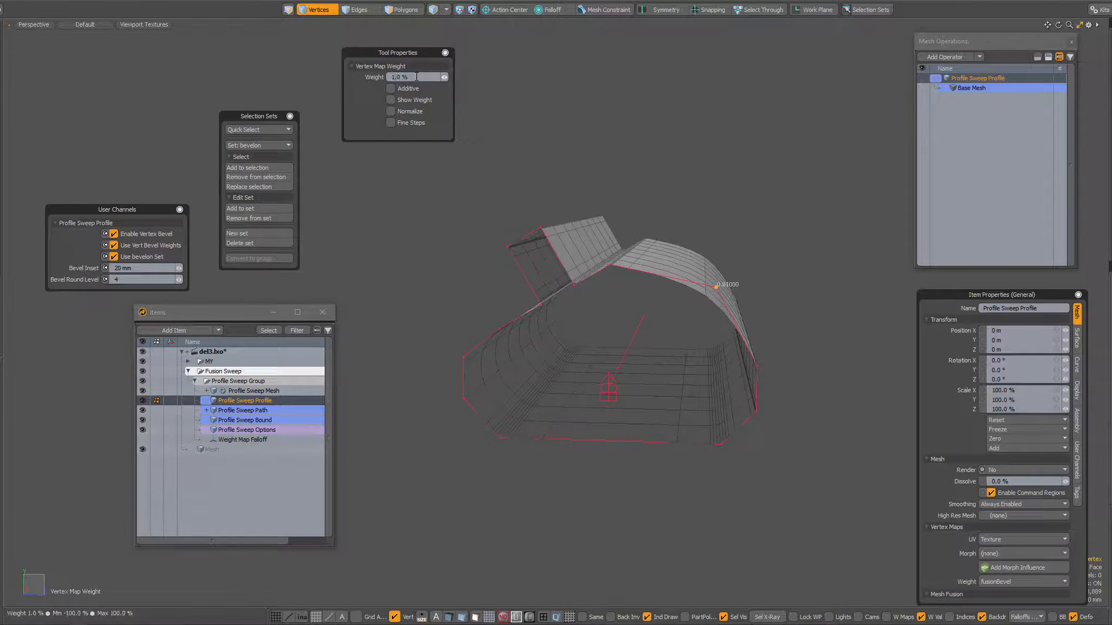
pyautogui.press('space')
# - Reselect the outward slope vertex and add it to the bevelon set
pyautogui.click(564, 162)
pyautogui.moveTo(653, 325)
pyautogui.keyDown('alt'); pyautogui.mouseDown()
pyautogui.moveTo(638, 308)
pyautogui.moveTo(654, 327)
pyautogui.mouseUp(); pyautogui.keyUp('alt')
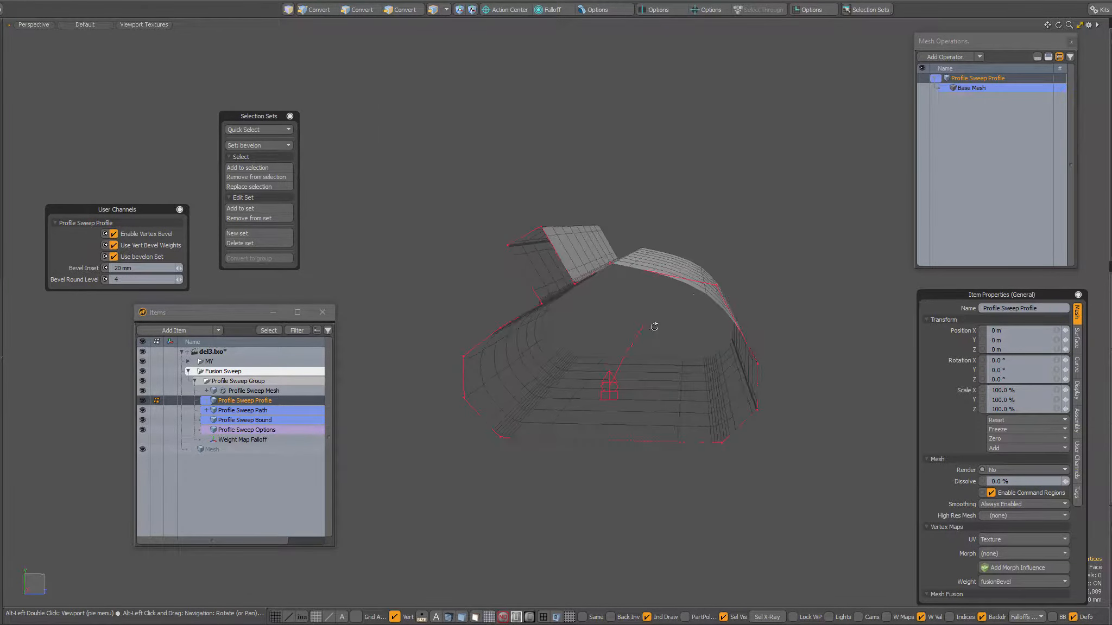
pyautogui.click(716, 285)
pyautogui.click(256, 210)
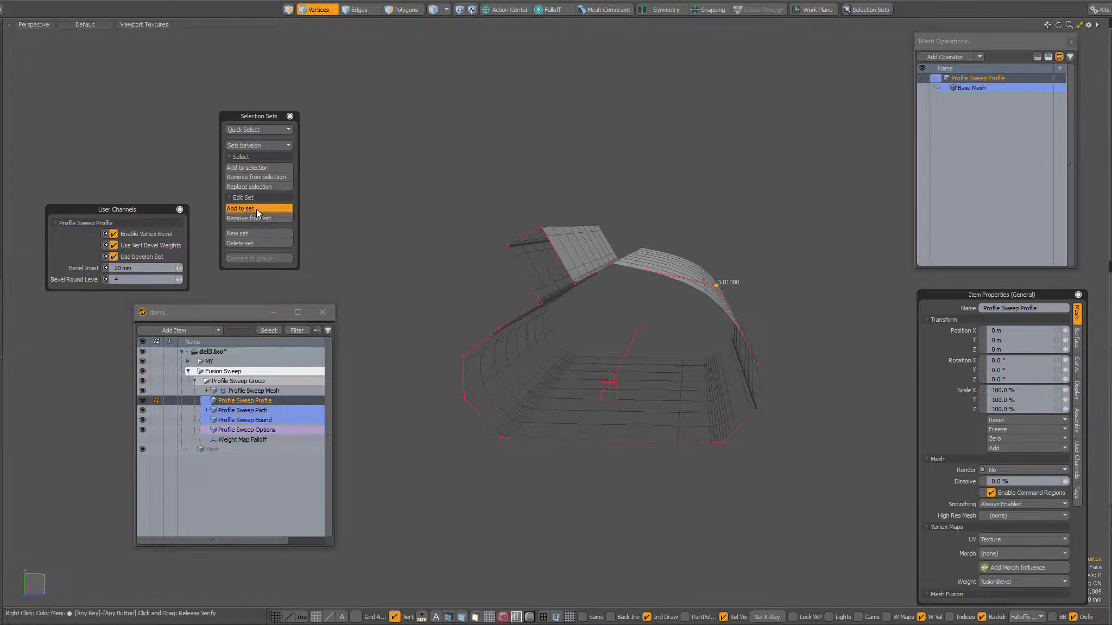
pyautogui.keyDown('alt'); pyautogui.moveTo(597, 290); pyautogui.dragTo(617, 296); pyautogui.keyUp('alt')
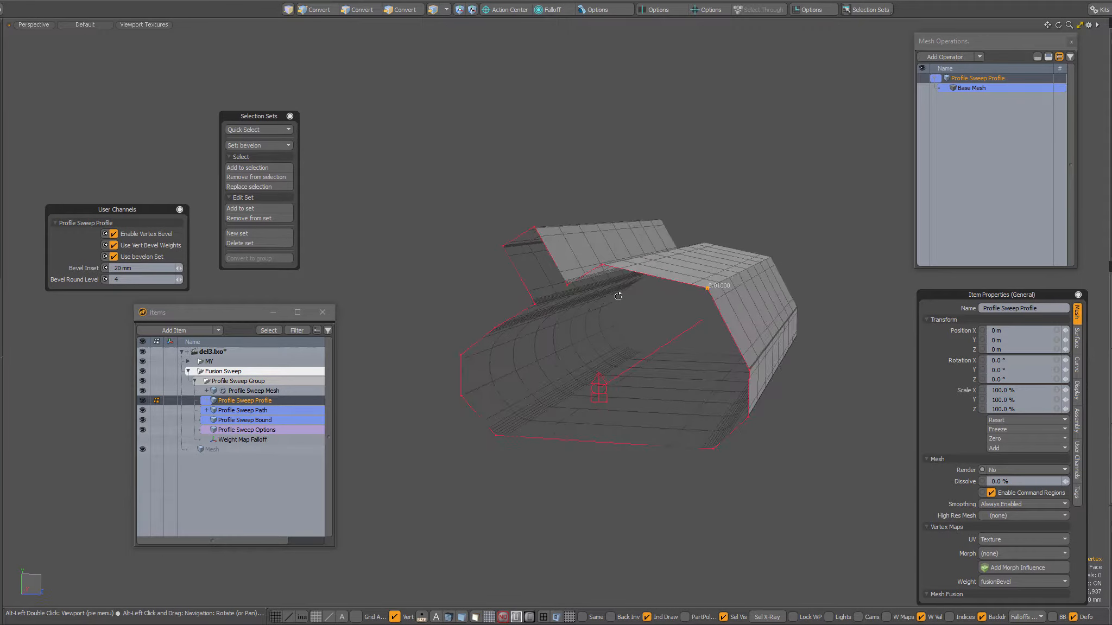
# - Raise the slope vertex's fusionBevel weight to 710%
pyautogui.hotkey('shift', 'w')
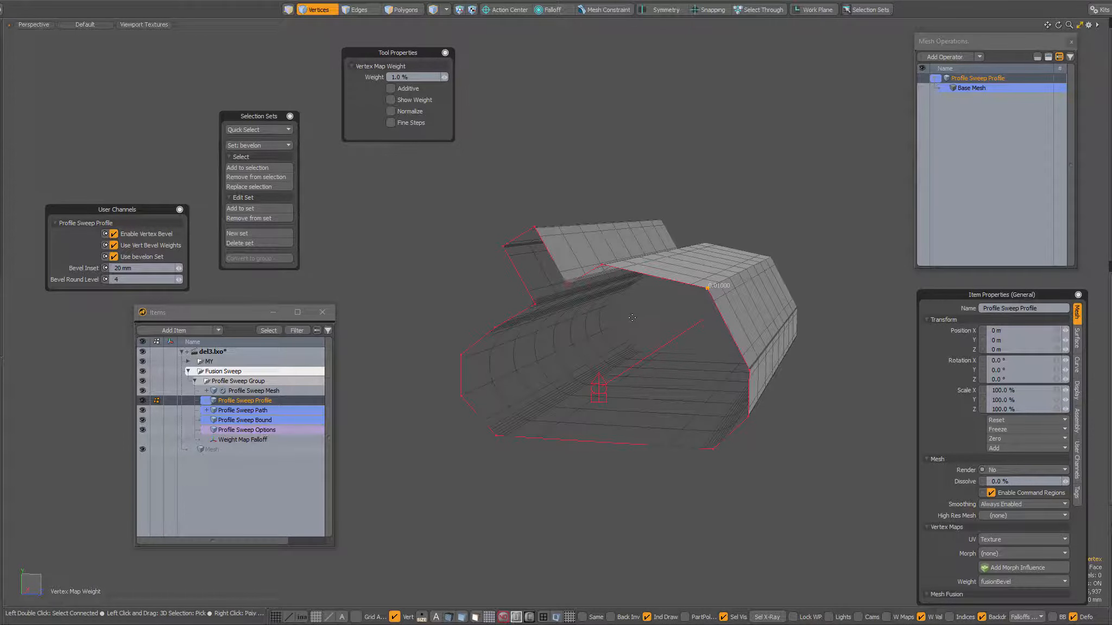
pyautogui.moveTo(632, 318); pyautogui.dragTo(679, 318)
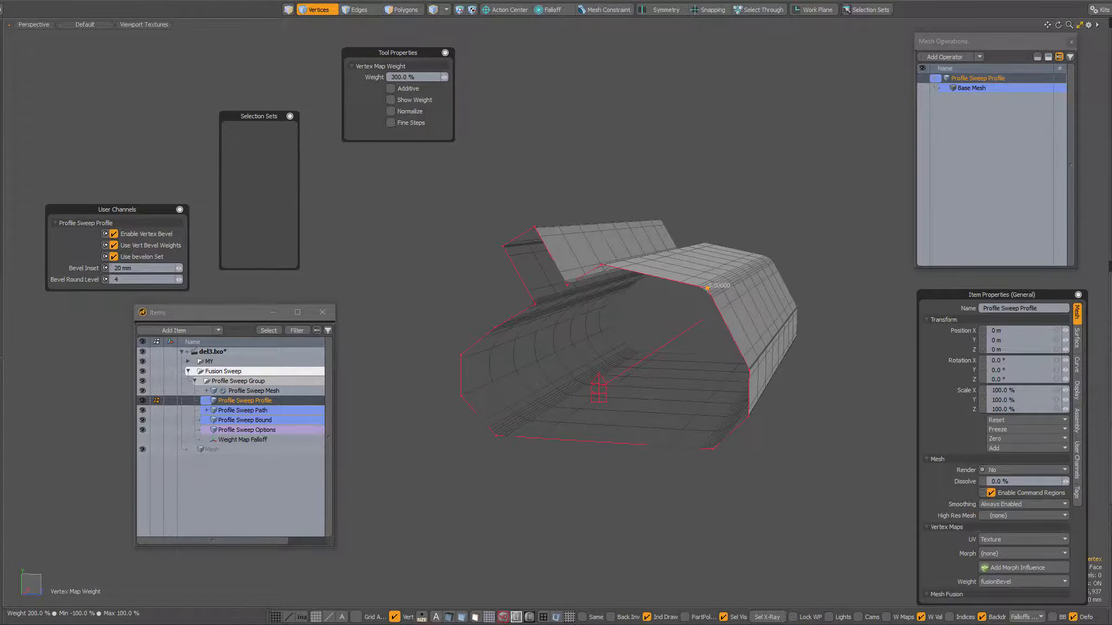
pyautogui.moveTo(548, 312); pyautogui.dragTo(602, 312)
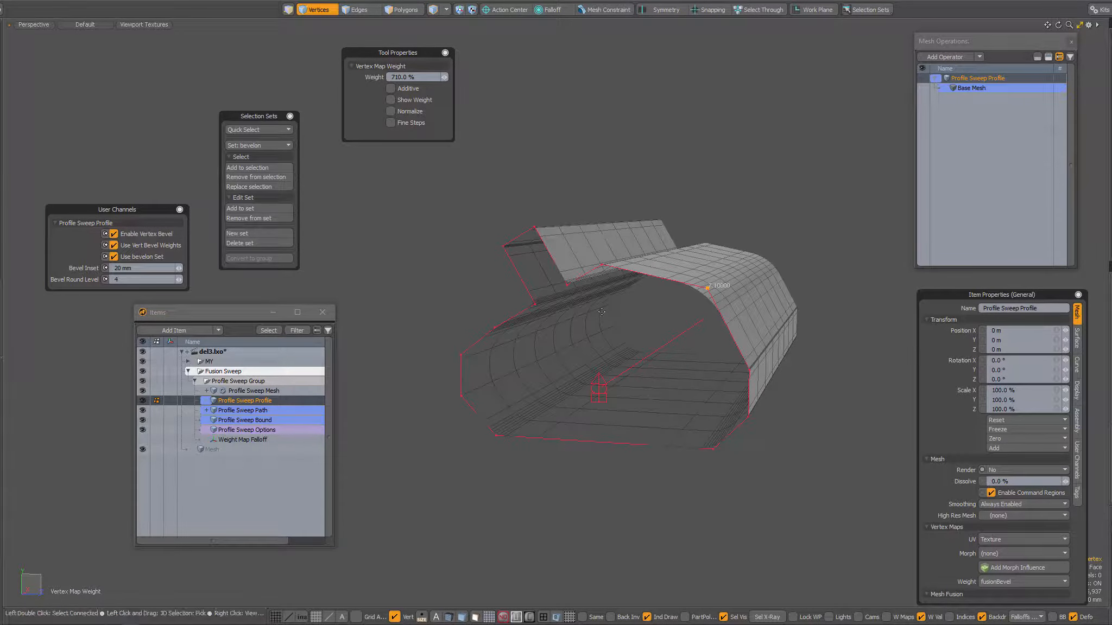
pyautogui.press('q')
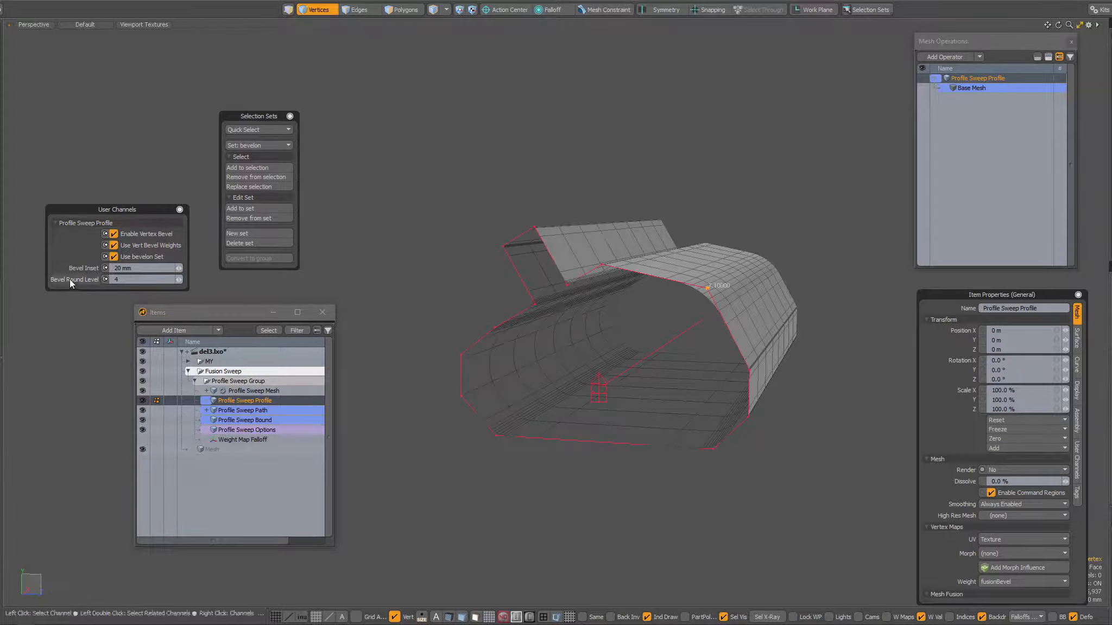
# - Set the Profile Sweep Profile's Bevel Round Level to 2
pyautogui.scroll(-1, 70, 279)
pyautogui.keyDown('alt'); pyautogui.moveTo(563, 297); pyautogui.dragTo(581, 322); pyautogui.keyUp('alt')
pyautogui.keyDown('alt'); pyautogui.moveTo(574, 302); pyautogui.dragTo(570, 310); pyautogui.keyUp('alt')
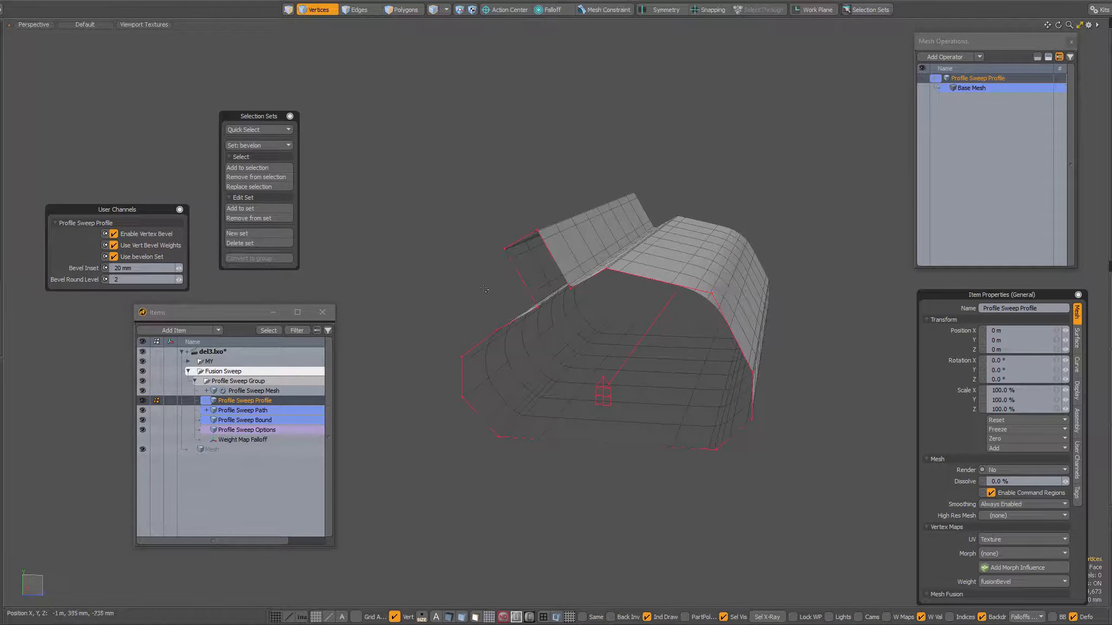
pyautogui.keyDown('alt'); pyautogui.moveTo(479, 284); pyautogui.dragTo(612, 308); pyautogui.keyUp('alt')
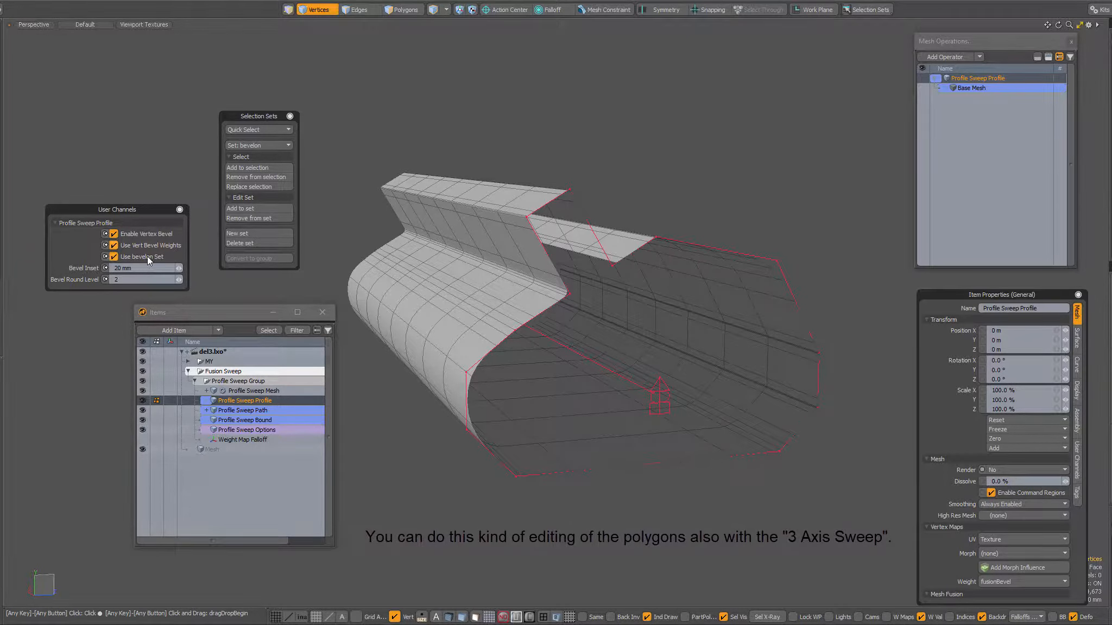
# - Select the bevelon set's vertices to check its members, and select the two vertices of the rounded side wall to view their weights
pyautogui.click(256, 131)
pyautogui.click(255, 132)
pyautogui.keyDown('alt'); pyautogui.moveTo(543, 337); pyautogui.dragTo(585, 362); pyautogui.keyUp('alt')
pyautogui.keyDown('alt'); pyautogui.moveTo(566, 302); pyautogui.dragTo(531, 385); pyautogui.keyUp('alt')
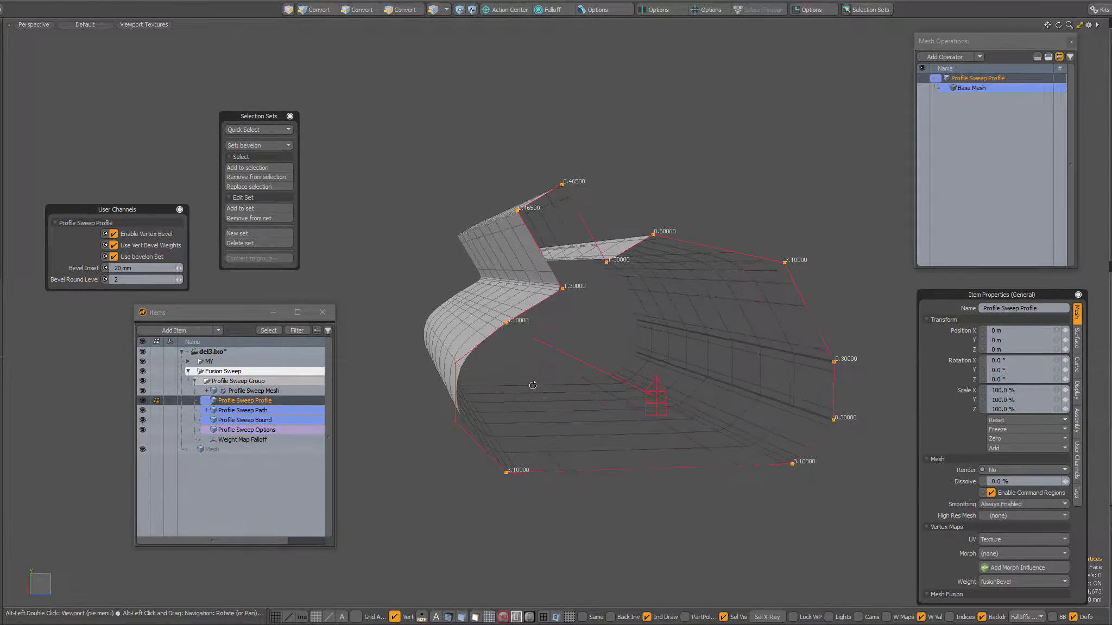
pyautogui.moveTo(427, 348); pyautogui.dragTo(477, 439, button='right')
pyautogui.moveTo(493, 402)
pyautogui.keyDown('alt'); pyautogui.mouseDown()
pyautogui.moveTo(516, 403)
pyautogui.moveTo(501, 402)
pyautogui.mouseUp(); pyautogui.keyUp('alt')
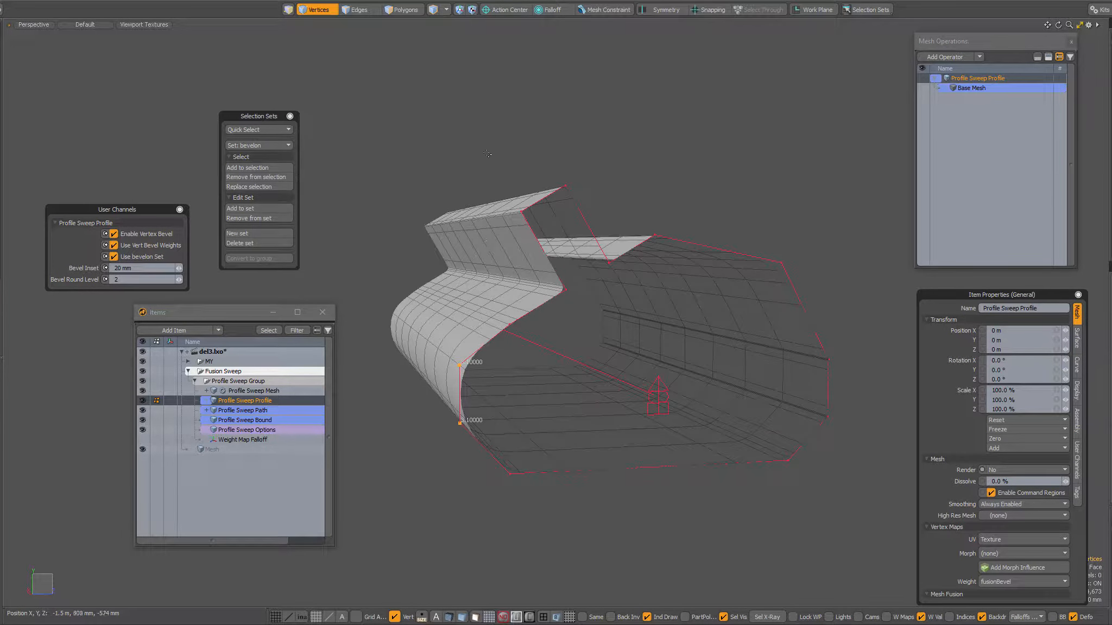
# - Select the two end vertices of the raised extension and set their fusionBevel weight to 280%
pyautogui.moveTo(487, 154); pyautogui.dragTo(580, 231, button='right')
pyautogui.hotkey('shift', 'w')
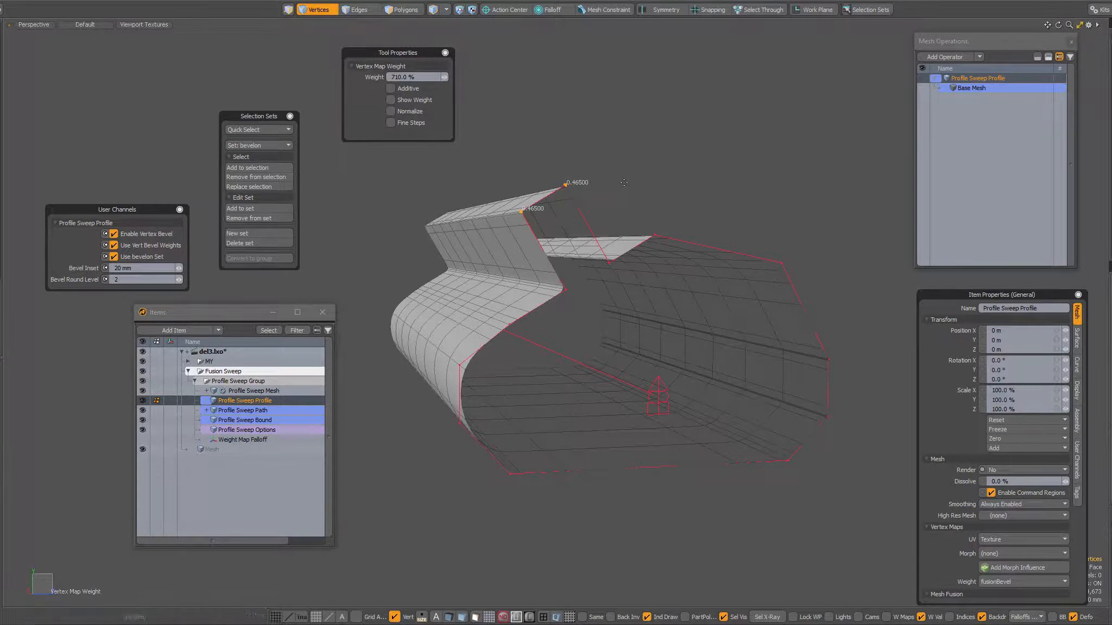
pyautogui.click(624, 182)
pyautogui.moveTo(623, 182); pyautogui.dragTo(672, 182)
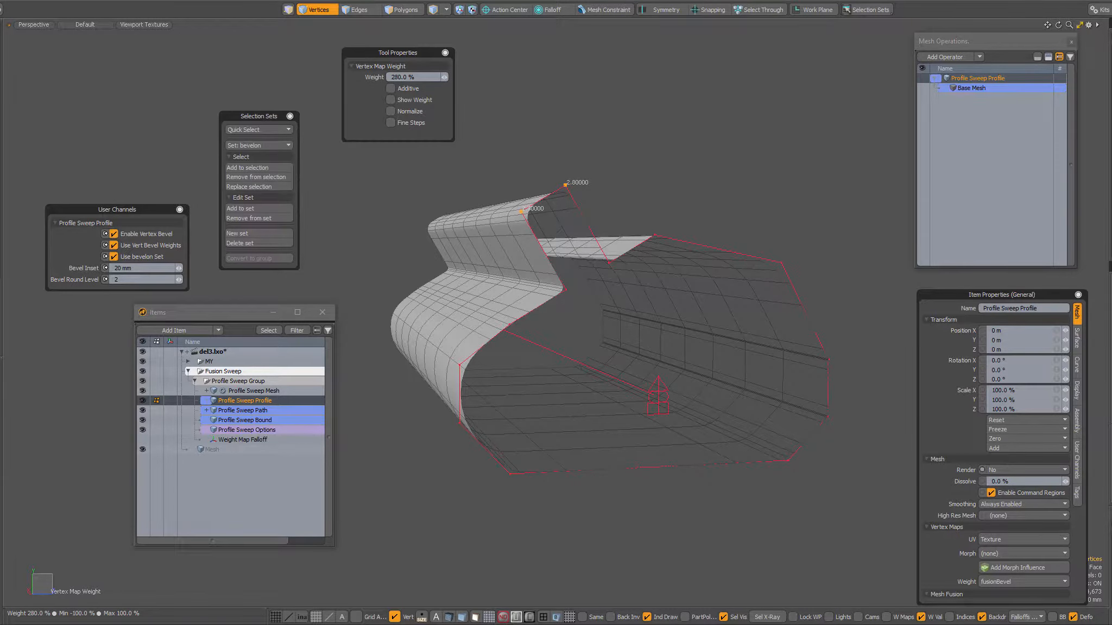
pyautogui.press('space')
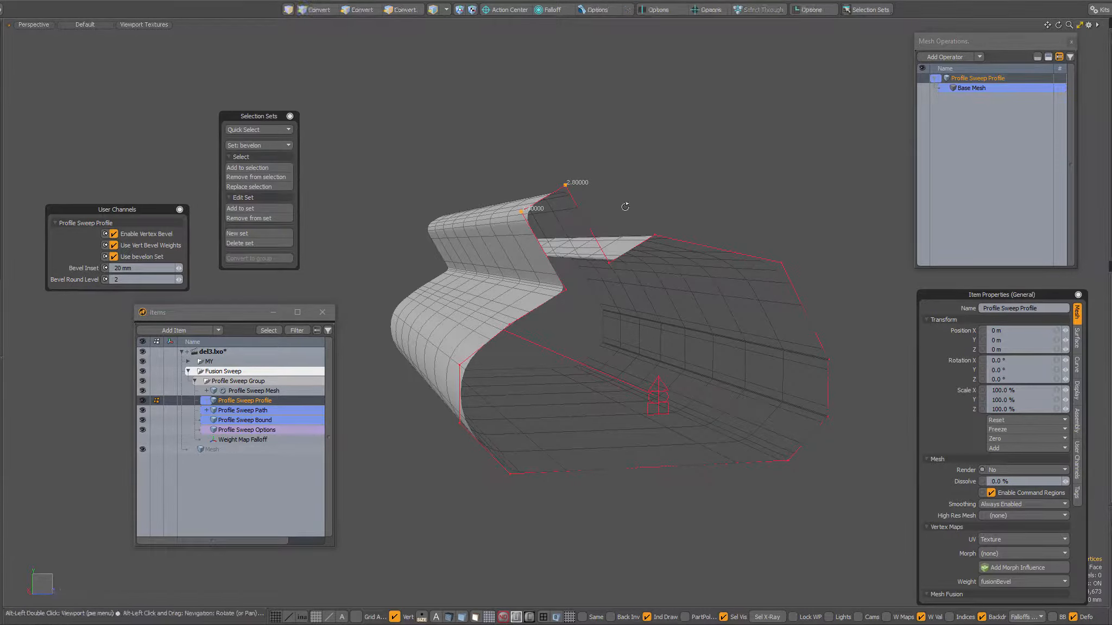
pyautogui.keyDown('alt'); pyautogui.moveTo(629, 201); pyautogui.dragTo(583, 248); pyautogui.keyUp('alt')
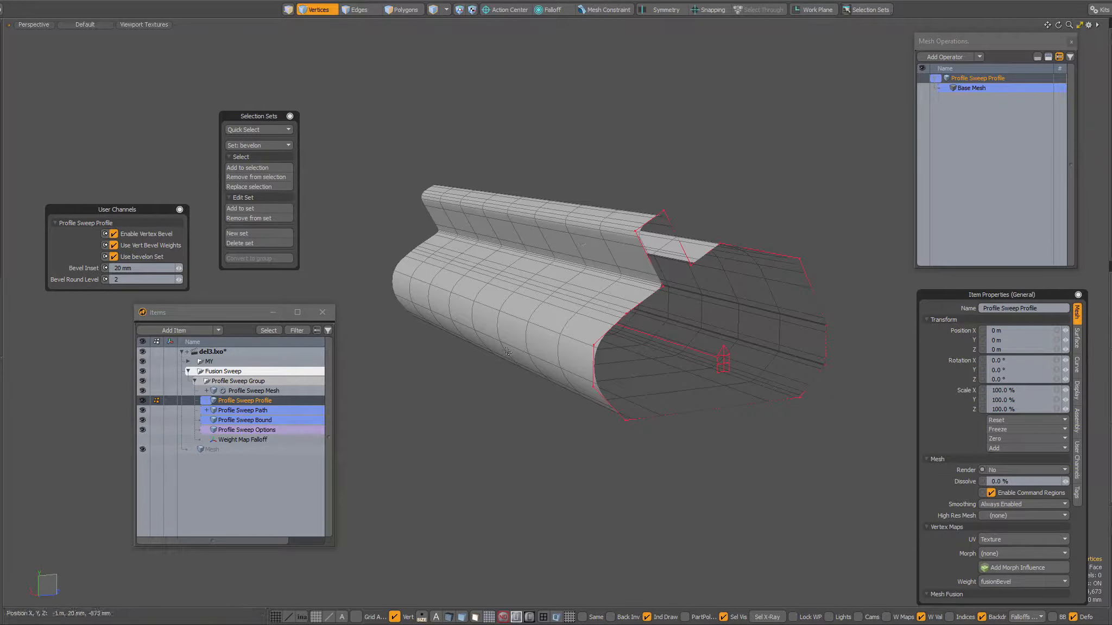
# - Slice the profile polygon with a vertical cut from above the notch beside the extension down past the bottom edge
pyautogui.moveTo(576, 305)
pyautogui.keyDown('alt'); pyautogui.mouseDown()
pyautogui.moveTo(539, 247)
pyautogui.moveTo(569, 313)
pyautogui.mouseUp(); pyautogui.keyUp('alt')
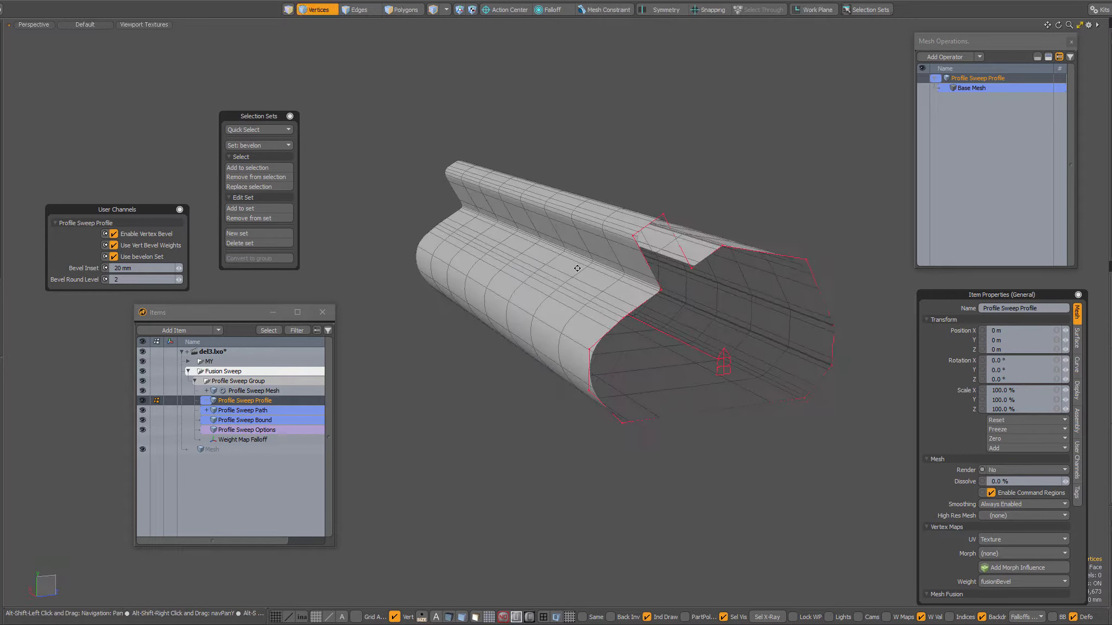
pyautogui.keyDown('alt'); pyautogui.keyDown('shift'); pyautogui.moveTo(573, 268); pyautogui.dragTo(540, 255); pyautogui.keyUp('shift'); pyautogui.keyUp('alt')
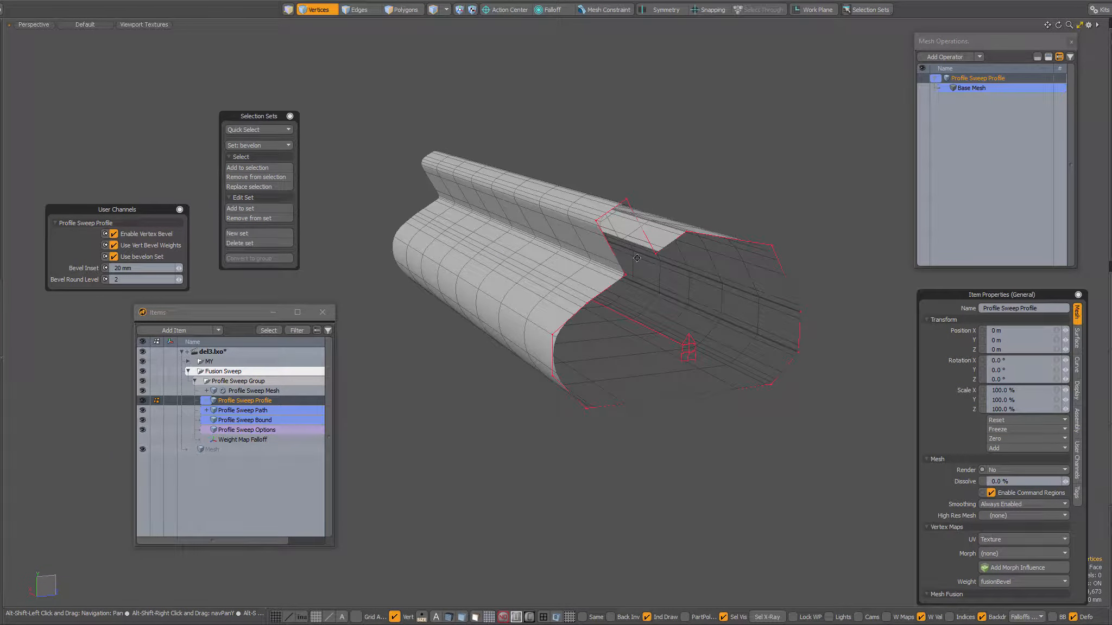
pyautogui.keyDown('ctrl'); pyautogui.keyDown('alt'); pyautogui.moveTo(633, 241); pyautogui.dragTo(634, 242); pyautogui.keyUp('alt'); pyautogui.keyUp('ctrl')
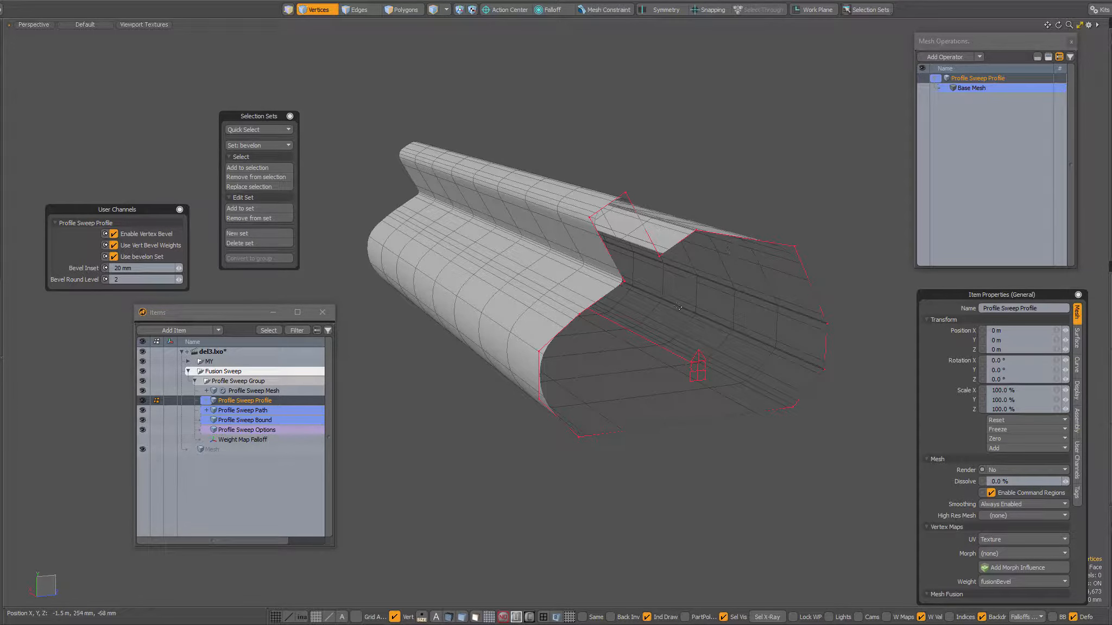
pyautogui.keyDown('alt'); pyautogui.moveTo(665, 310); pyautogui.dragTo(641, 290); pyautogui.keyUp('alt')
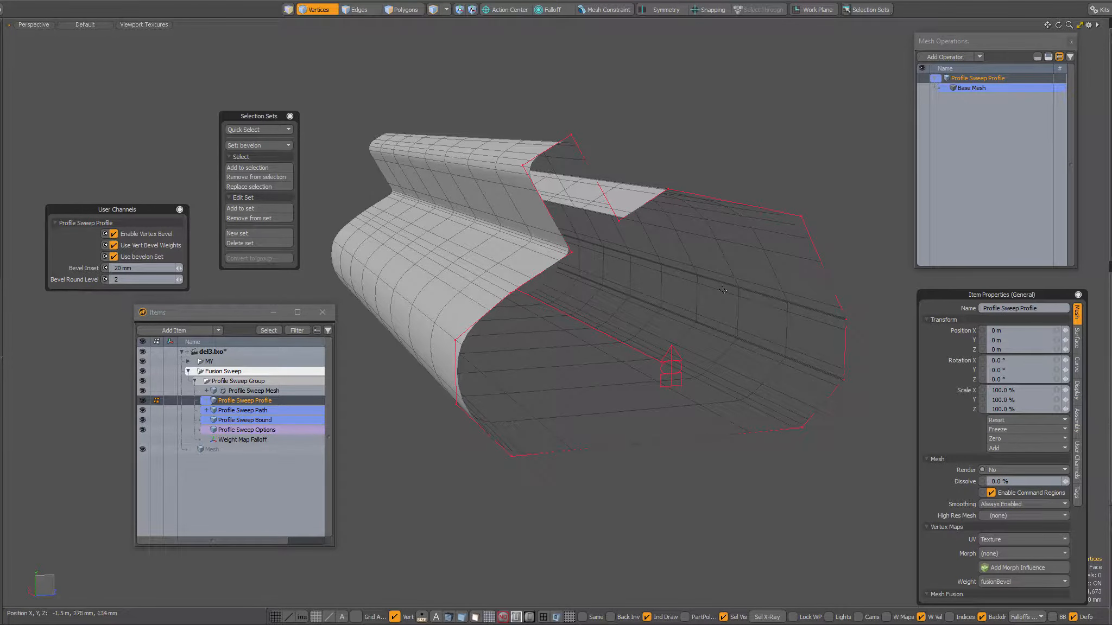
pyautogui.keyDown('alt'); pyautogui.moveTo(662, 252); pyautogui.dragTo(623, 255); pyautogui.keyUp('alt')
pyautogui.press('c')
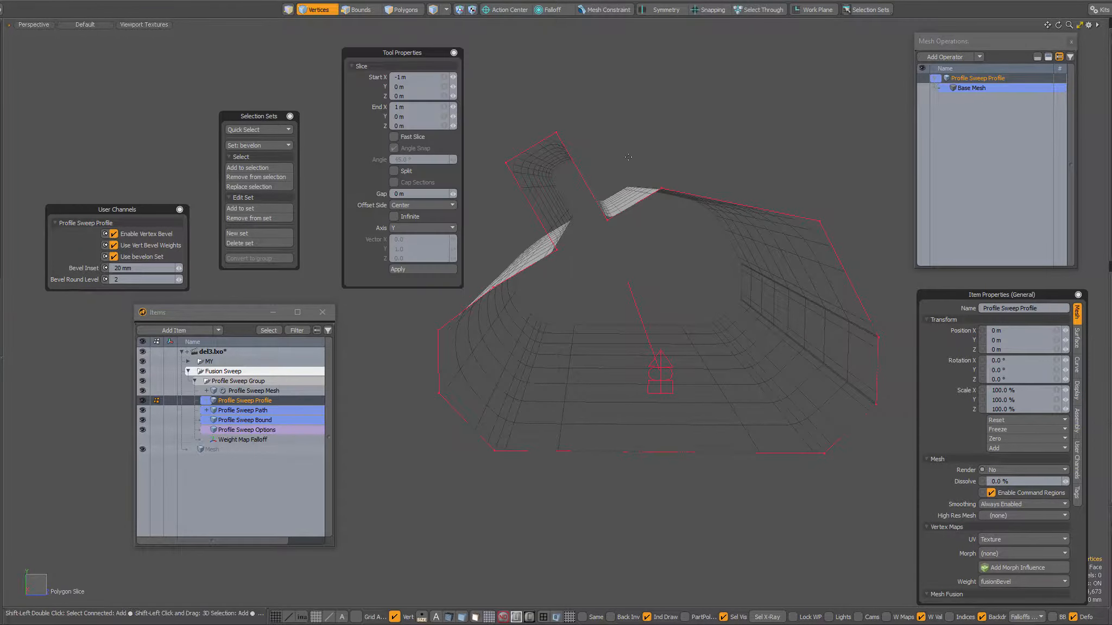
pyautogui.moveTo(622, 135); pyautogui.dragTo(621, 588)
pyautogui.press('space')
pyautogui.keyDown('alt'); pyautogui.moveTo(613, 365); pyautogui.dragTo(629, 296); pyautogui.keyUp('alt')
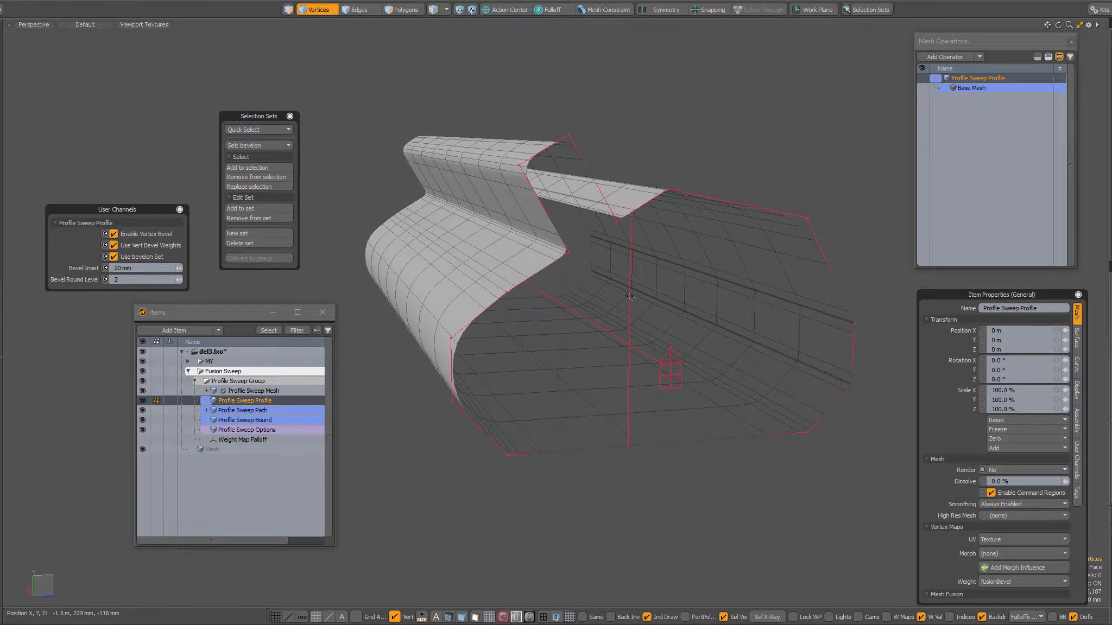
# - Compare removing the slice's dividing edge with and without its end vertices, keep the version with the vertices, and return to vertex mode
pyautogui.press('2')
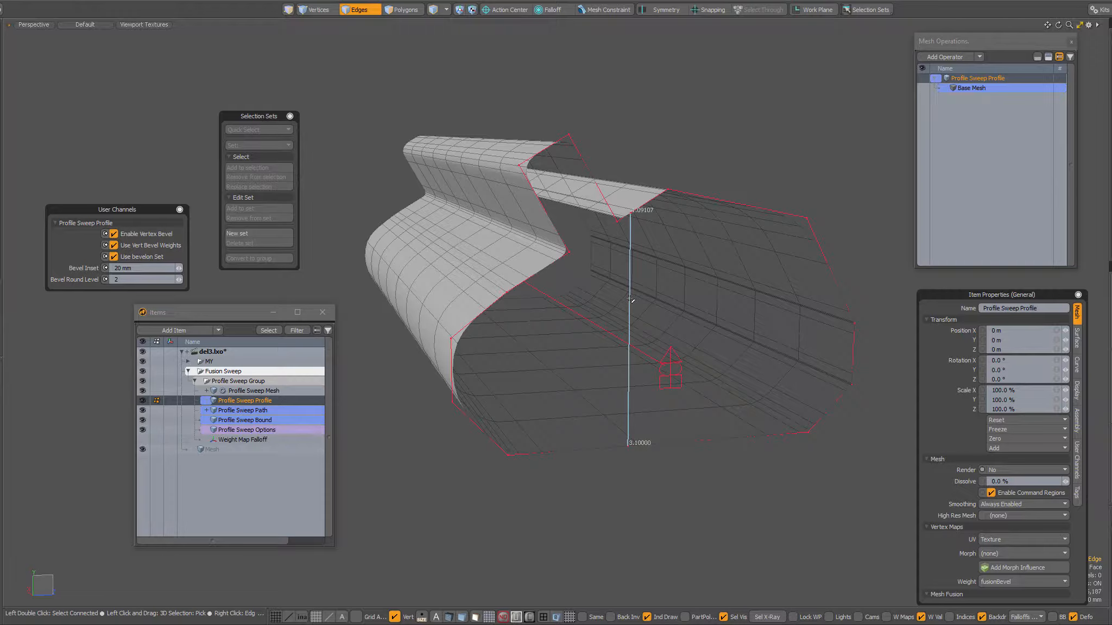
pyautogui.press('BackSpace')
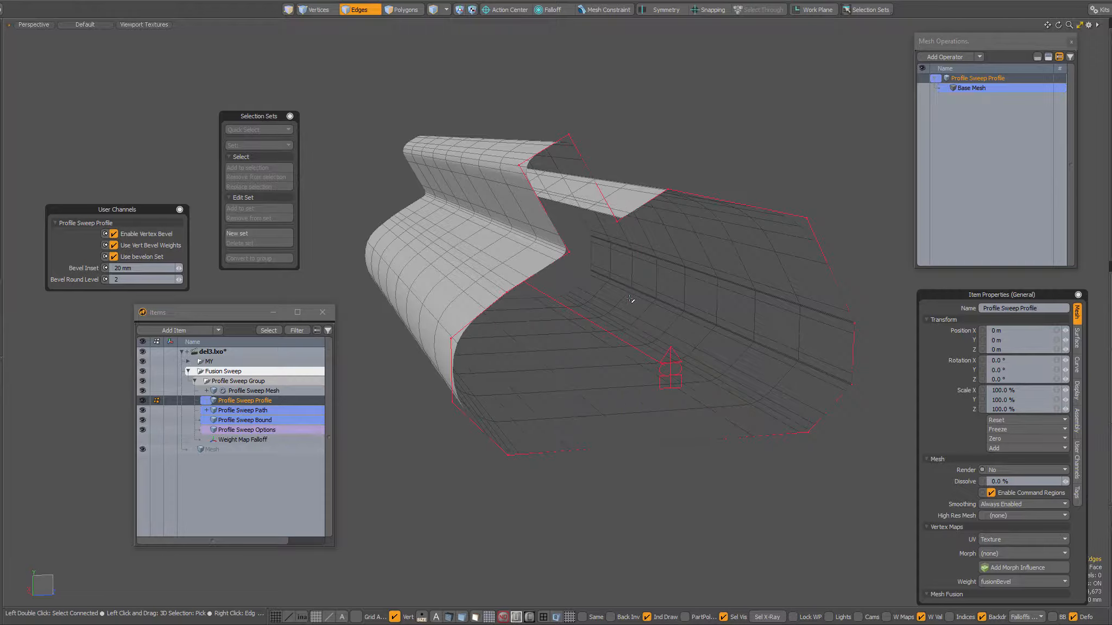
pyautogui.hotkey('ctrl', 'z')
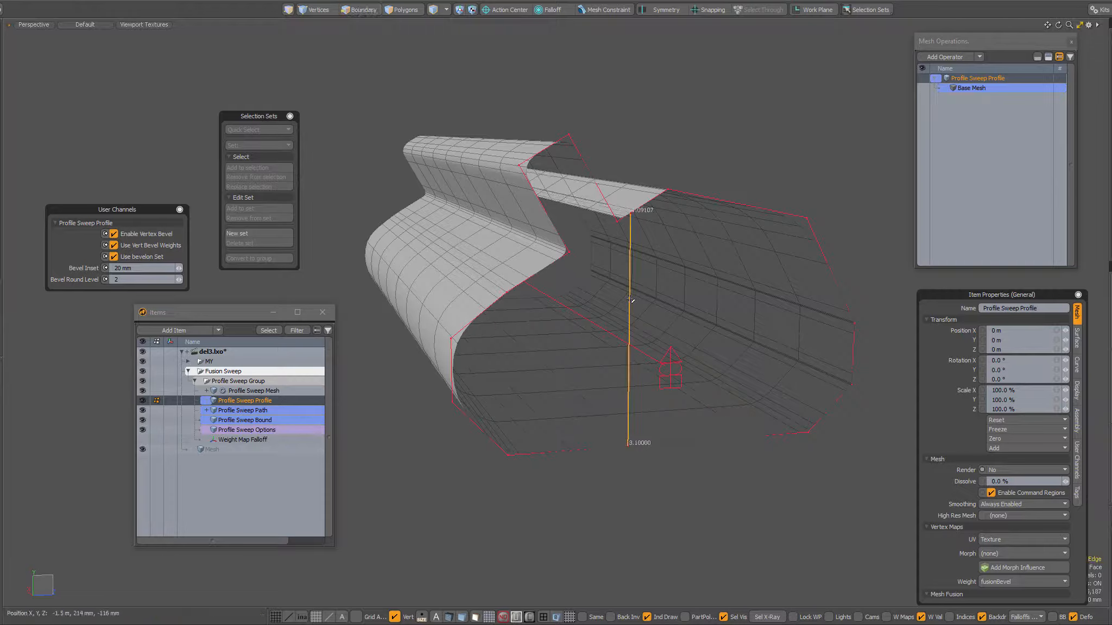
pyautogui.press('BackSpace')
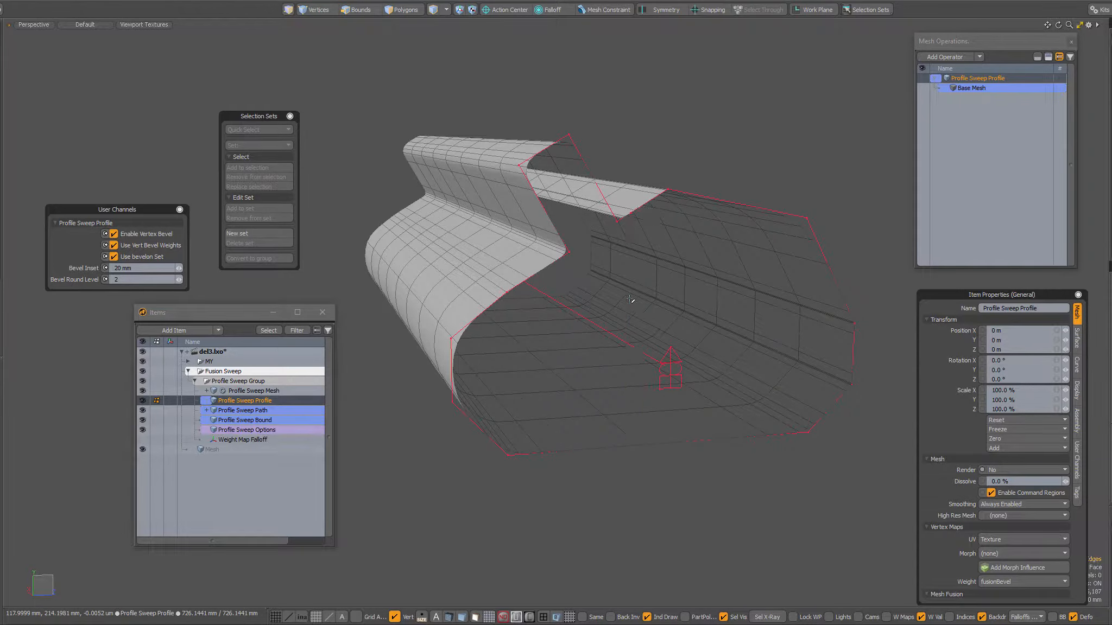
pyautogui.press('1')
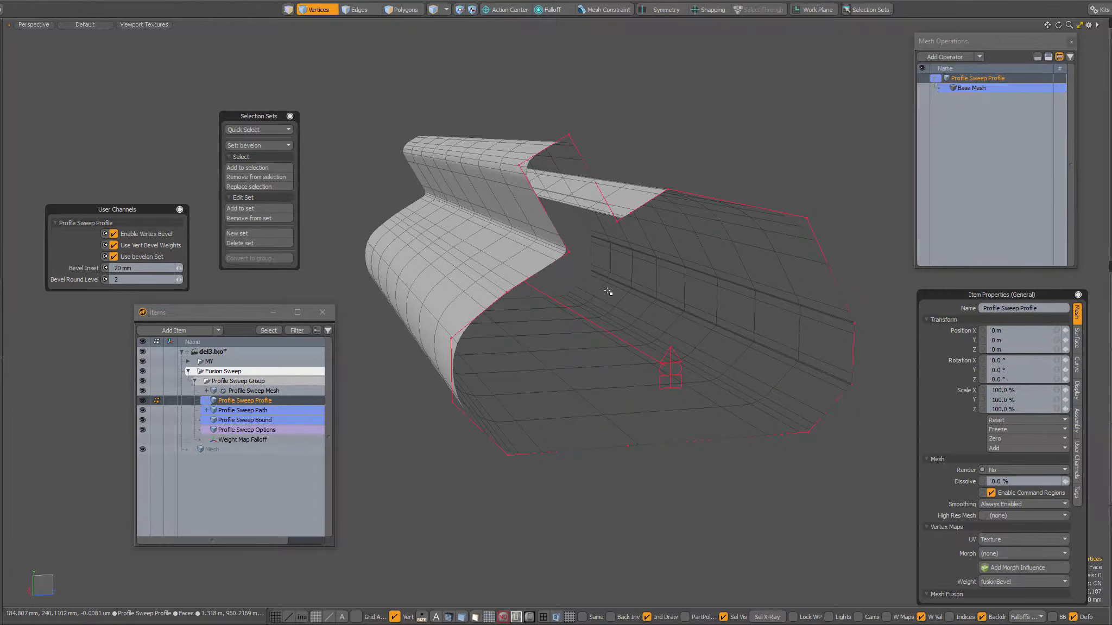
# - Select the bevelon set's vertices to check whether the two vertices added by the slice belong to it
pyautogui.click(289, 145)
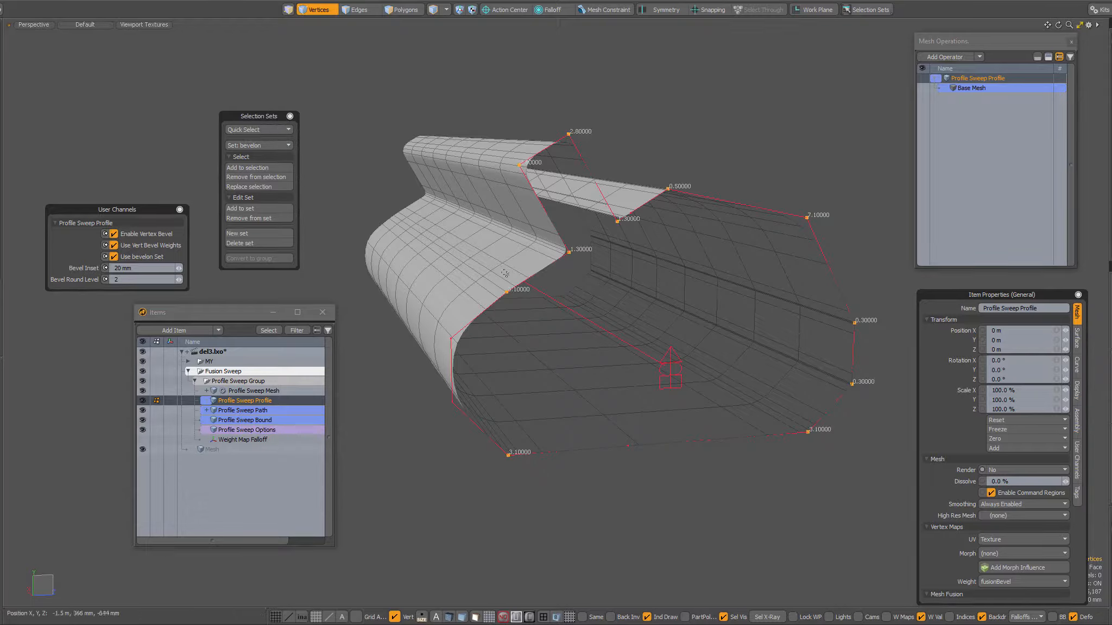
pyautogui.keyDown('alt'); pyautogui.moveTo(597, 326); pyautogui.dragTo(627, 361); pyautogui.keyUp('alt')
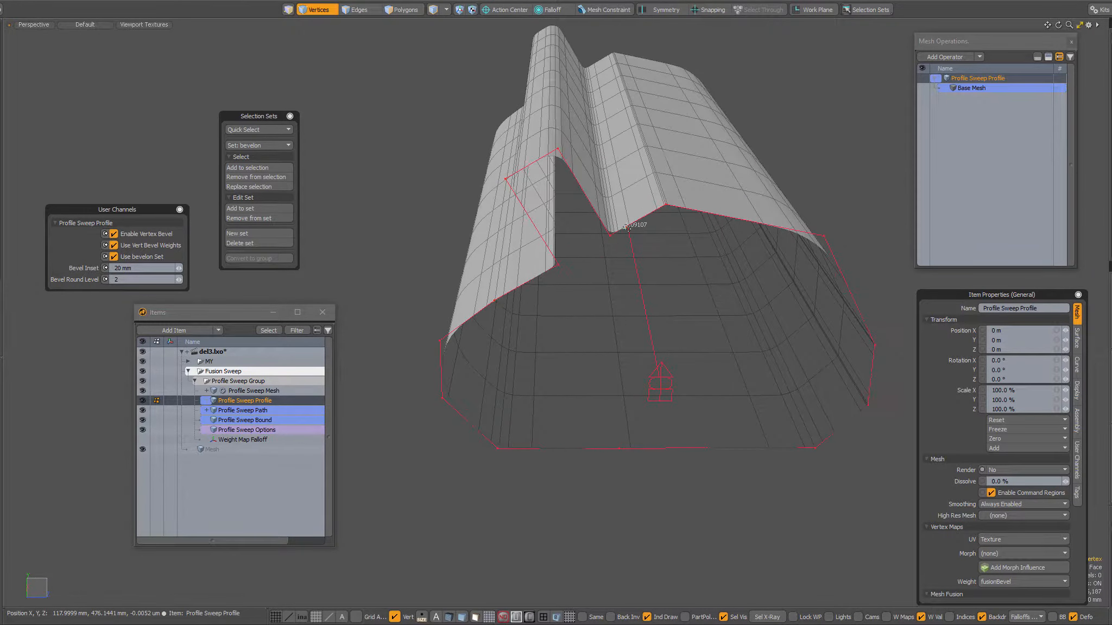
# - Scale the two new slice vertices, one beside the notch and one on the bottom edge, apart along the Y axis
pyautogui.keyDown('alt'); pyautogui.moveTo(631, 448); pyautogui.dragTo(638, 440); pyautogui.keyUp('alt')
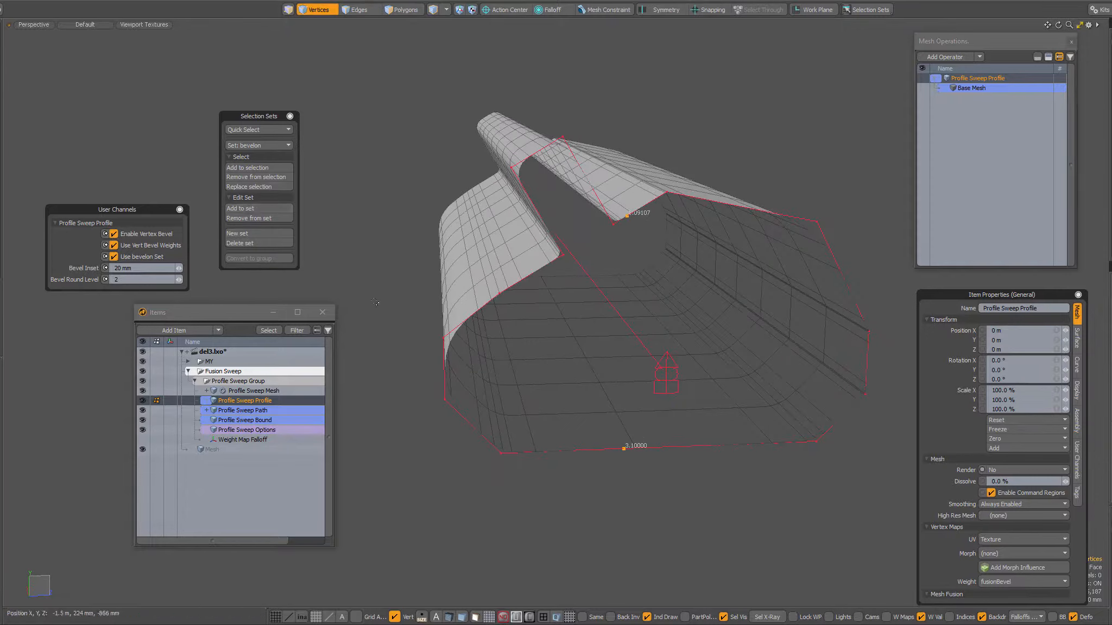
pyautogui.press('r')
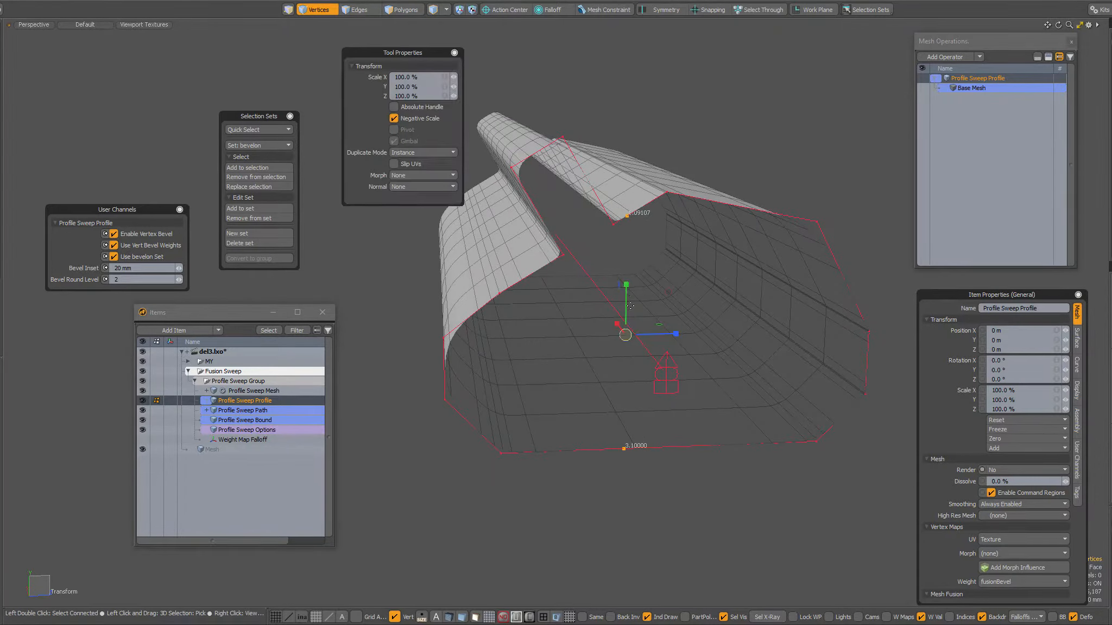
pyautogui.moveTo(626, 283); pyautogui.dragTo(627, 240)
pyautogui.press('space')
pyautogui.keyDown('alt'); pyautogui.moveTo(626, 373); pyautogui.dragTo(626, 378); pyautogui.keyUp('alt')
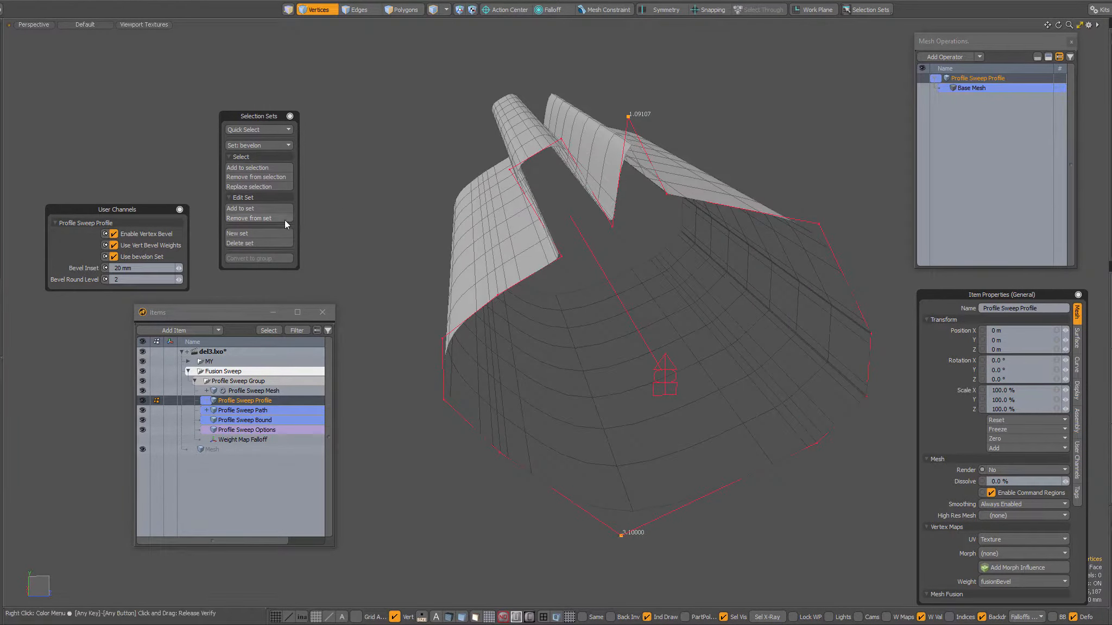
# - Add the two stretched vertices to the bevelon set and adjust their fusionBevel weight interactively with the Vertex Map Weight tool
pyautogui.click(274, 208)
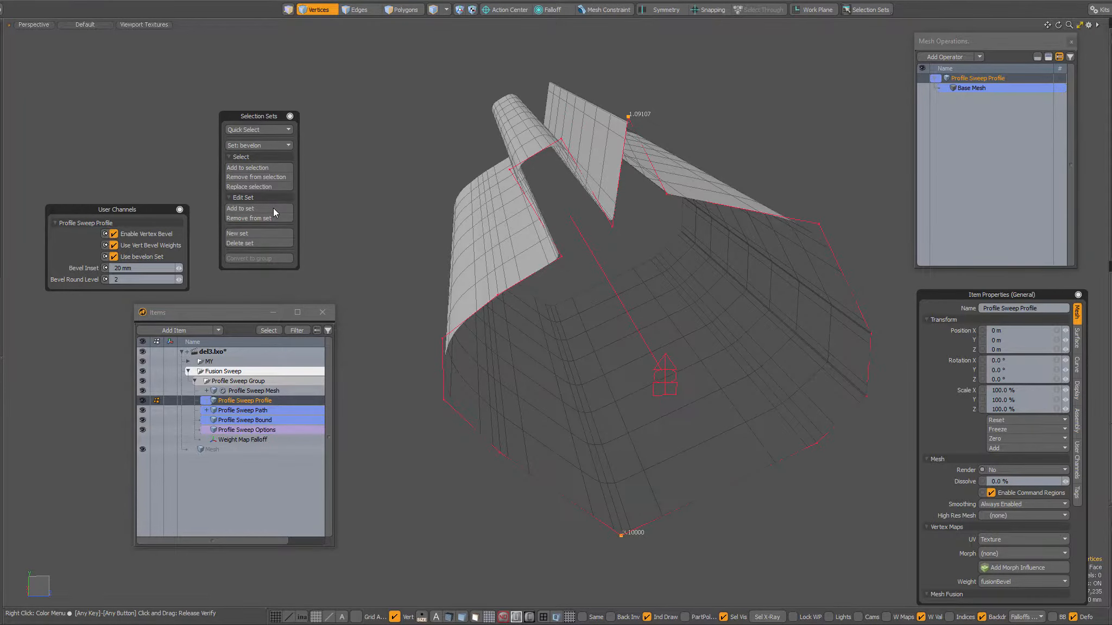
pyautogui.hotkey('alt', 'w')
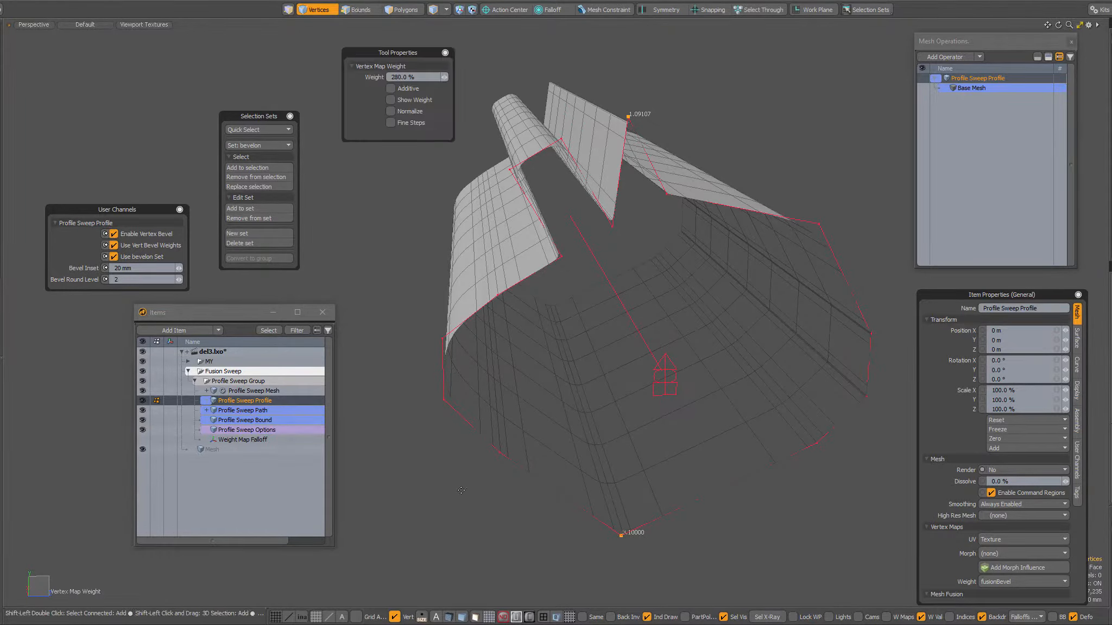
pyautogui.moveTo(445, 484); pyautogui.dragTo(581, 484)
pyautogui.press('Escape')
pyautogui.press('Escape')
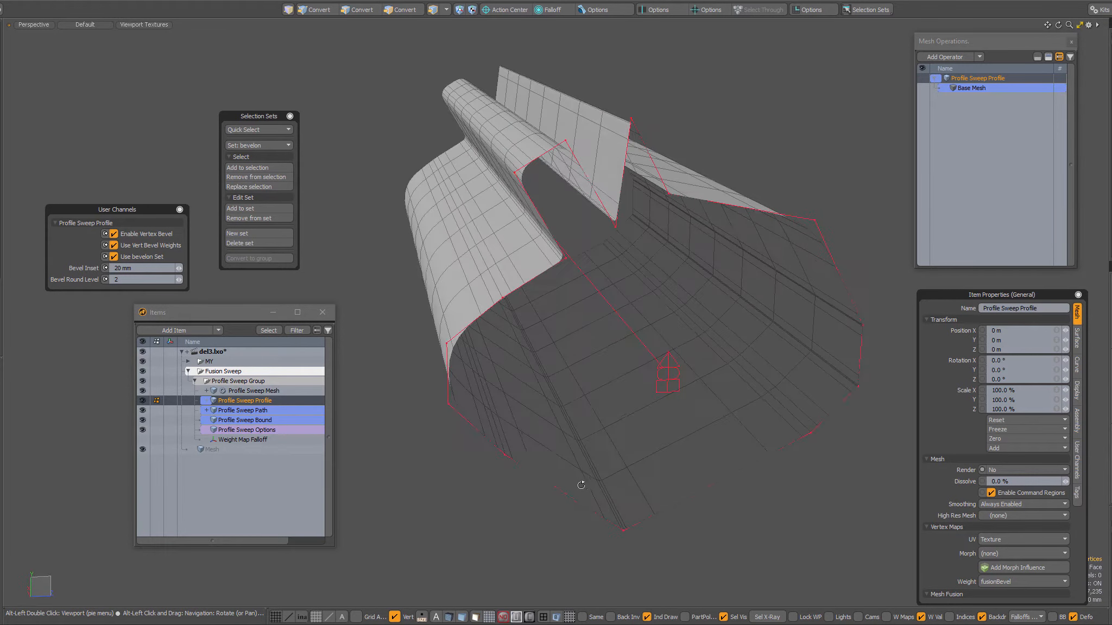
# - Select the Profile Sweep Mesh and show the settings of its Vertex Merge operation
pyautogui.click(251, 390)
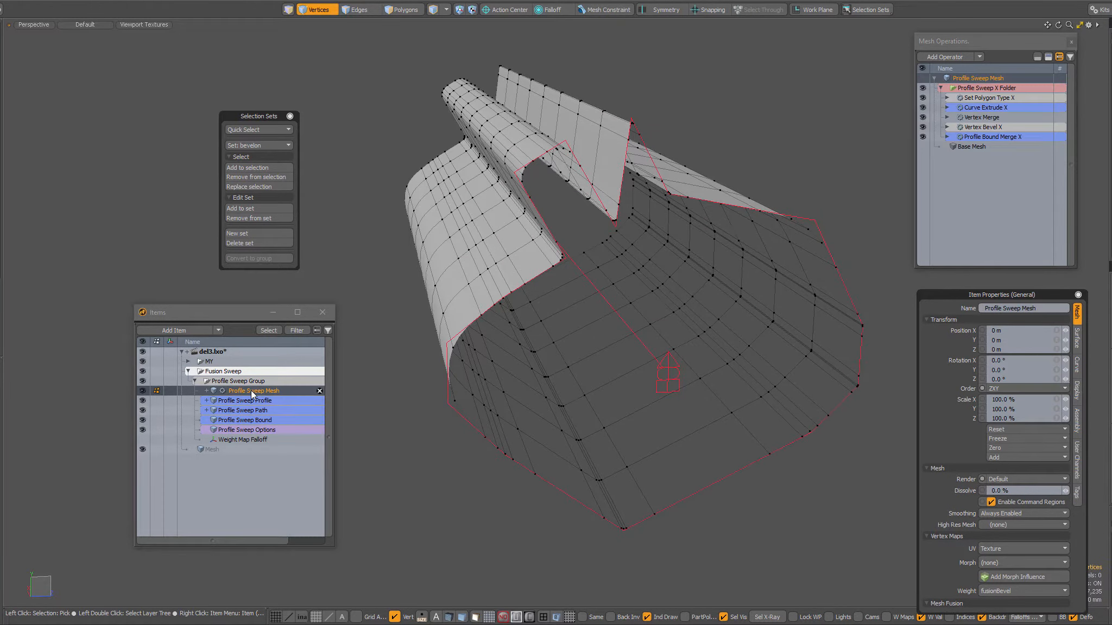
pyautogui.click(974, 118)
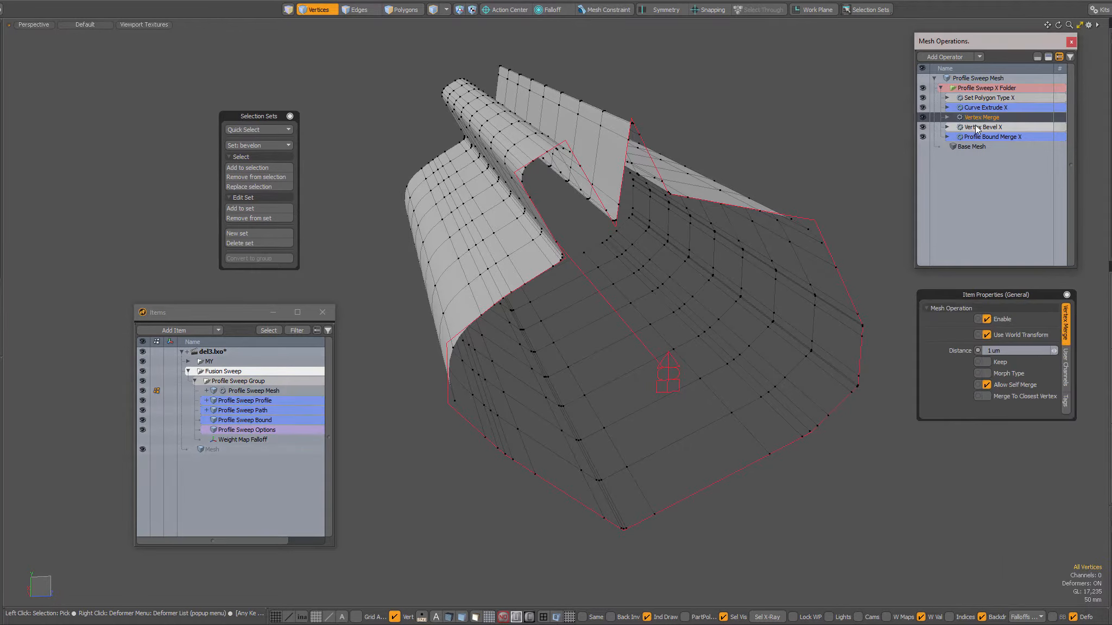